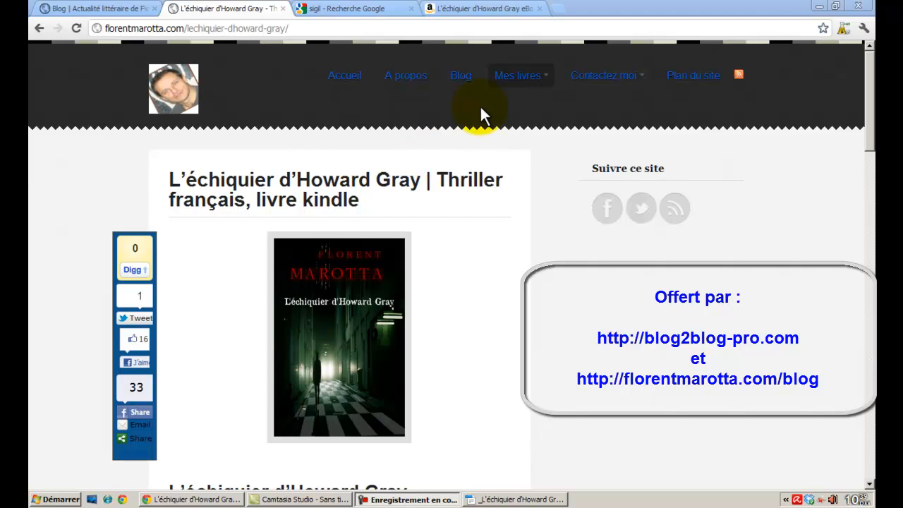
- View the Amazon.fr Kindle page for "L'échiquier d'Howard Gray" and return to the book's website page
{"action": "left_click", "coordinate": [469, 9]}
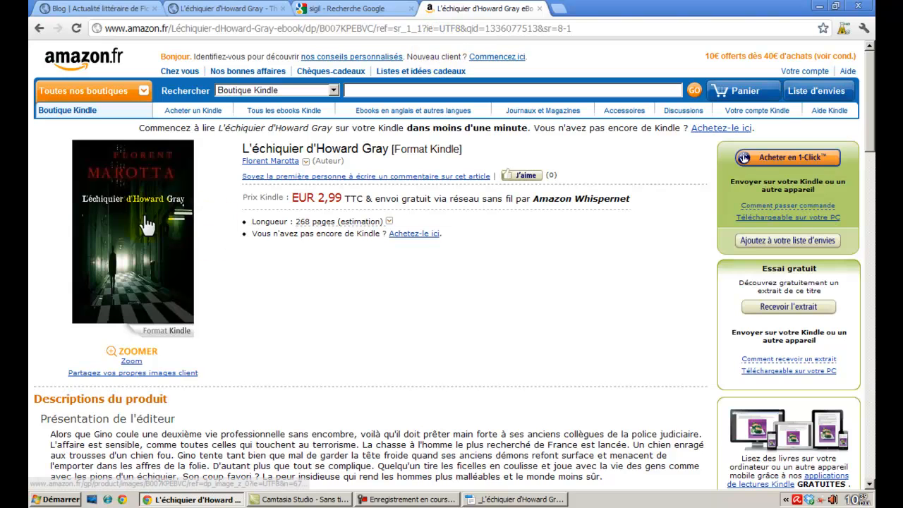
{"action": "left_click", "coordinate": [262, 13]}
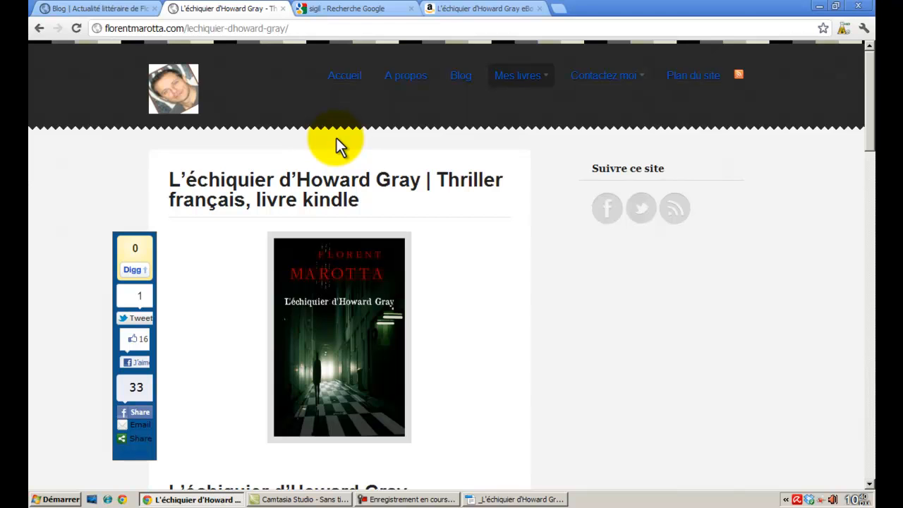
- Open the Sigil project's page on Google Project Hosting from the "sigil" search results
{"action": "left_click", "coordinate": [321, 9]}
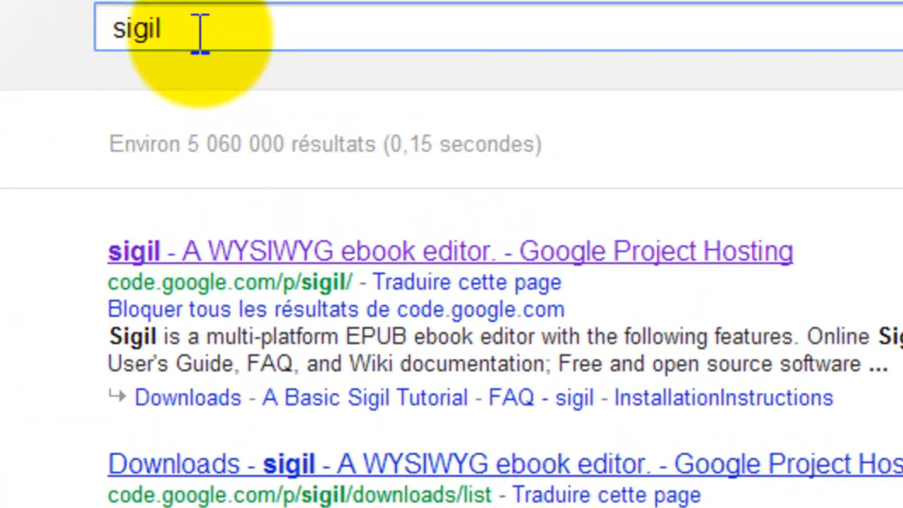
{"action": "double_click", "coordinate": [208, 79]}
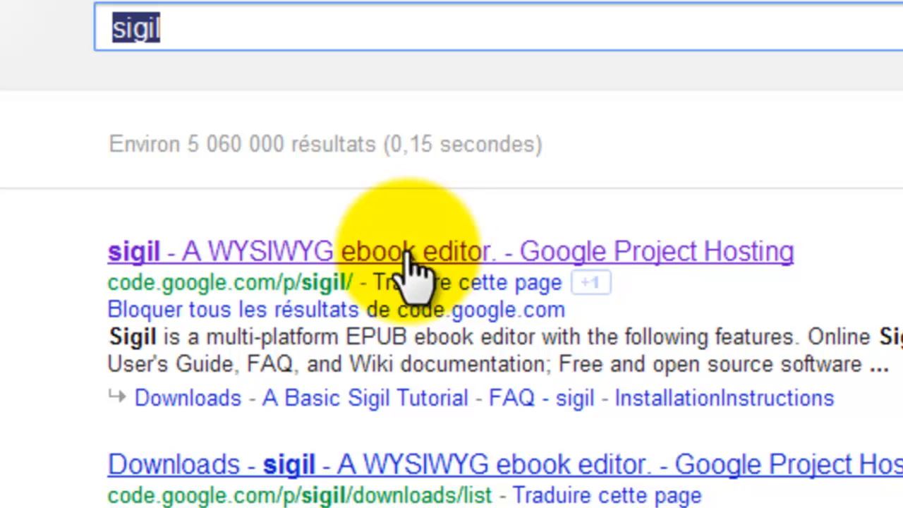
{"action": "left_click", "coordinate": [309, 260]}
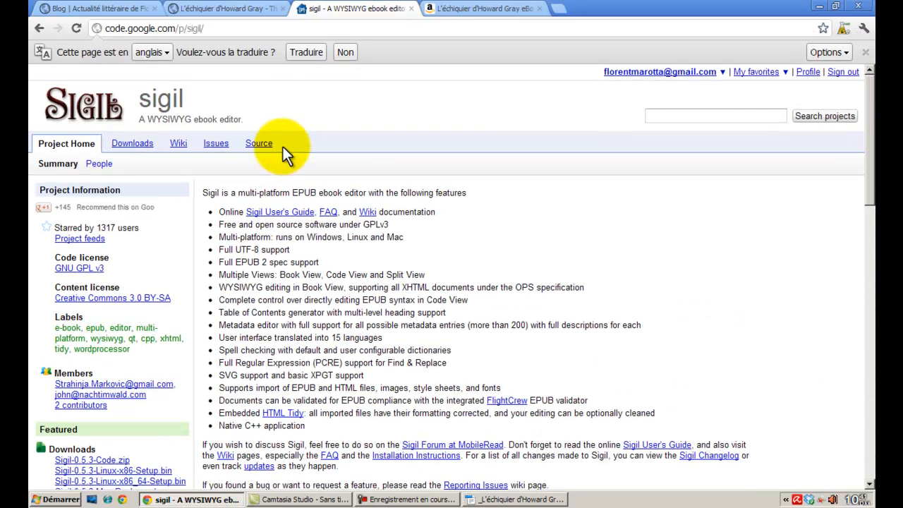
- Examine the Sigil project page, including its feature list and the featured downloads for each operating system
{"action": "scroll", "coordinate": [282, 169], "scroll_direction": "down", "scroll_amount": 1}
{"action": "scroll", "coordinate": [261, 145], "scroll_direction": "up", "scroll_amount": 1}
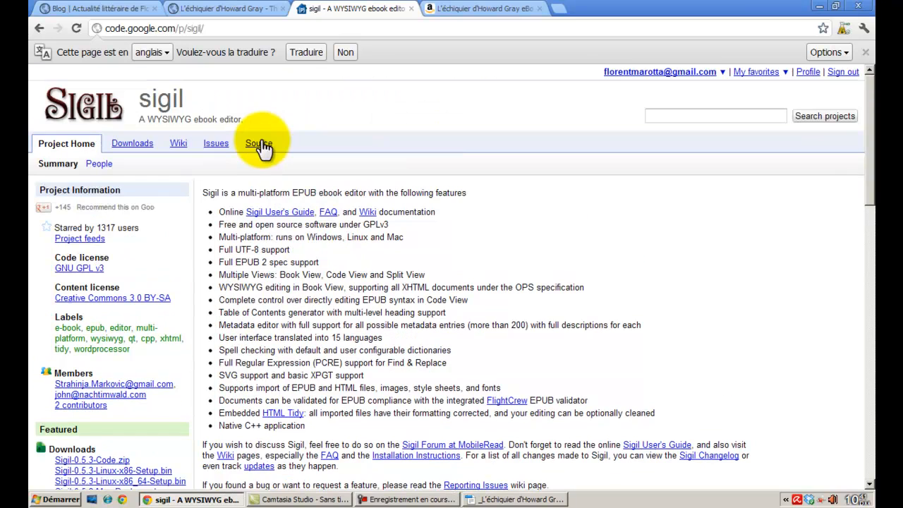
{"action": "left_click_drag", "start_coordinate": [273, 118], "coordinate": [139, 119]}
{"action": "left_click", "coordinate": [292, 272]}
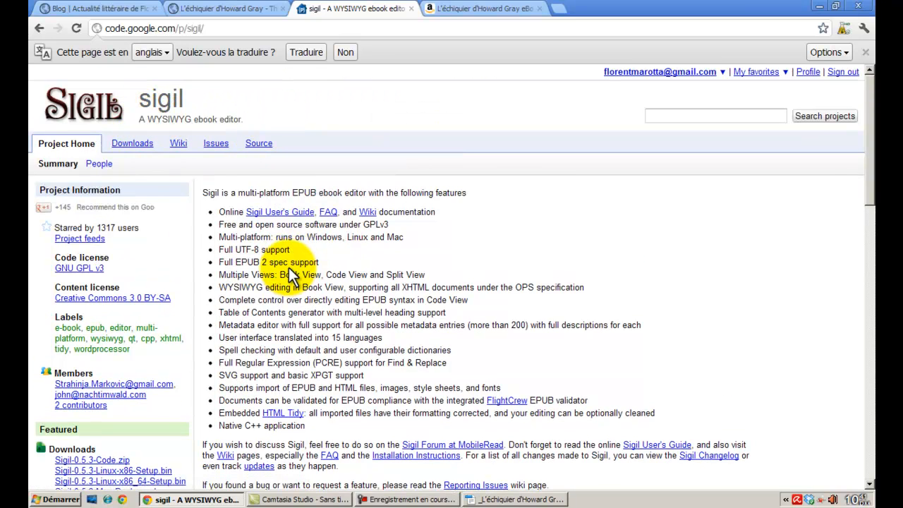
{"action": "scroll", "coordinate": [301, 258], "scroll_direction": "down", "scroll_amount": 3}
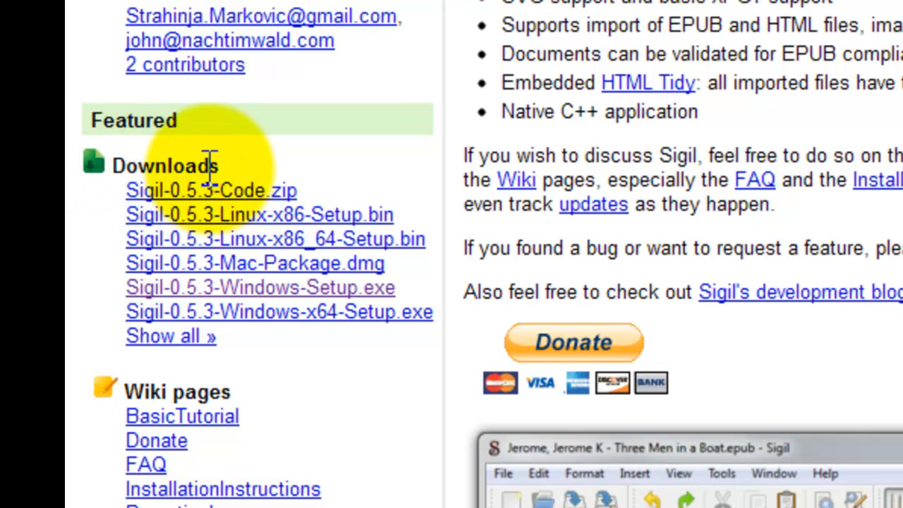
{"action": "scroll", "coordinate": [426, 154], "scroll_direction": "down", "scroll_amount": 1}
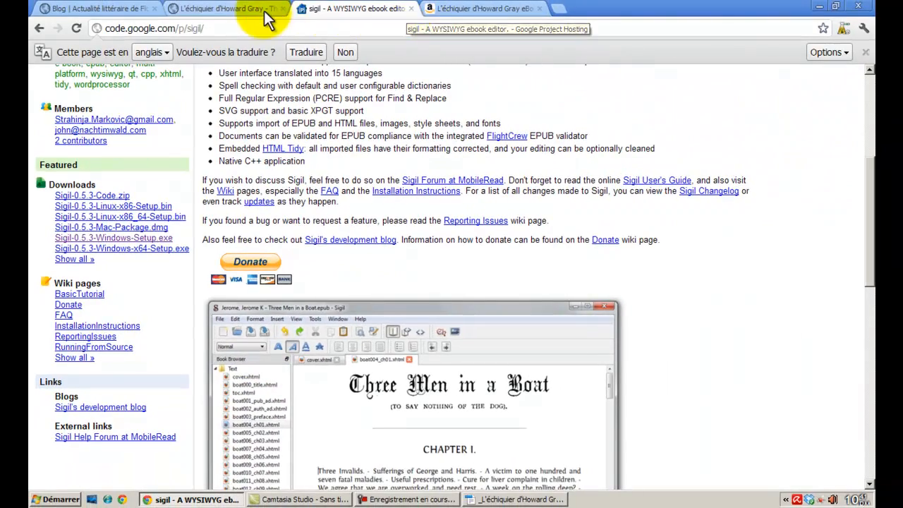
- Minimise the browser, launch Sigil from the desktop and select Section0001.xhtml in the book browser
{"action": "left_click", "coordinate": [819, 6]}
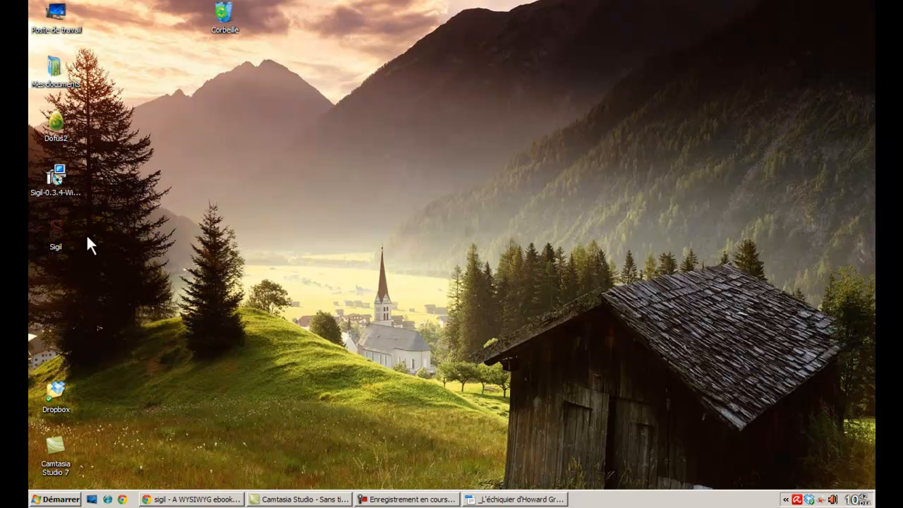
{"action": "mouse_move", "coordinate": [55, 224]}
{"action": "left_mouse_down"}
{"action": "mouse_move", "coordinate": [93, 218]}
{"action": "mouse_move", "coordinate": [62, 231]}
{"action": "left_mouse_up"}
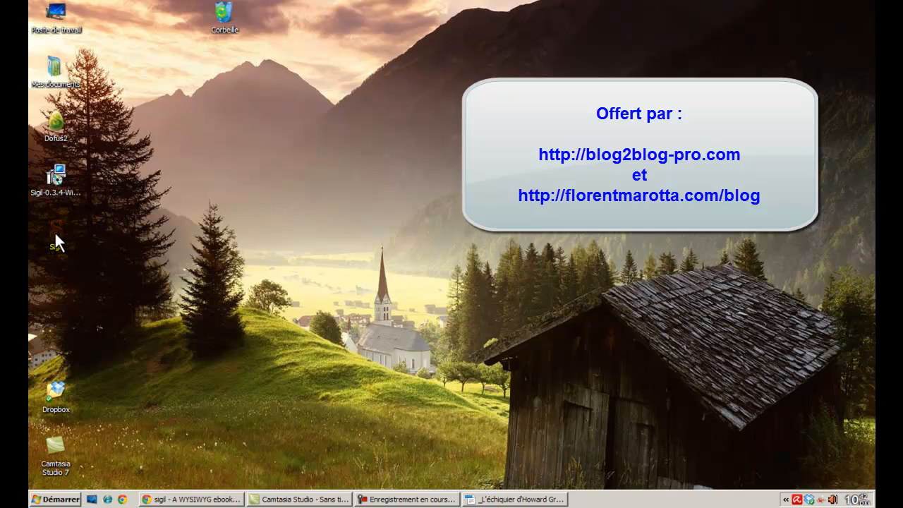
{"action": "double_click", "coordinate": [55, 234]}
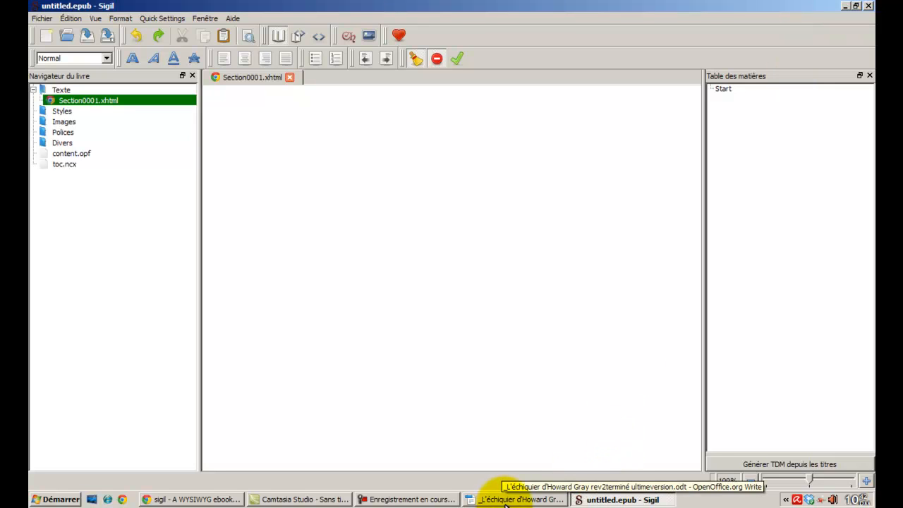
{"action": "left_click", "coordinate": [124, 100]}
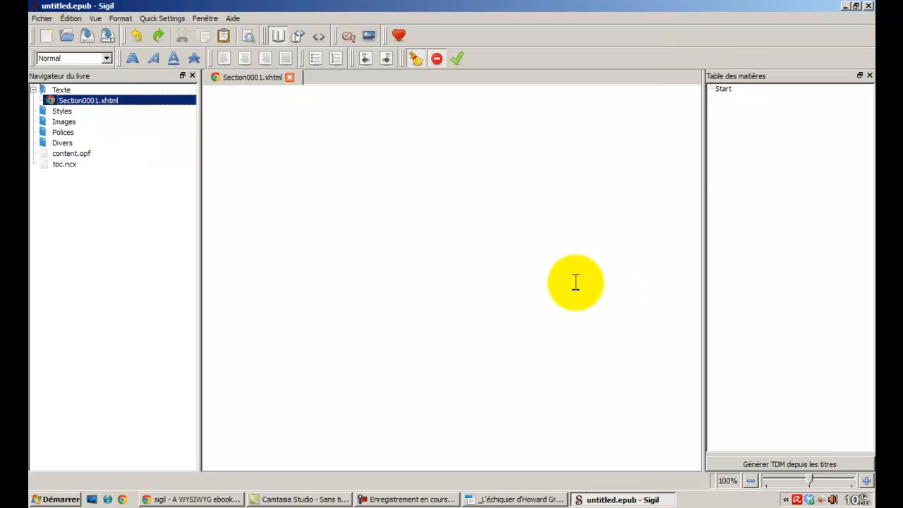
- Review Sigil's file commands, including creating a new book and validating the EPUB, without running any
{"action": "left_click", "coordinate": [41, 18]}
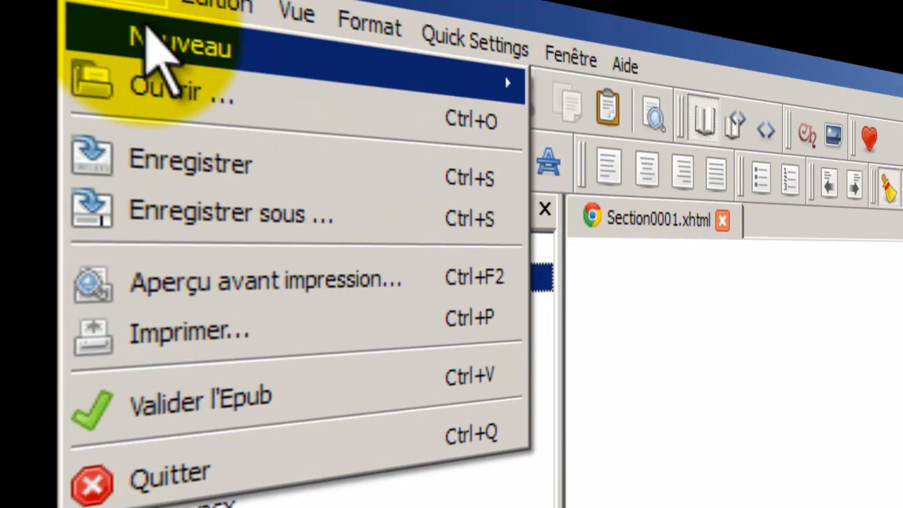
{"action": "mouse_move", "coordinate": [137, 35]}
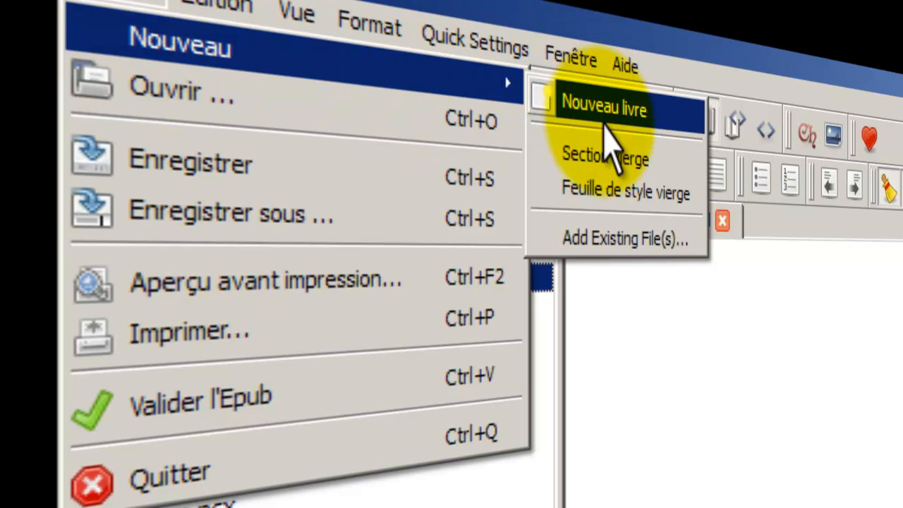
{"action": "left_click", "coordinate": [520, 7]}
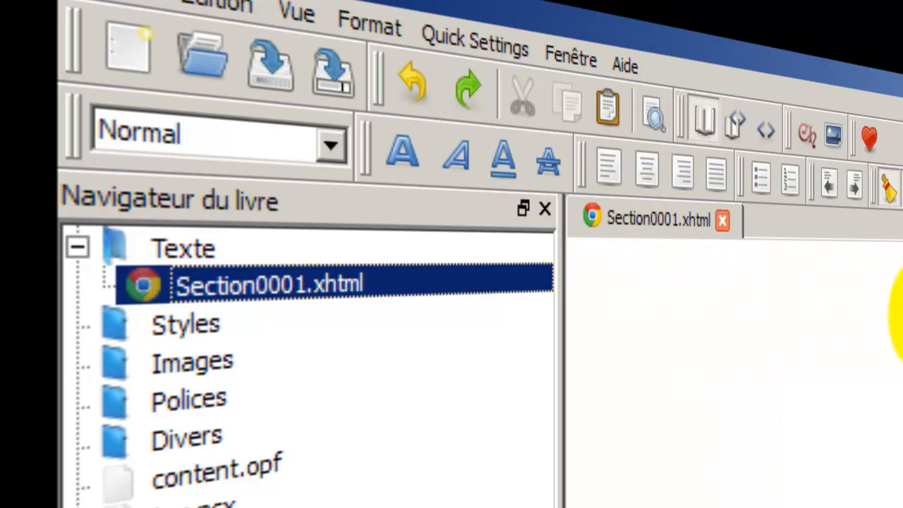
{"action": "left_click", "coordinate": [125, 3]}
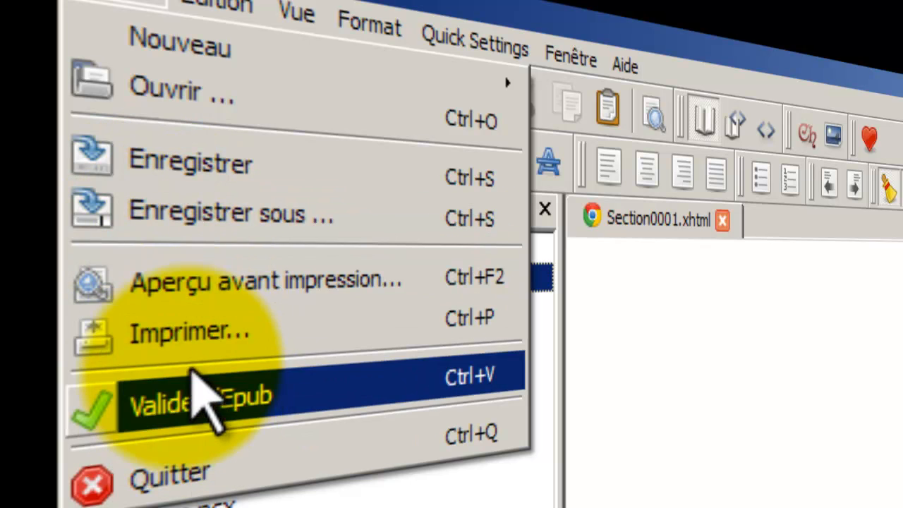
{"action": "mouse_move", "coordinate": [131, 10]}
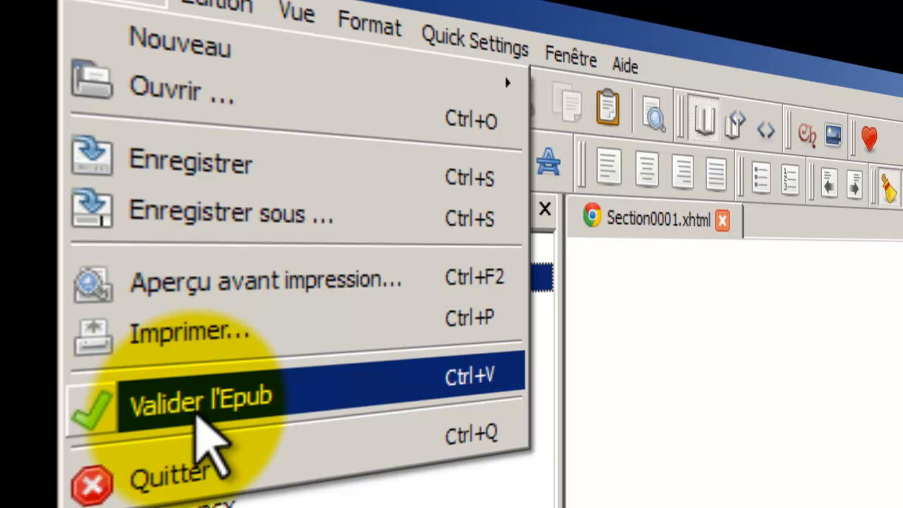
{"action": "left_click", "coordinate": [691, 365]}
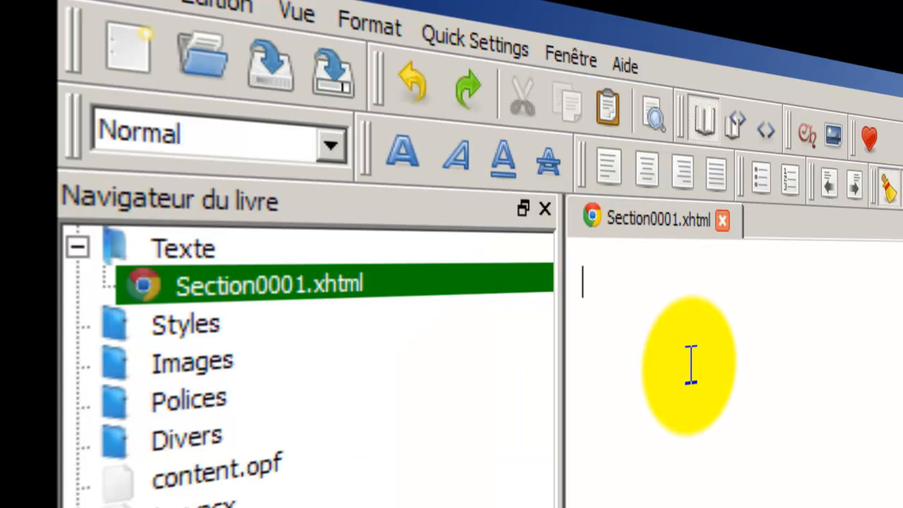
- View the title, author and language fields in the metadata editor, and close it without saving changes
{"action": "left_click", "coordinate": [211, 7]}
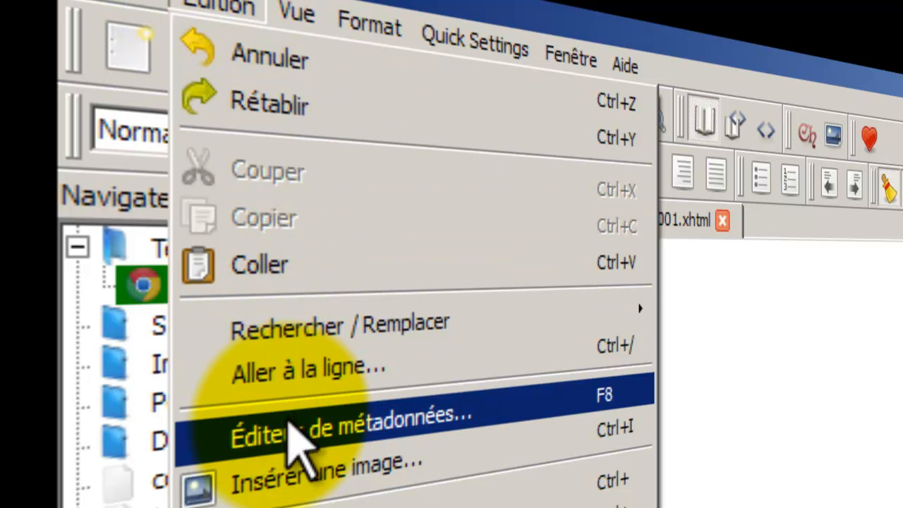
{"action": "left_click", "coordinate": [300, 438]}
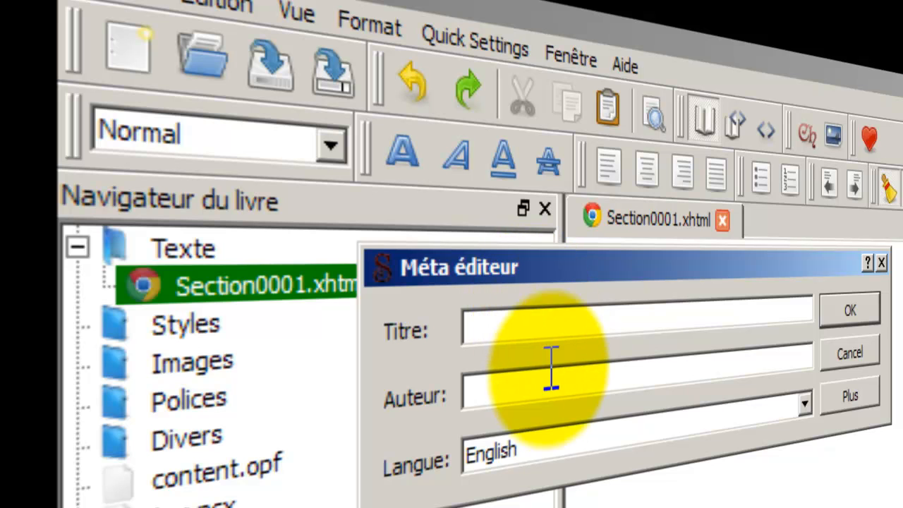
{"action": "left_click", "coordinate": [810, 418]}
{"action": "left_click", "coordinate": [808, 414]}
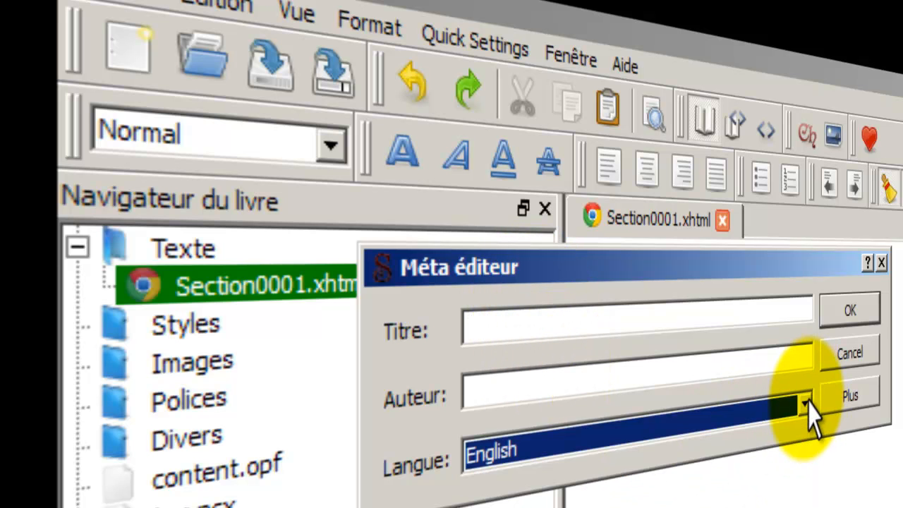
{"action": "left_click", "coordinate": [855, 355]}
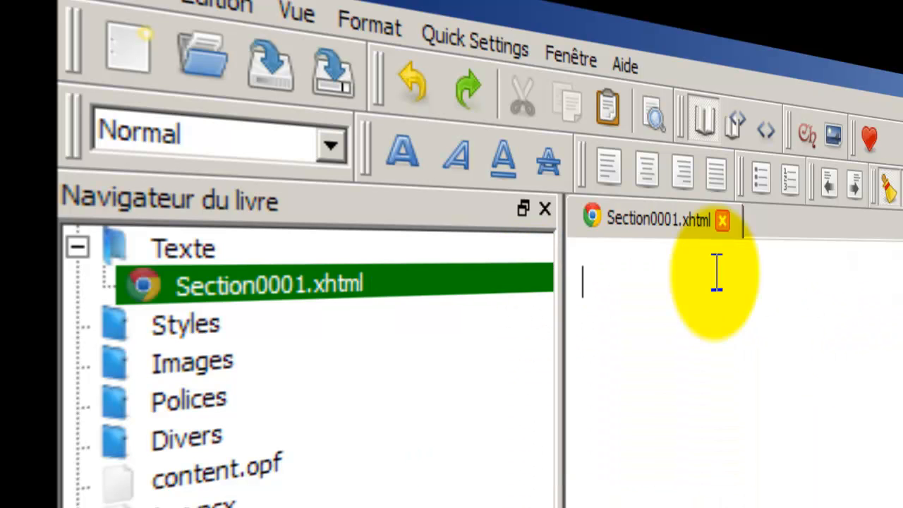
- Review Sigil's editing commands and its text formatting, alignment, list and indent commands without applying any
{"action": "left_click", "coordinate": [201, 10]}
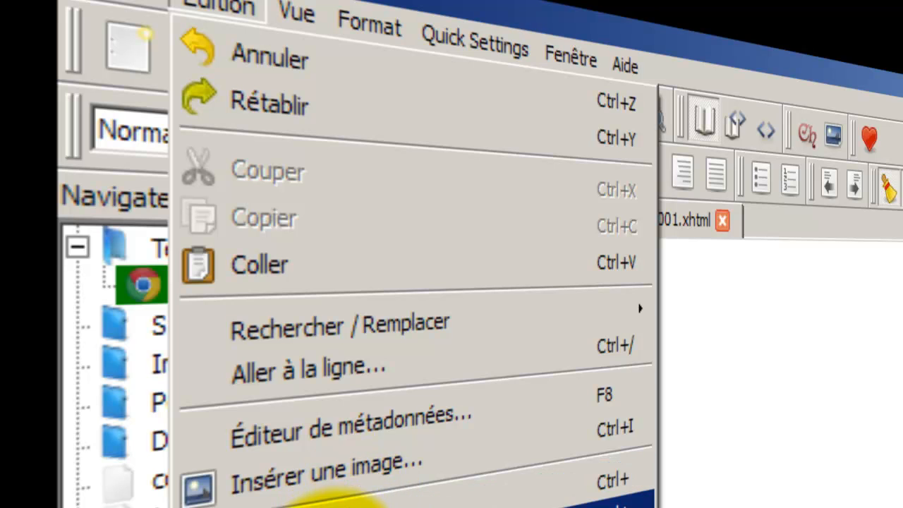
{"action": "mouse_move", "coordinate": [339, 17]}
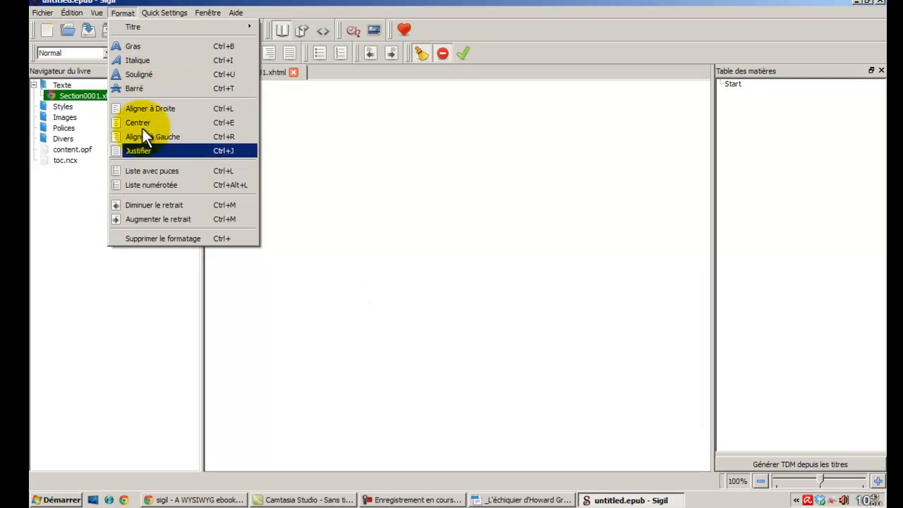
{"action": "mouse_move", "coordinate": [147, 6]}
{"action": "mouse_move", "coordinate": [122, 14]}
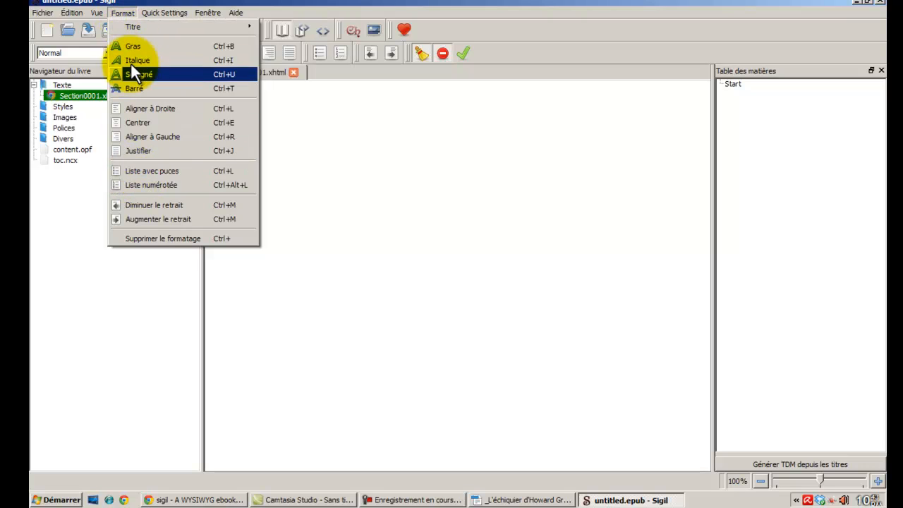
{"action": "left_click", "coordinate": [258, 4]}
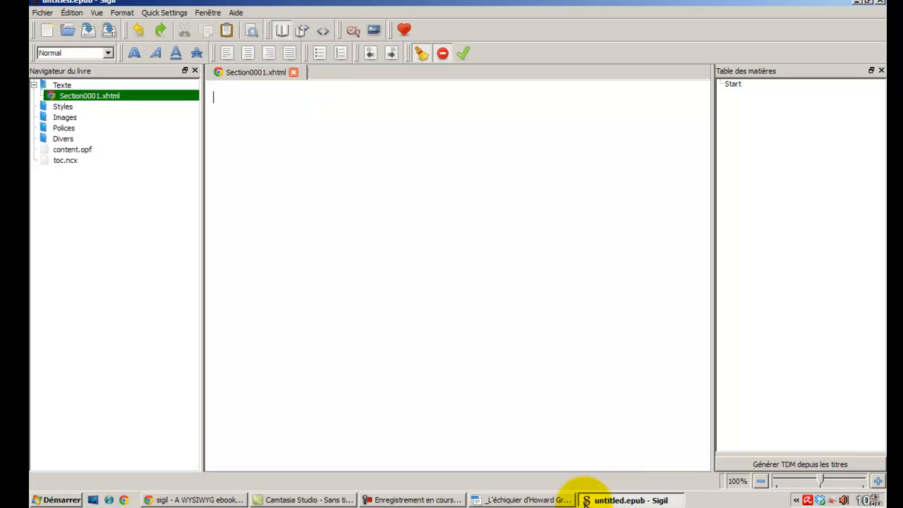
- Switch to the manuscript in OpenOffice Writer and examine its layout from the title page to the start of "Chapitre un"
{"action": "left_click", "coordinate": [540, 498]}
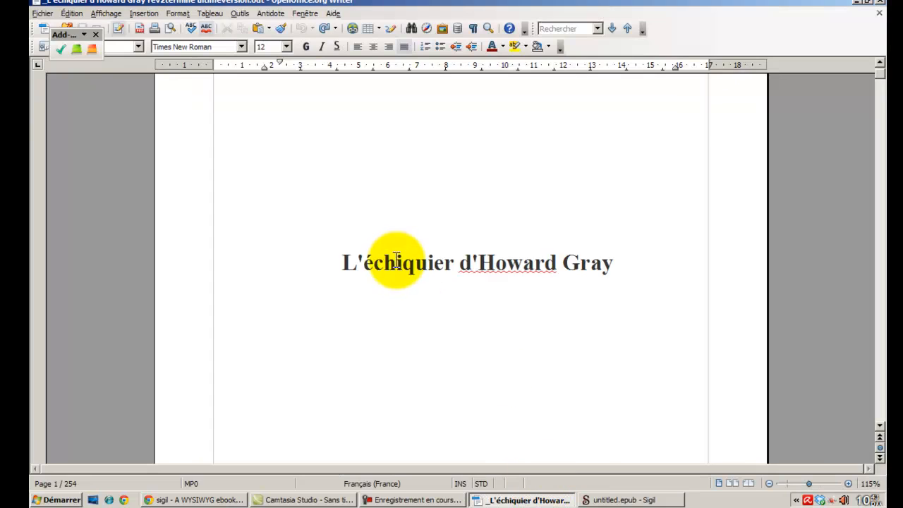
{"action": "scroll", "coordinate": [396, 261], "scroll_direction": "up", "scroll_amount": 5}
{"action": "scroll", "coordinate": [397, 243], "scroll_direction": "down", "scroll_amount": 3}
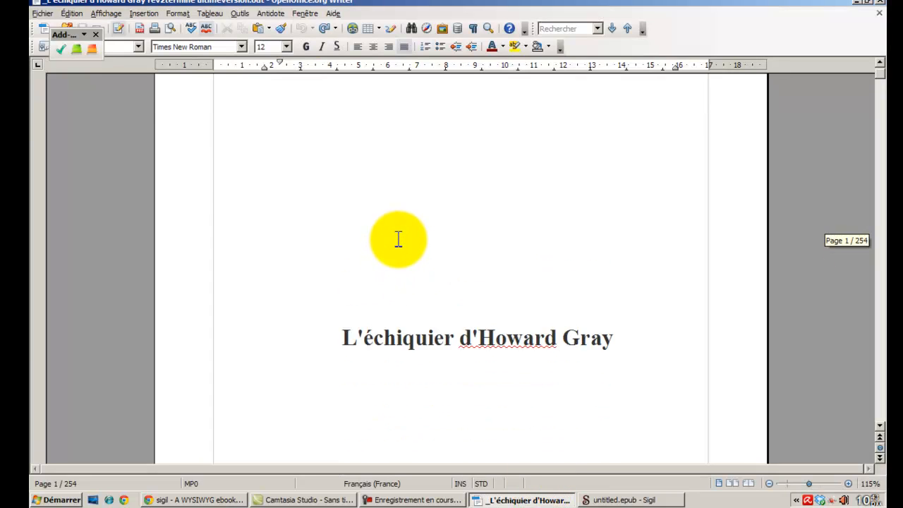
{"action": "scroll", "coordinate": [399, 240], "scroll_direction": "up", "scroll_amount": 3}
{"action": "scroll", "coordinate": [399, 240], "scroll_direction": "down", "scroll_amount": 2}
{"action": "scroll", "coordinate": [399, 239], "scroll_direction": "down", "scroll_amount": 7}
{"action": "scroll", "coordinate": [400, 238], "scroll_direction": "up", "scroll_amount": 9}
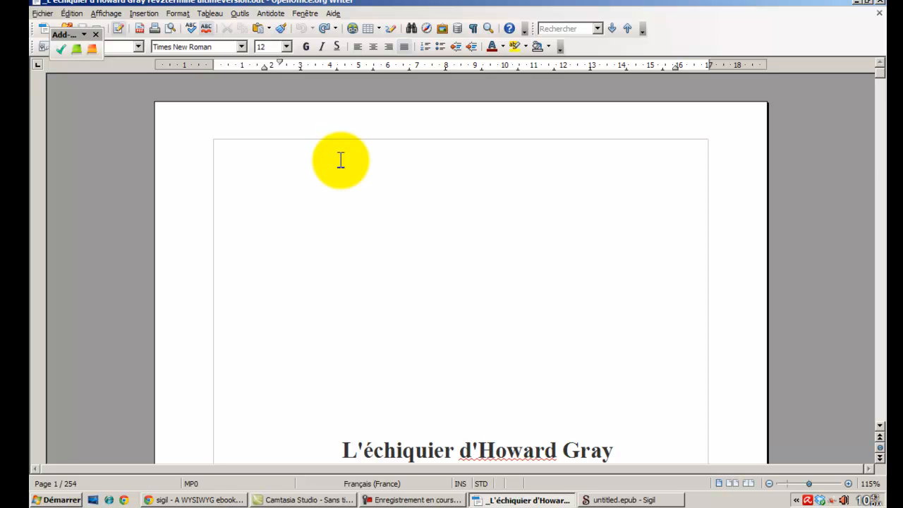
{"action": "scroll", "coordinate": [340, 161], "scroll_direction": "down", "scroll_amount": 3}
{"action": "scroll", "coordinate": [349, 339], "scroll_direction": "up", "scroll_amount": 1}
{"action": "left_click_drag", "start_coordinate": [343, 370], "coordinate": [487, 294]}
{"action": "scroll", "coordinate": [486, 291], "scroll_direction": "down", "scroll_amount": 10}
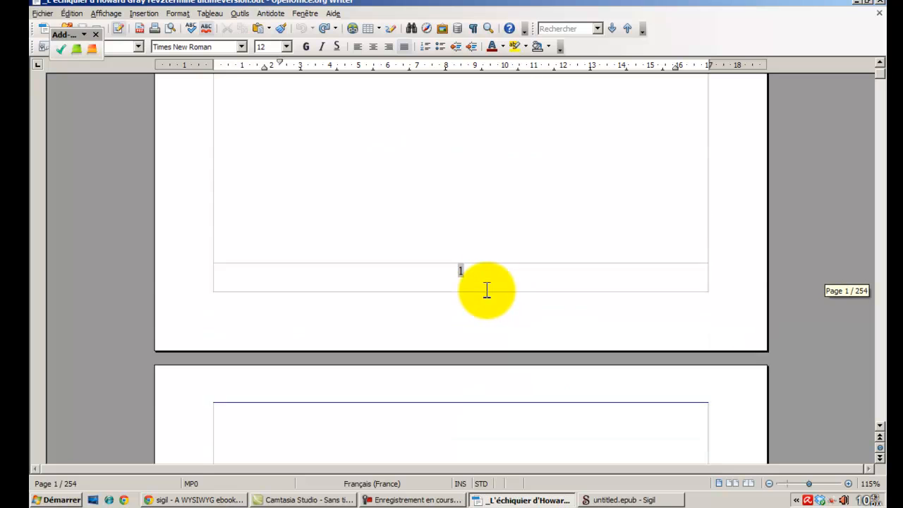
{"action": "scroll", "coordinate": [485, 290], "scroll_direction": "up", "scroll_amount": 5}
{"action": "scroll", "coordinate": [483, 290], "scroll_direction": "down", "scroll_amount": 15}
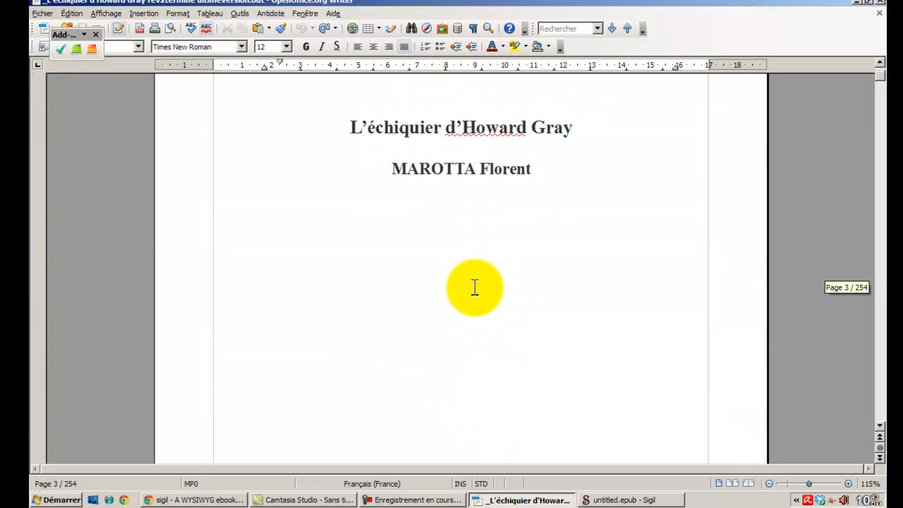
{"action": "scroll", "coordinate": [475, 287], "scroll_direction": "down", "scroll_amount": 10}
{"action": "scroll", "coordinate": [460, 247], "scroll_direction": "down", "scroll_amount": 10}
{"action": "scroll", "coordinate": [446, 225], "scroll_direction": "up", "scroll_amount": 3}
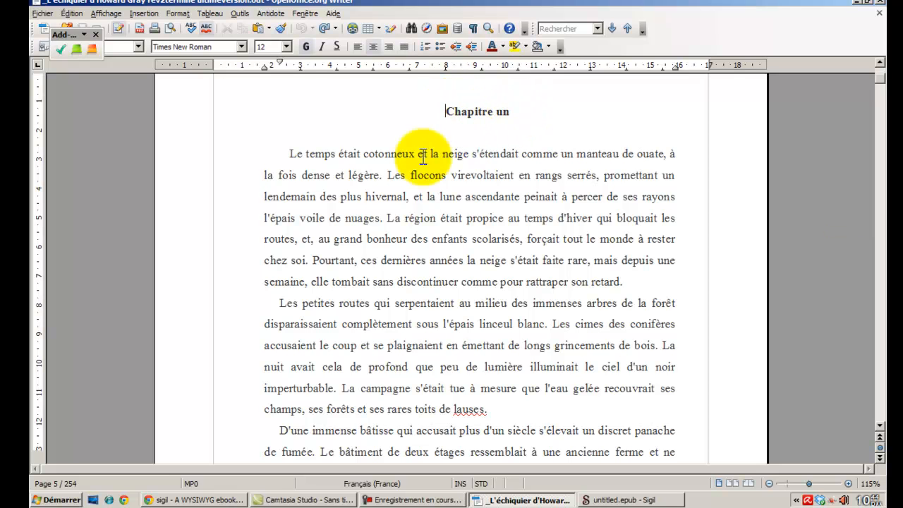
- Reset the paragraph formatting of the "Chapitre un" heading to left-aligned with no indents
{"action": "scroll", "coordinate": [385, 166], "scroll_direction": "up", "scroll_amount": 20}
{"action": "scroll", "coordinate": [385, 166], "scroll_direction": "up", "scroll_amount": 10}
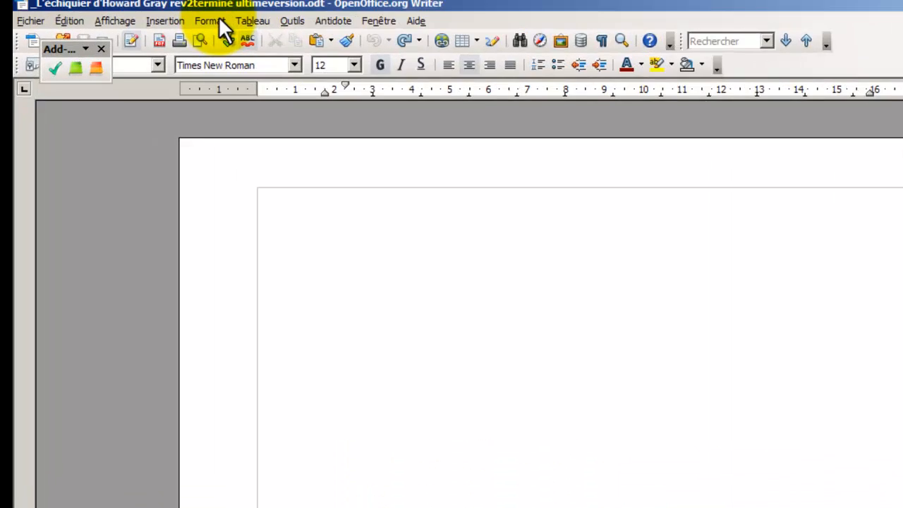
{"action": "left_click", "coordinate": [185, 15]}
{"action": "left_click", "coordinate": [387, 87]}
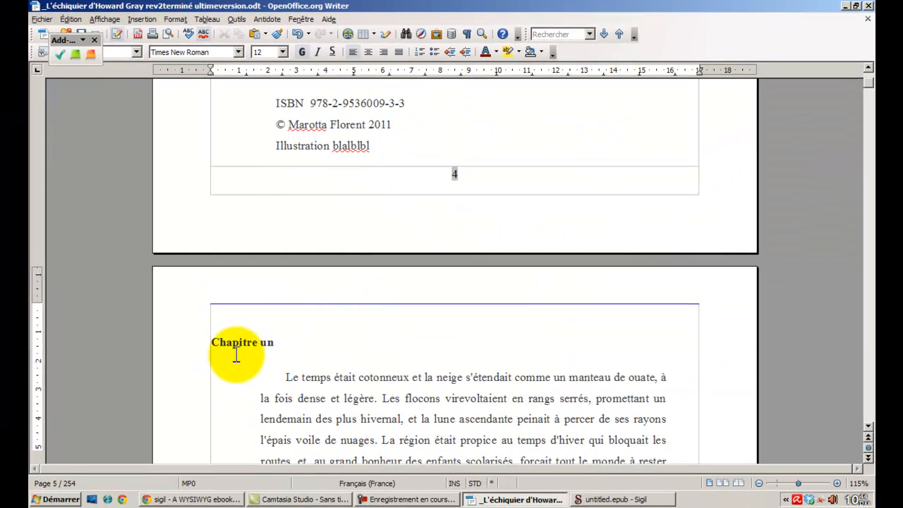
- Examine the spacing of the manuscript's opening pages, from the title page to the start of "Chapitre un"
{"action": "scroll", "coordinate": [236, 355], "scroll_direction": "up", "scroll_amount": 20}
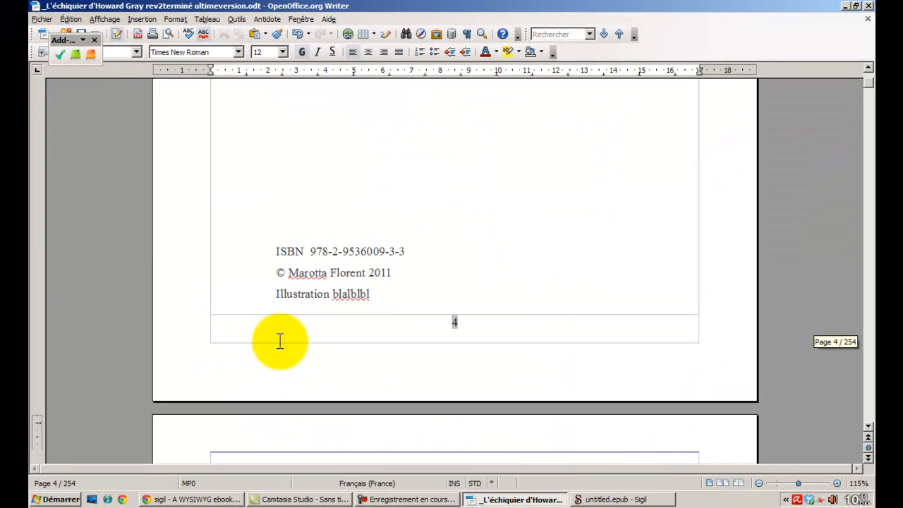
{"action": "scroll", "coordinate": [282, 333], "scroll_direction": "down", "scroll_amount": 20}
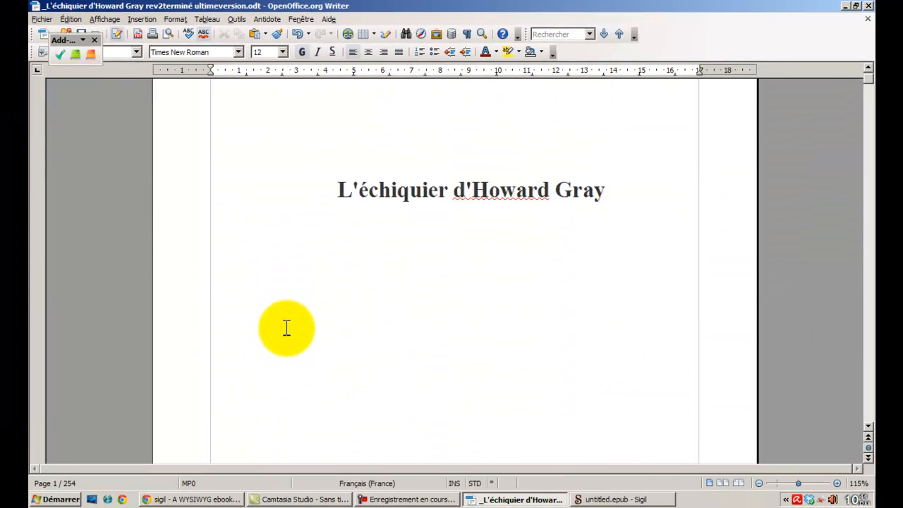
{"action": "scroll", "coordinate": [286, 328], "scroll_direction": "down", "scroll_amount": 10}
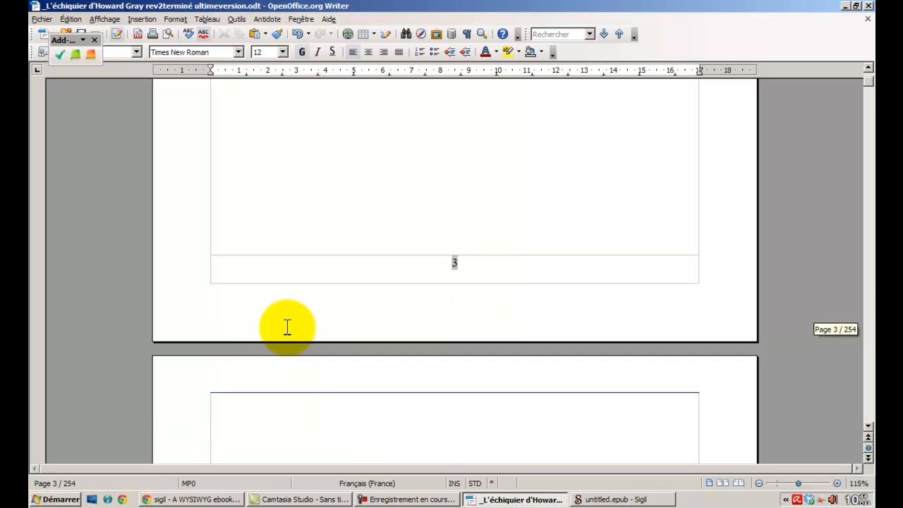
{"action": "scroll", "coordinate": [286, 321], "scroll_direction": "up", "scroll_amount": 20}
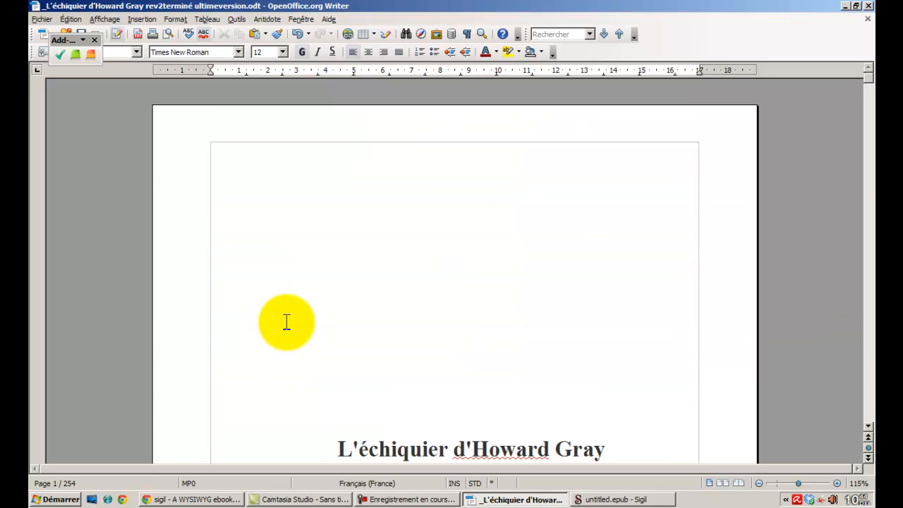
{"action": "scroll", "coordinate": [290, 317], "scroll_direction": "down", "scroll_amount": 12}
{"action": "scroll", "coordinate": [295, 311], "scroll_direction": "down", "scroll_amount": 15}
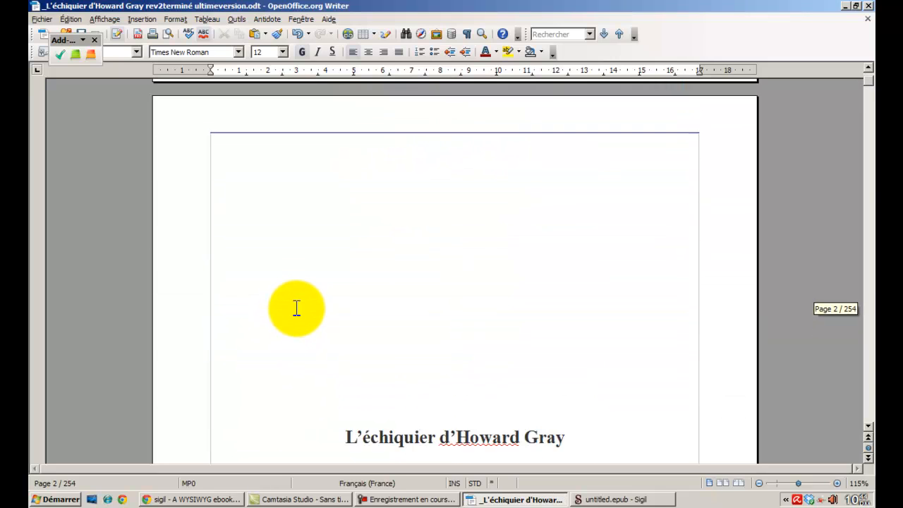
{"action": "scroll", "coordinate": [298, 300], "scroll_direction": "down", "scroll_amount": 15}
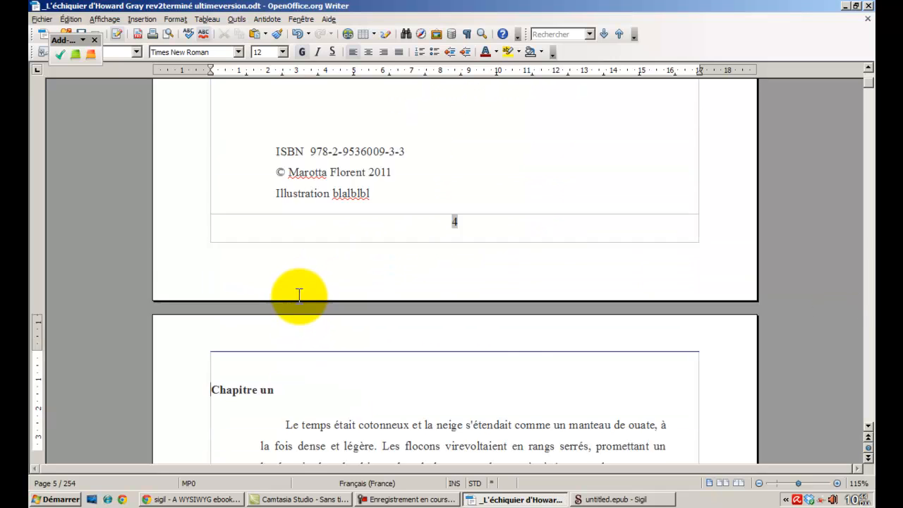
{"action": "scroll", "coordinate": [234, 256], "scroll_direction": "up", "scroll_amount": 2}
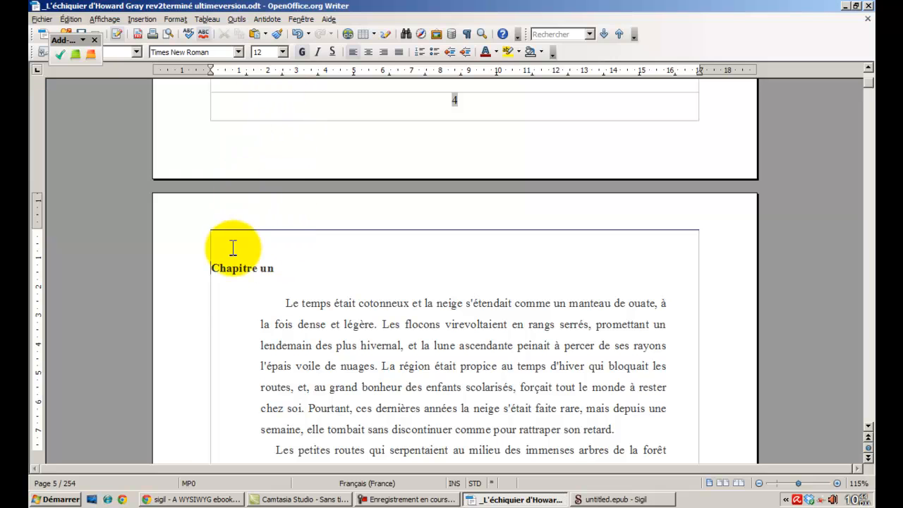
- Undo the formatting reset on the "Chapitre un" heading and apply default formatting to the entire manuscript instead
{"action": "left_click", "coordinate": [298, 33]}
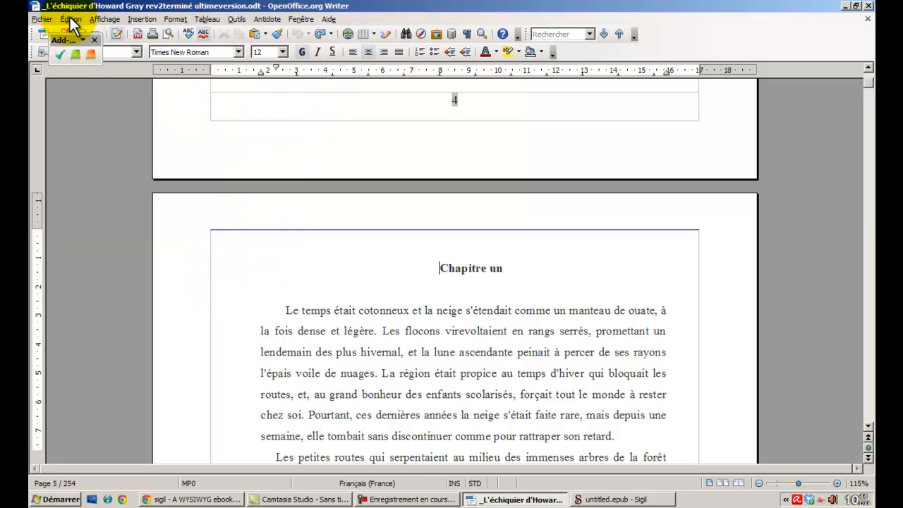
{"action": "left_click", "coordinate": [71, 20]}
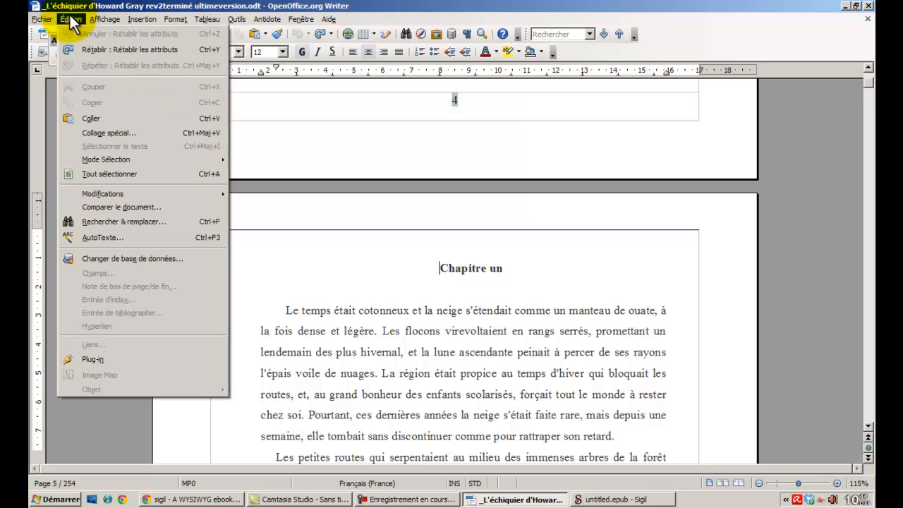
{"action": "left_click", "coordinate": [113, 174]}
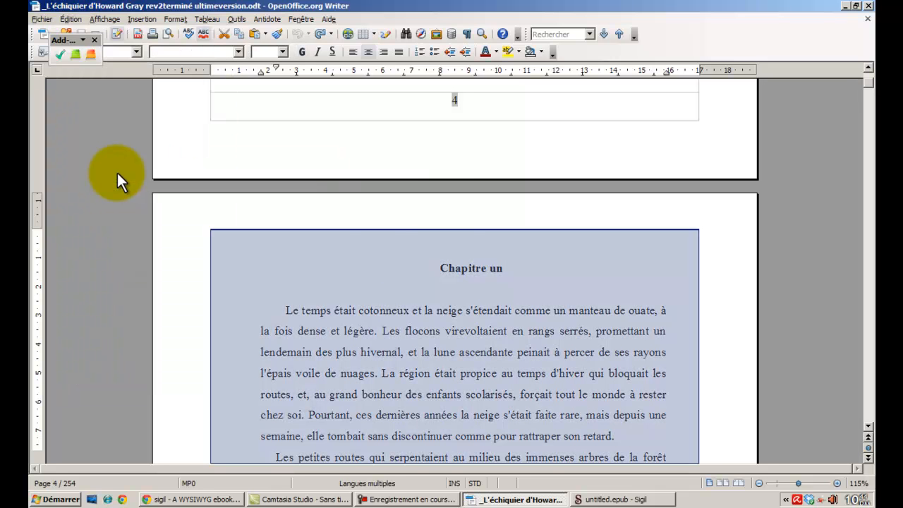
{"action": "left_click", "coordinate": [176, 20]}
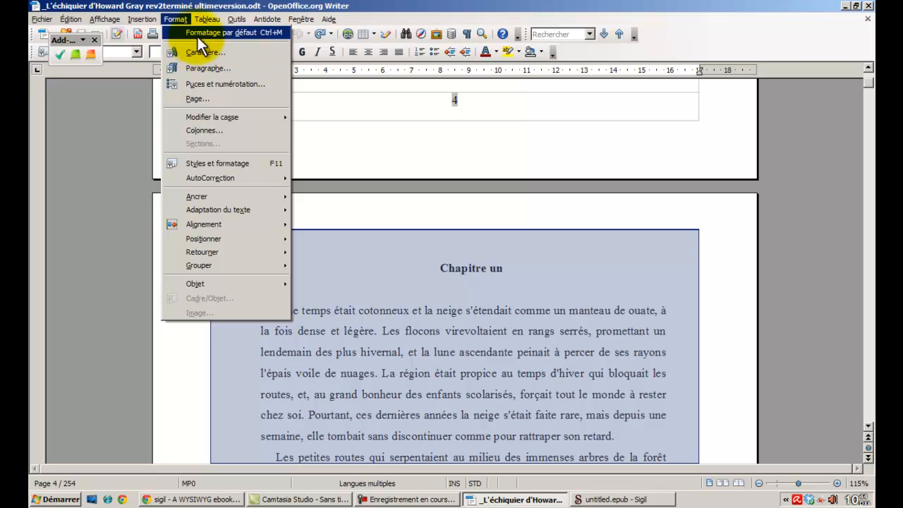
{"action": "left_click", "coordinate": [197, 33]}
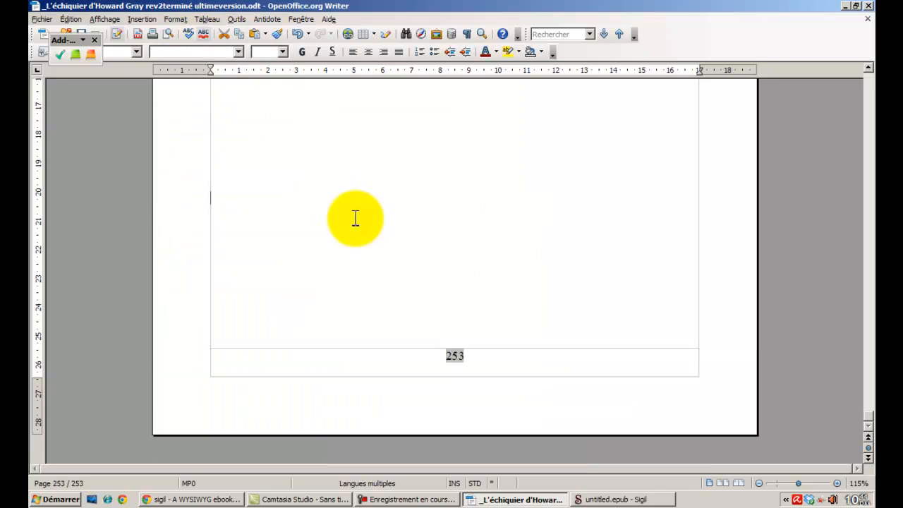
- Copy the whole reformatted manuscript, switch to Sigil and paste it into Section0001.xhtml
{"action": "scroll", "coordinate": [388, 227], "scroll_direction": "up", "scroll_amount": 15}
{"action": "scroll", "coordinate": [393, 226], "scroll_direction": "up", "scroll_amount": 12}
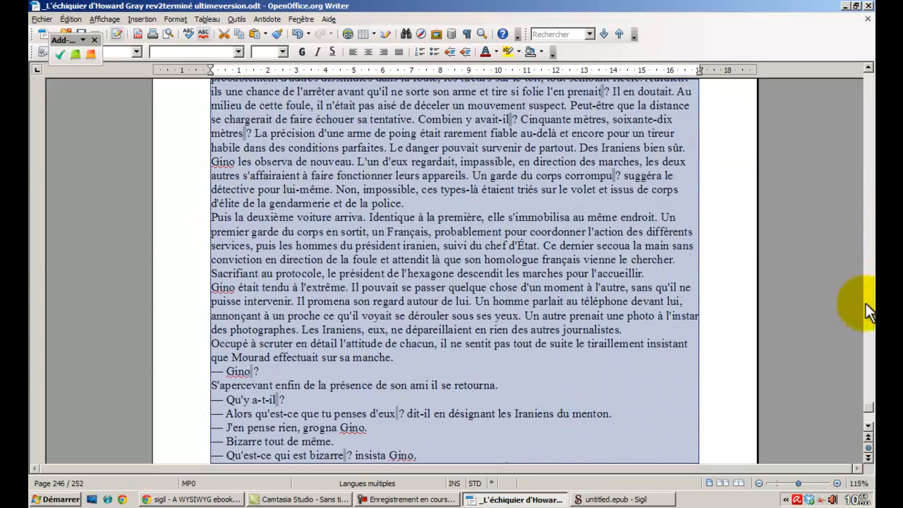
{"action": "left_click_drag", "start_coordinate": [867, 407], "coordinate": [866, 73]}
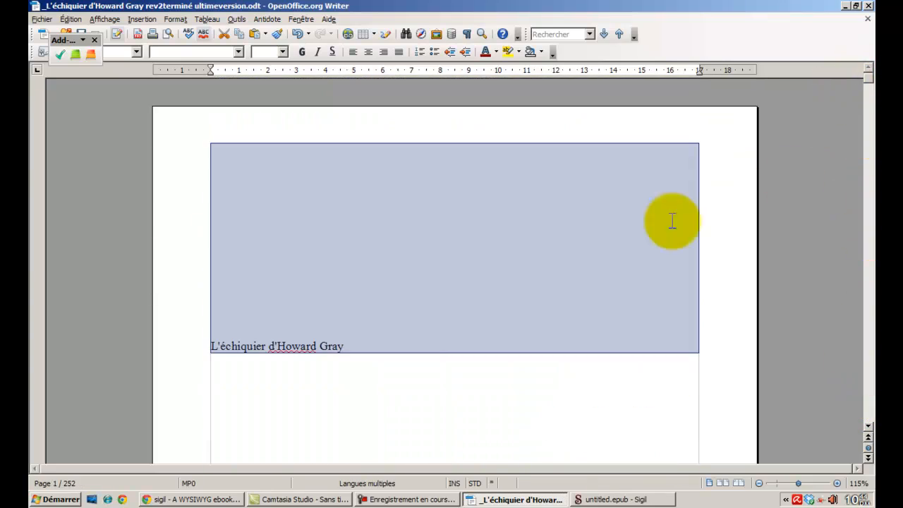
{"action": "scroll", "coordinate": [302, 353], "scroll_direction": "down", "scroll_amount": 15}
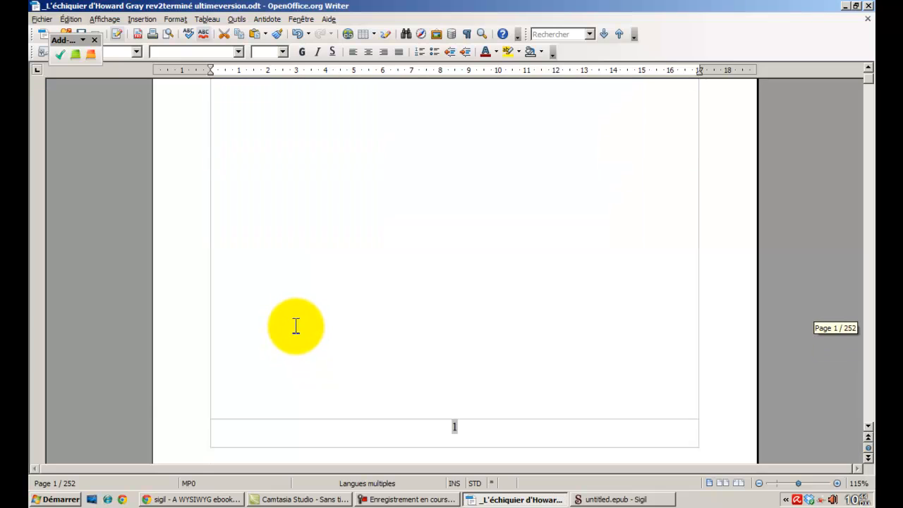
{"action": "scroll", "coordinate": [299, 323], "scroll_direction": "down", "scroll_amount": 20}
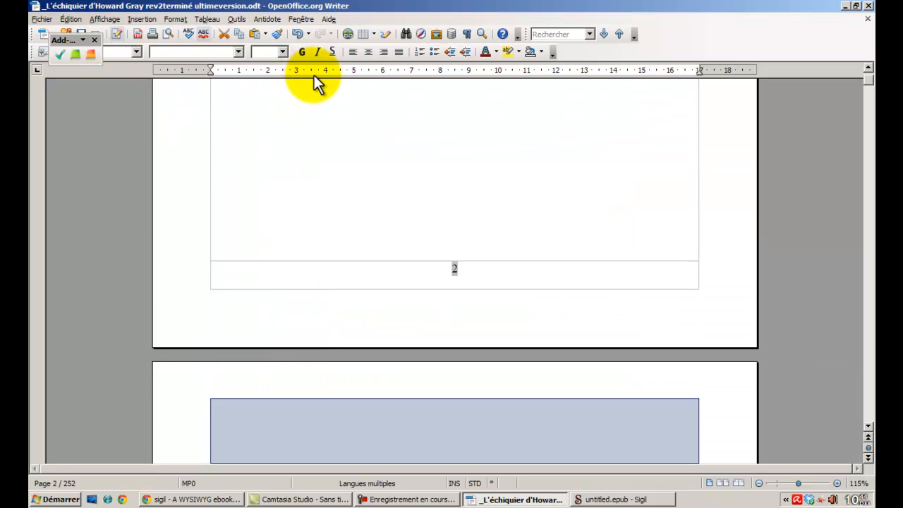
{"action": "left_click", "coordinate": [845, 5]}
{"action": "right_click", "coordinate": [268, 120]}
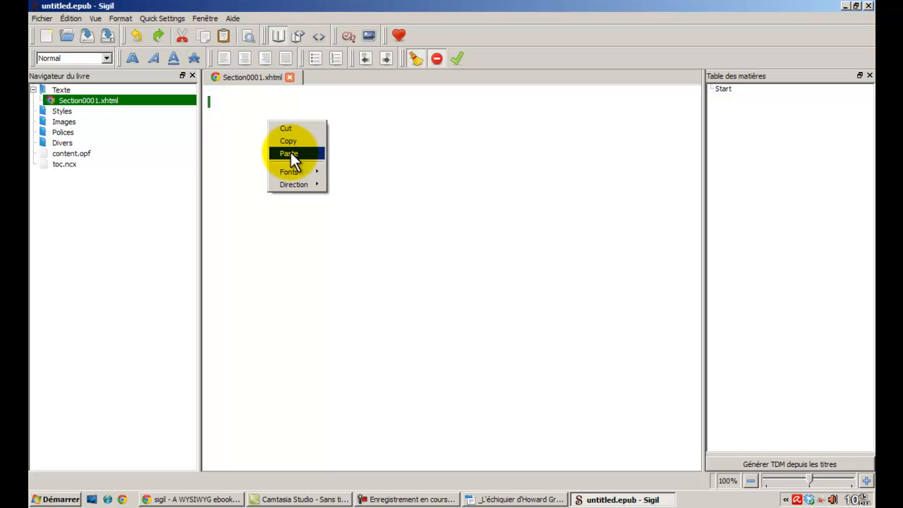
{"action": "left_click", "coordinate": [291, 153]}
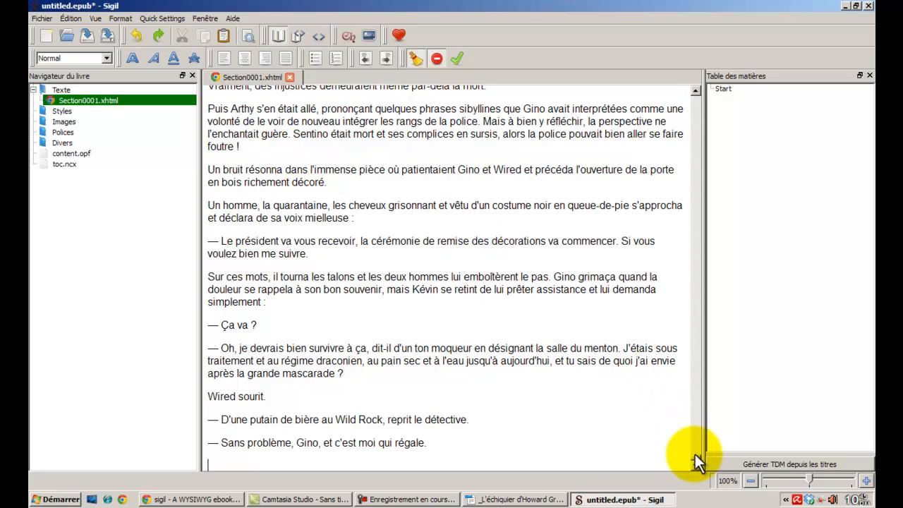
- Check how the pasted text's first pages are laid out, from the book title through the title page with the author's name
{"action": "left_click_drag", "start_coordinate": [695, 457], "coordinate": [696, 96]}
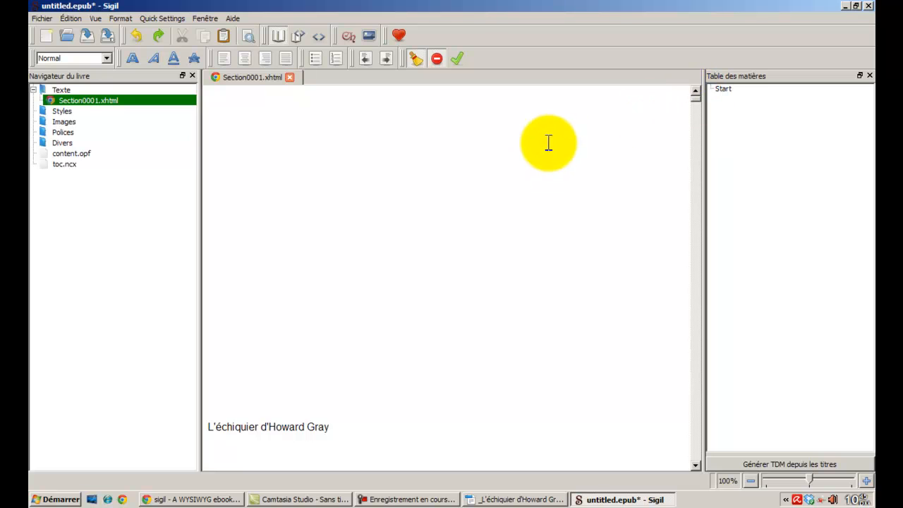
{"action": "scroll", "coordinate": [536, 148], "scroll_direction": "down", "scroll_amount": 2}
{"action": "scroll", "coordinate": [393, 190], "scroll_direction": "down", "scroll_amount": 1}
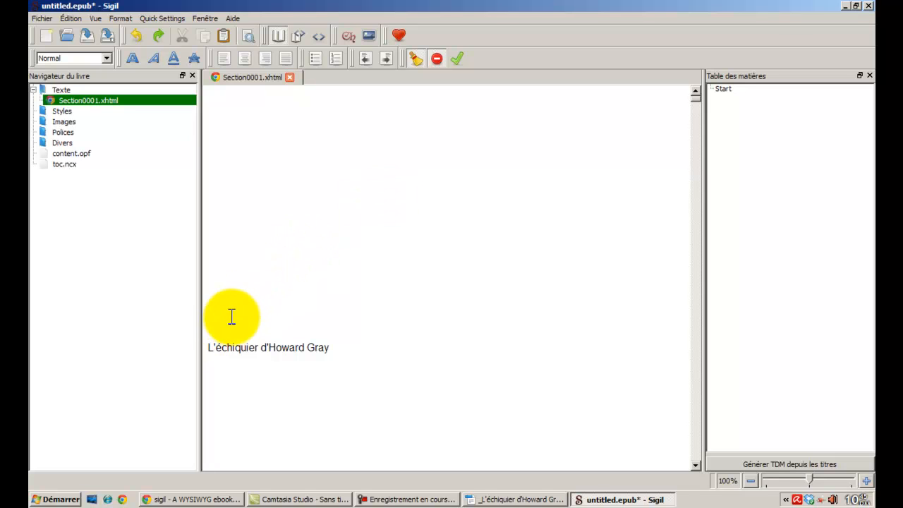
{"action": "scroll", "coordinate": [331, 304], "scroll_direction": "down", "scroll_amount": 4}
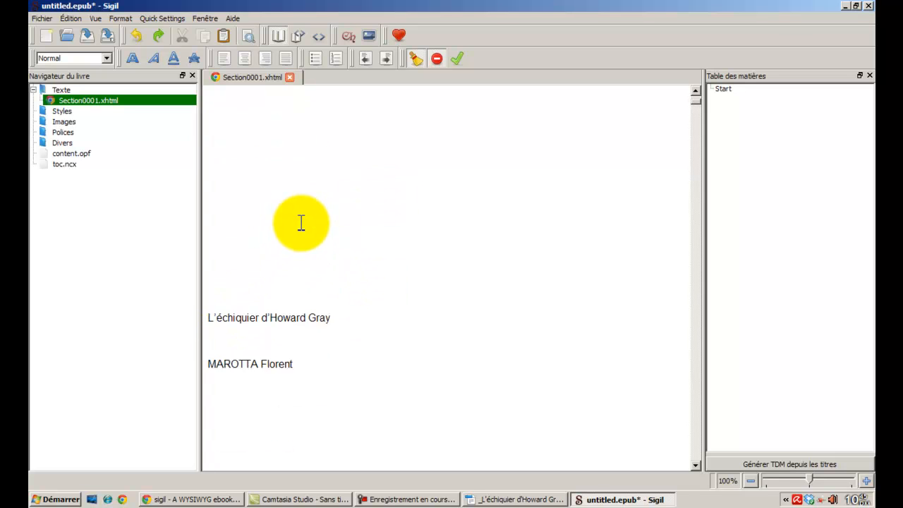
{"action": "scroll", "coordinate": [301, 223], "scroll_direction": "down", "scroll_amount": 3}
{"action": "scroll", "coordinate": [270, 203], "scroll_direction": "down", "scroll_amount": 3}
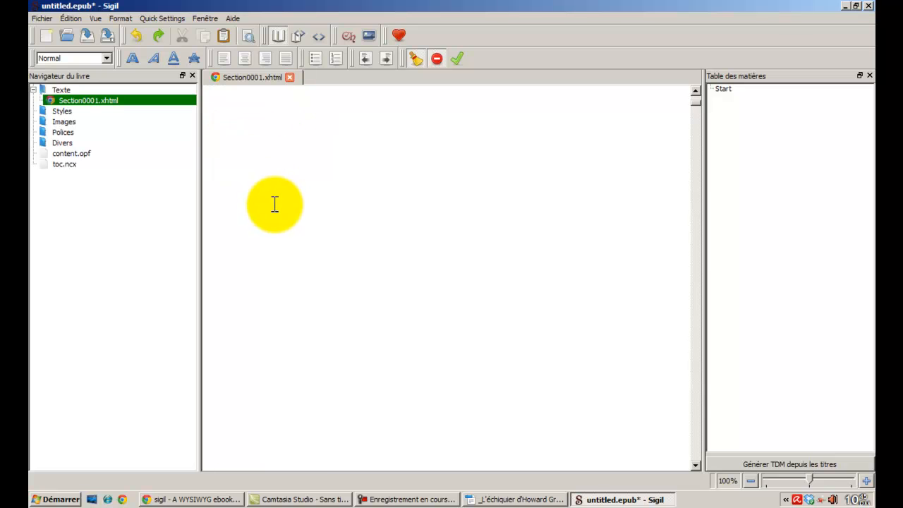
{"action": "scroll", "coordinate": [279, 218], "scroll_direction": "down", "scroll_amount": 6}
{"action": "scroll", "coordinate": [282, 245], "scroll_direction": "up", "scroll_amount": 8}
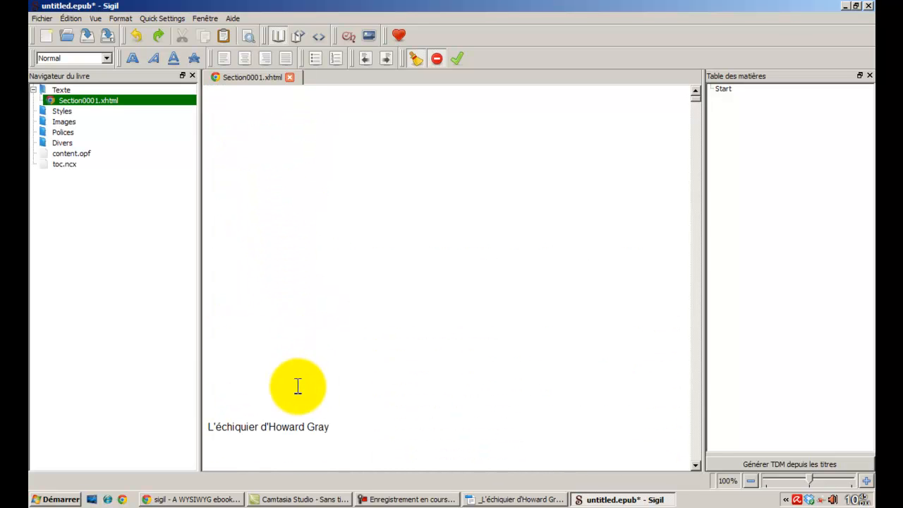
- Center the first "L'échiquier d'Howard Gray" title and make it bold
{"action": "scroll", "coordinate": [294, 350], "scroll_direction": "down", "scroll_amount": 1}
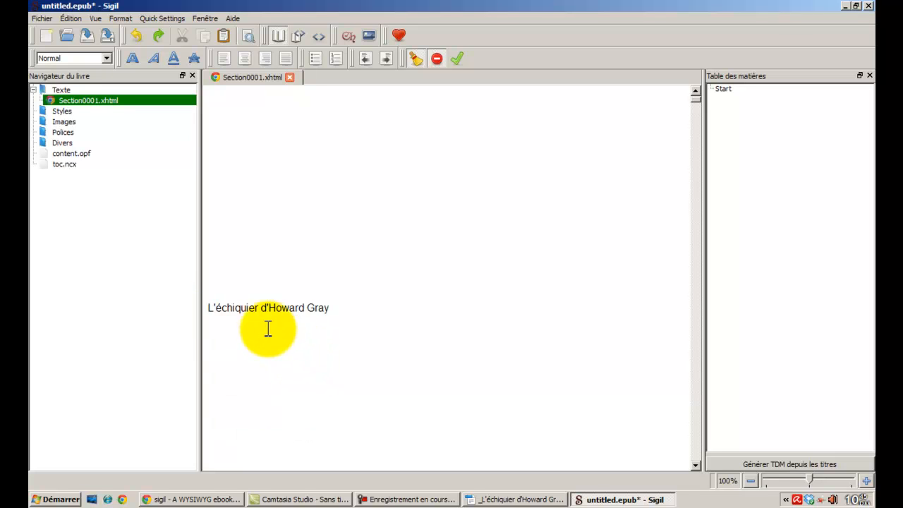
{"action": "left_click_drag", "start_coordinate": [208, 308], "coordinate": [326, 308]}
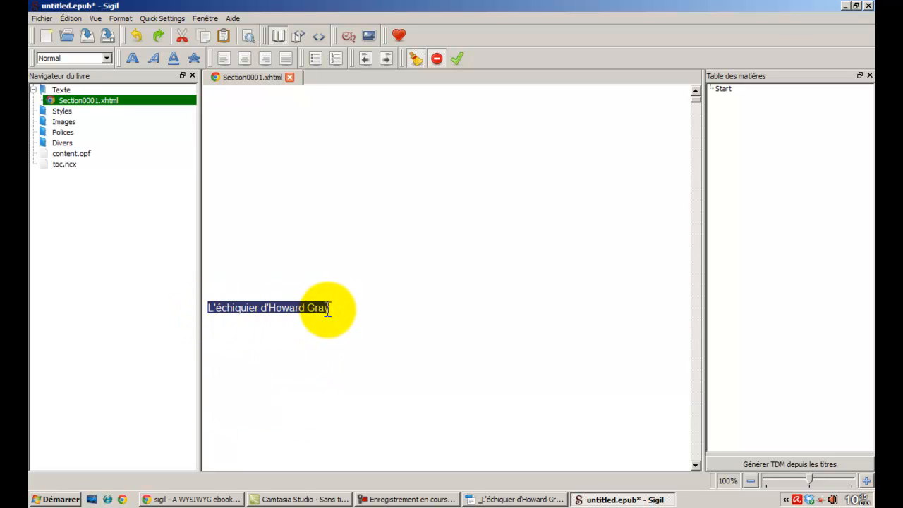
{"action": "left_click", "coordinate": [246, 62]}
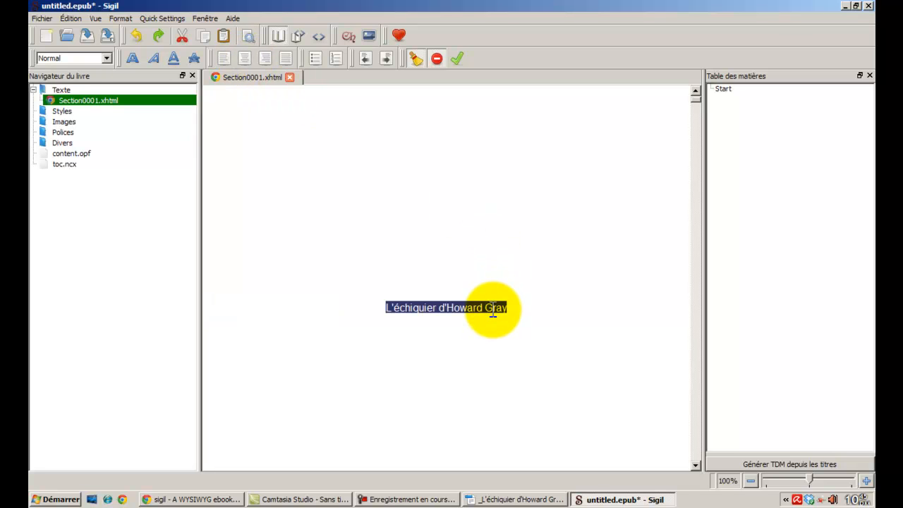
{"action": "left_click", "coordinate": [133, 58]}
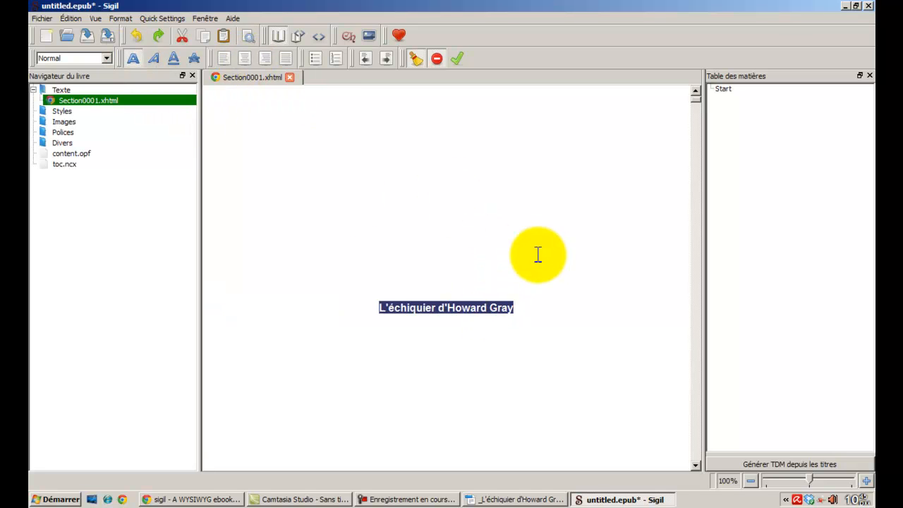
{"action": "left_click", "coordinate": [528, 305]}
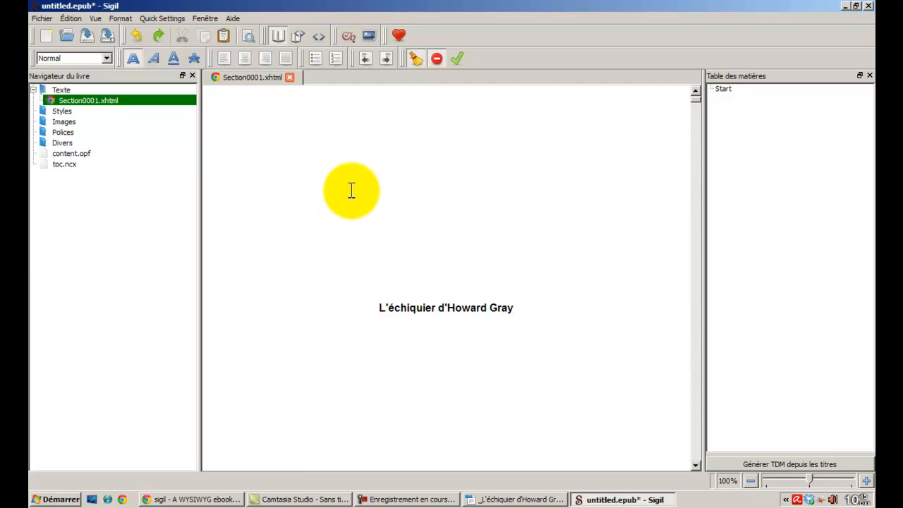
- Review the pasted front matter from the centered title past the ISBN and copyright lines to the "Chapitre un" heading
{"action": "scroll", "coordinate": [333, 176], "scroll_direction": "up", "scroll_amount": 1}
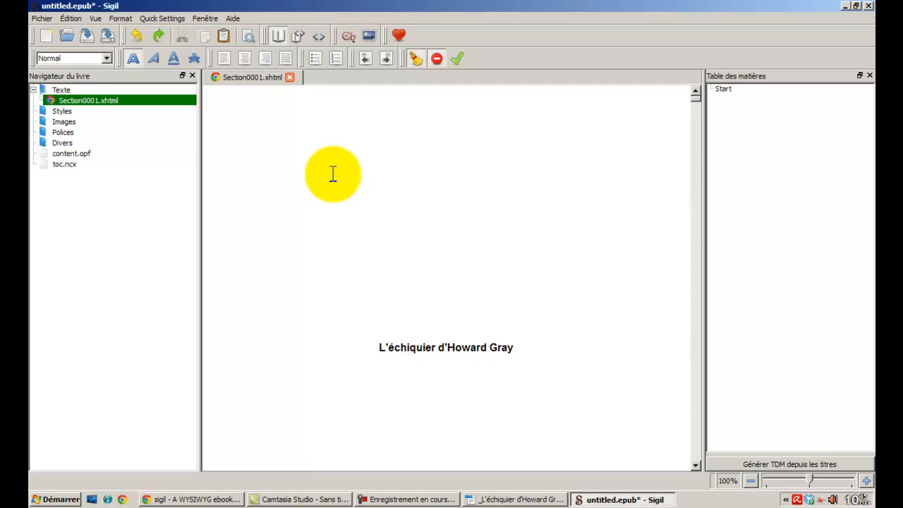
{"action": "left_click", "coordinate": [379, 345]}
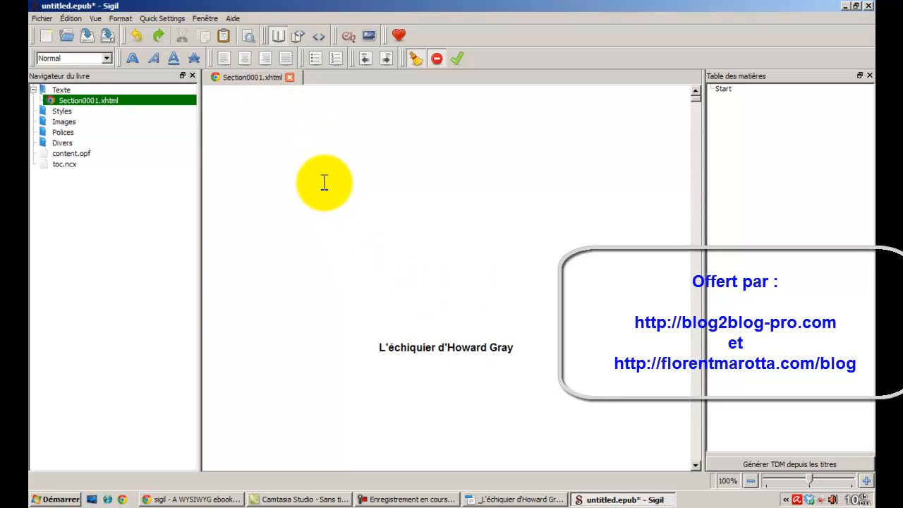
{"action": "scroll", "coordinate": [348, 229], "scroll_direction": "down", "scroll_amount": 5}
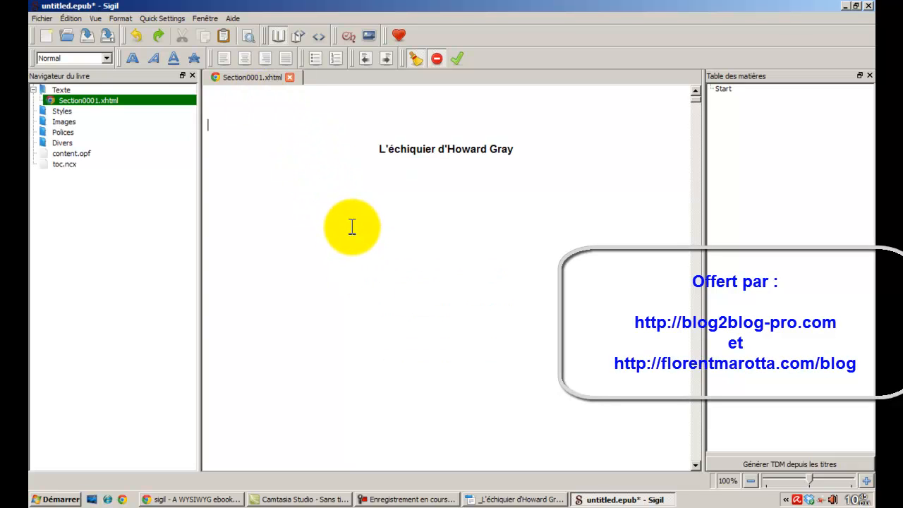
{"action": "scroll", "coordinate": [353, 177], "scroll_direction": "up", "scroll_amount": 4}
{"action": "scroll", "coordinate": [352, 175], "scroll_direction": "down", "scroll_amount": 3}
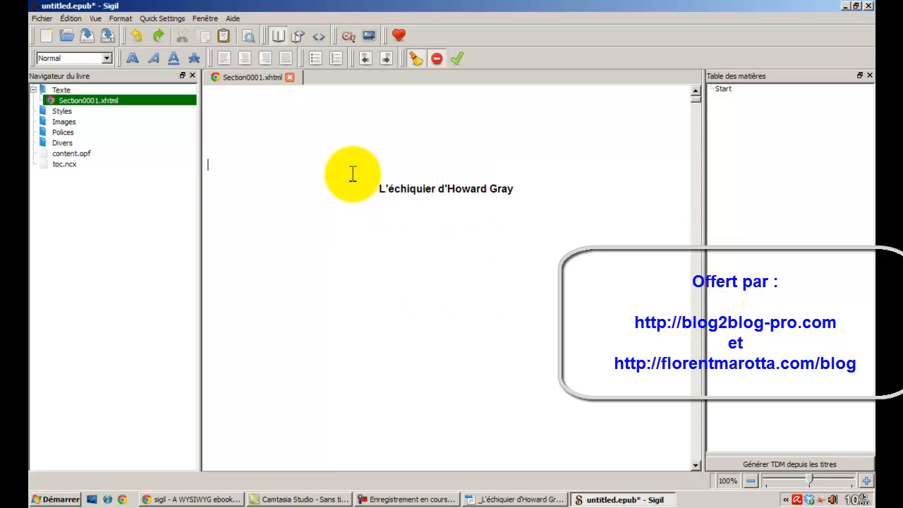
{"action": "scroll", "coordinate": [346, 176], "scroll_direction": "down", "scroll_amount": 10}
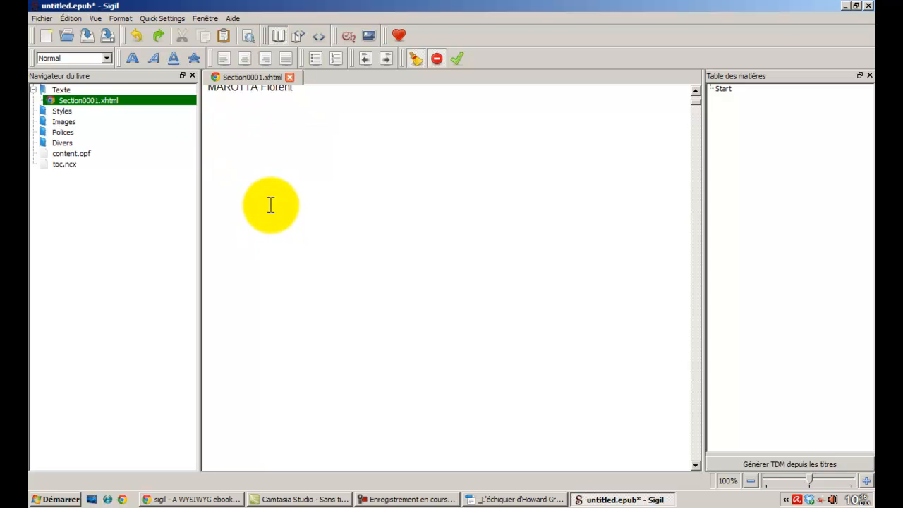
{"action": "scroll", "coordinate": [270, 204], "scroll_direction": "up", "scroll_amount": 4}
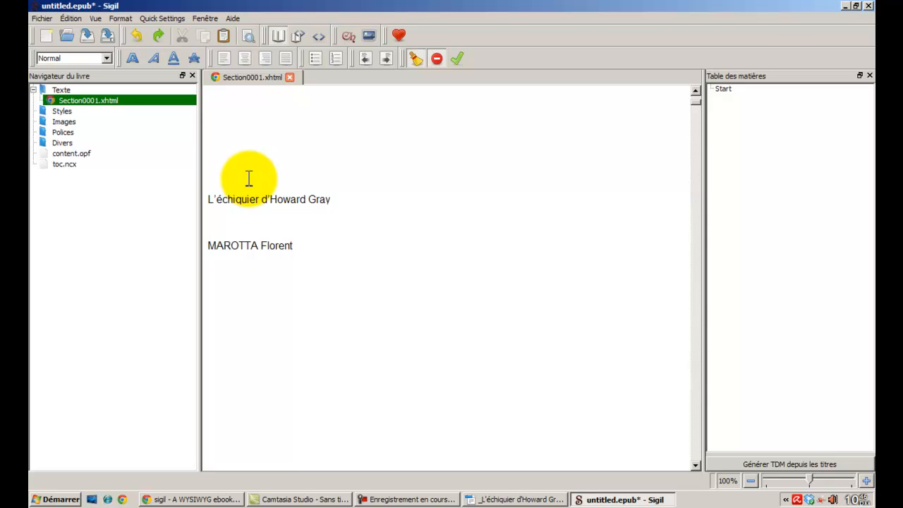
{"action": "scroll", "coordinate": [248, 178], "scroll_direction": "down", "scroll_amount": 3}
{"action": "scroll", "coordinate": [250, 178], "scroll_direction": "down", "scroll_amount": 7}
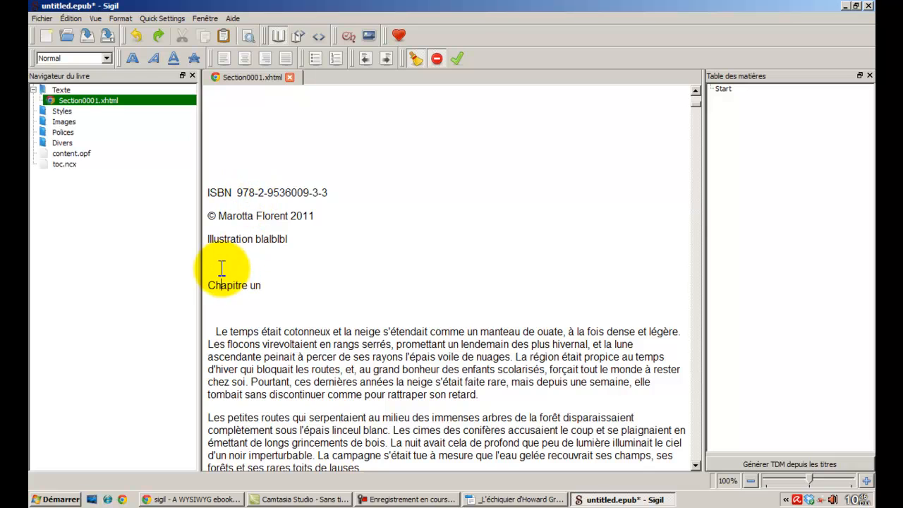
- Split the section just before the "Chapitre un" heading and check the front matter left in Section0001.xhtml
{"action": "left_click", "coordinate": [209, 262]}
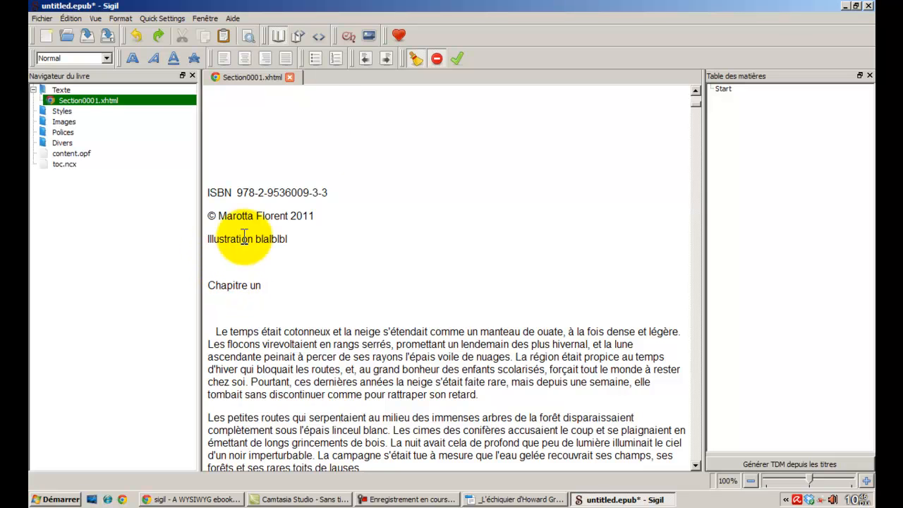
{"action": "left_click", "coordinate": [347, 35]}
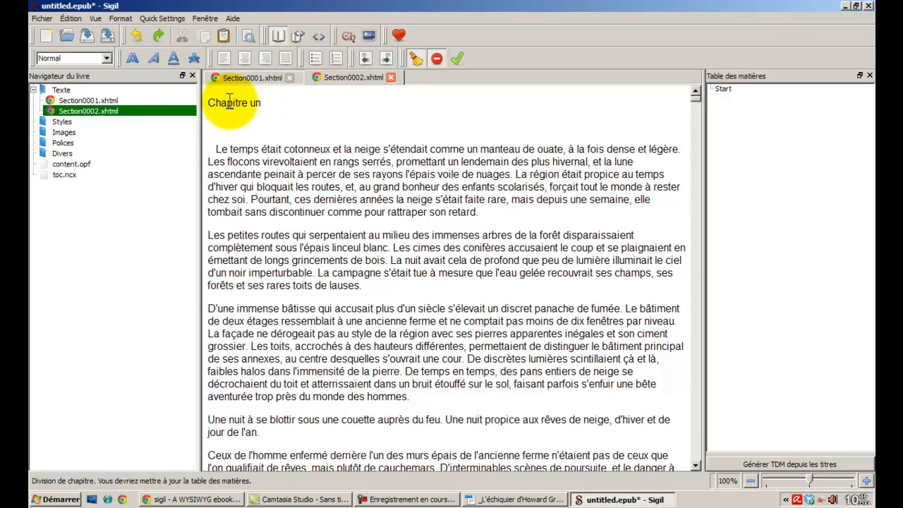
{"action": "left_click", "coordinate": [244, 78]}
{"action": "scroll", "coordinate": [401, 170], "scroll_direction": "down", "scroll_amount": 10}
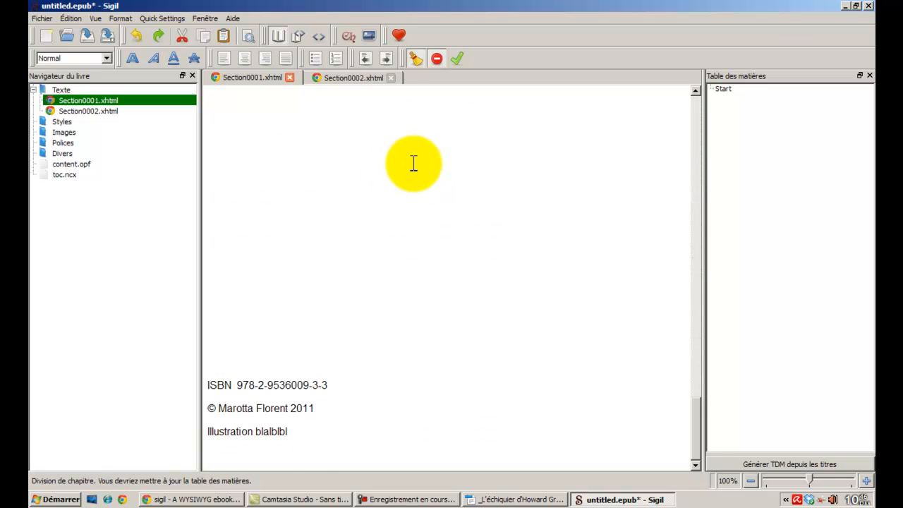
{"action": "scroll", "coordinate": [395, 220], "scroll_direction": "up", "scroll_amount": 10}
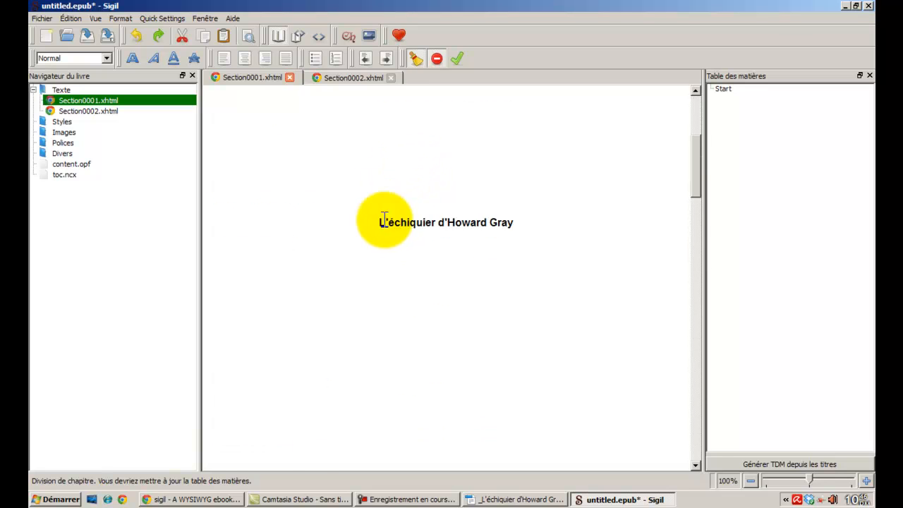
{"action": "scroll", "coordinate": [389, 173], "scroll_direction": "down", "scroll_amount": 1}
{"action": "scroll", "coordinate": [383, 161], "scroll_direction": "up", "scroll_amount": 1}
{"action": "scroll", "coordinate": [386, 162], "scroll_direction": "down", "scroll_amount": 2}
{"action": "scroll", "coordinate": [385, 162], "scroll_direction": "up", "scroll_amount": 1}
{"action": "left_click", "coordinate": [357, 79]}
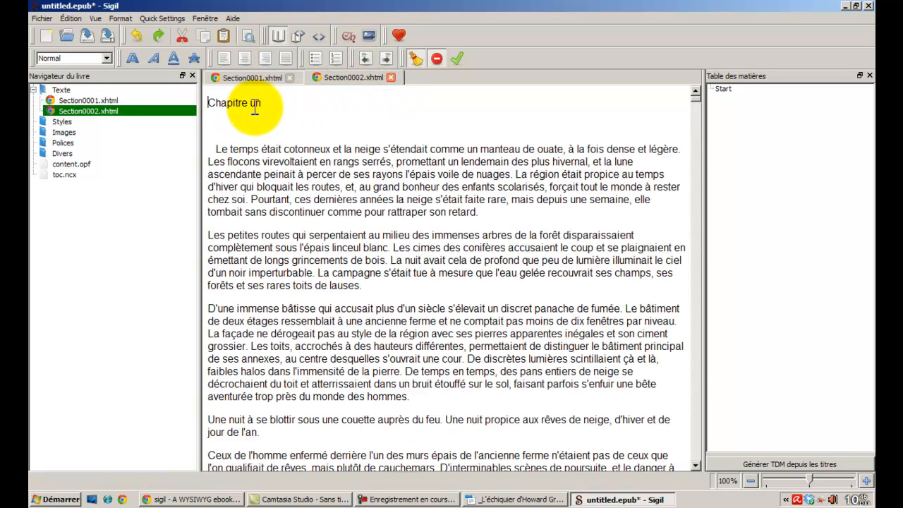
- Split Section0002.xhtml just before the "Chapitre deux" heading so that the second chapter gets its own section
{"action": "scroll", "coordinate": [250, 110], "scroll_direction": "down", "scroll_amount": 17}
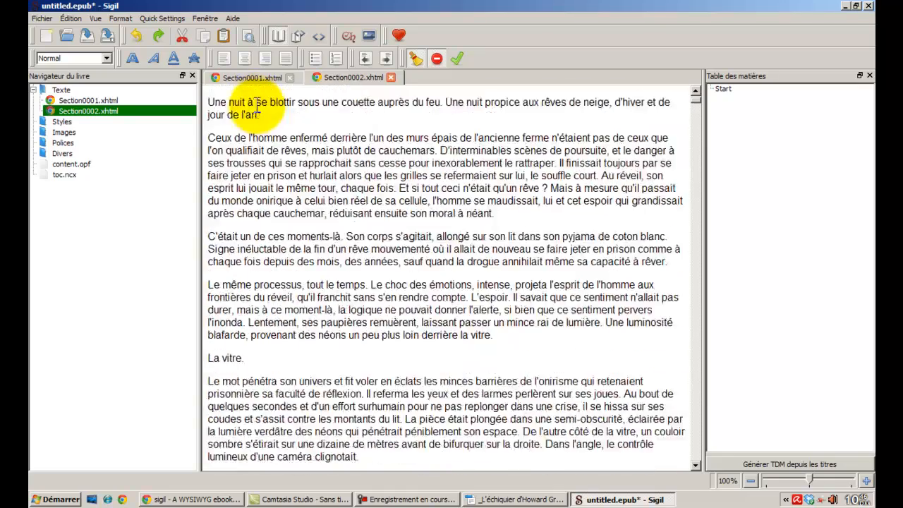
{"action": "scroll", "coordinate": [257, 113], "scroll_direction": "down", "scroll_amount": 20}
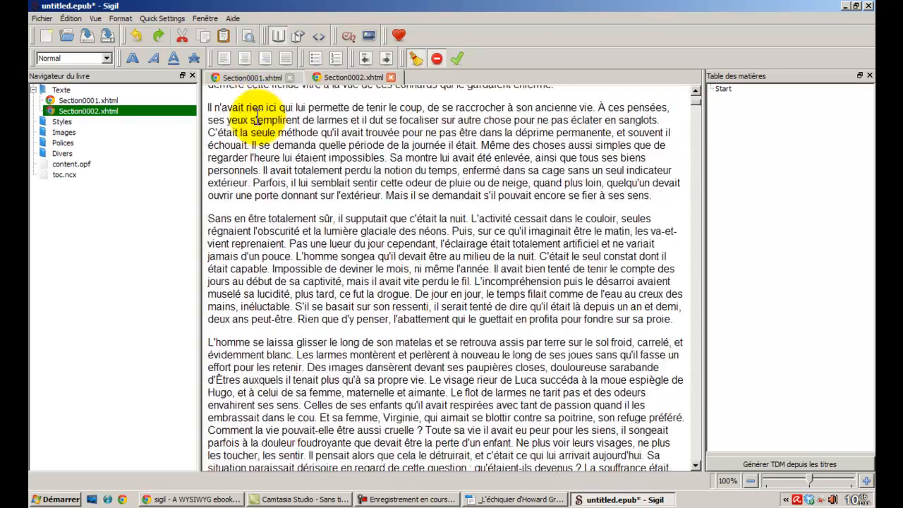
{"action": "scroll", "coordinate": [257, 119], "scroll_direction": "down", "scroll_amount": 10}
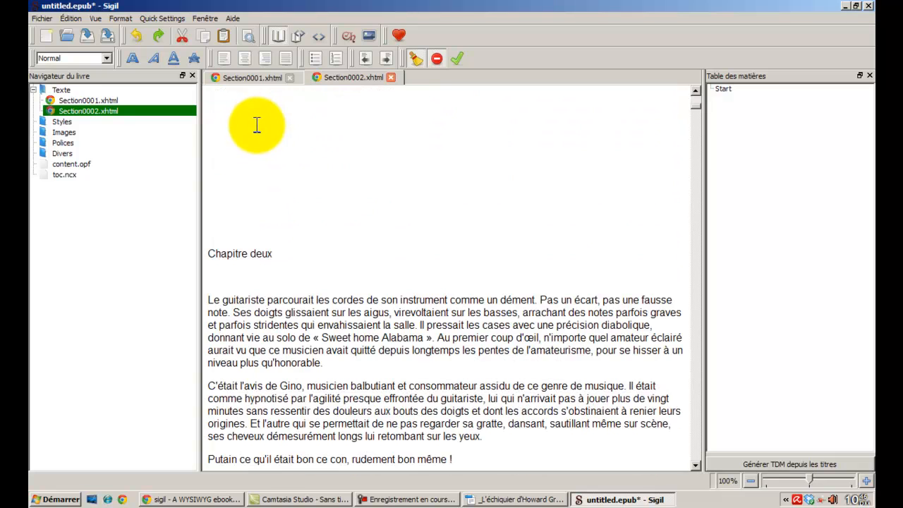
{"action": "left_click", "coordinate": [230, 224]}
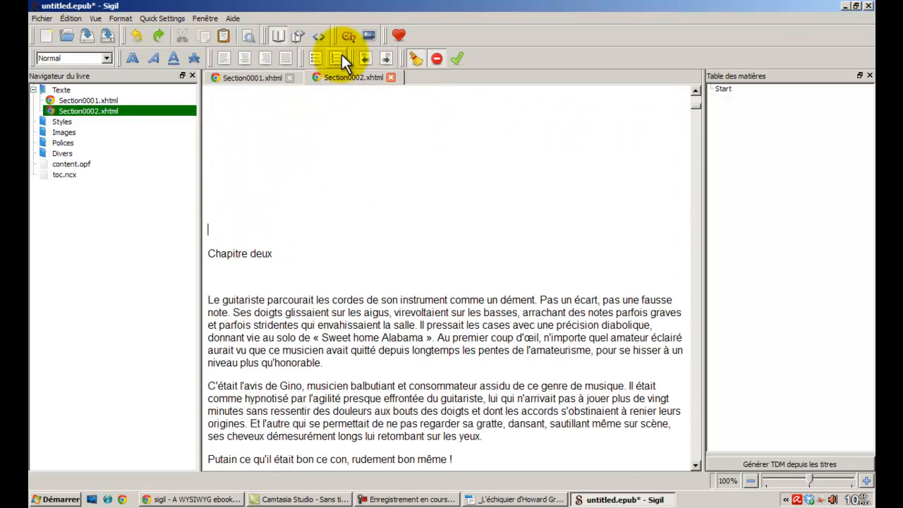
{"action": "left_click", "coordinate": [235, 299]}
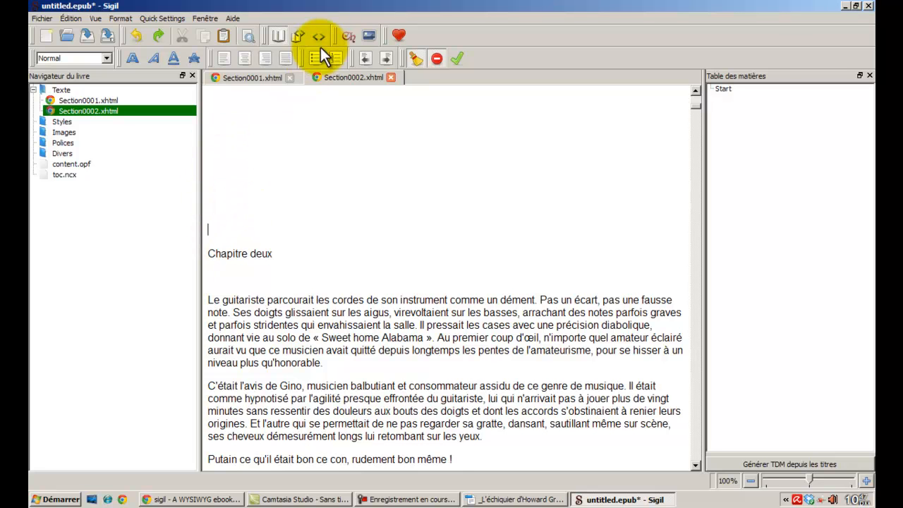
{"action": "left_click", "coordinate": [346, 39]}
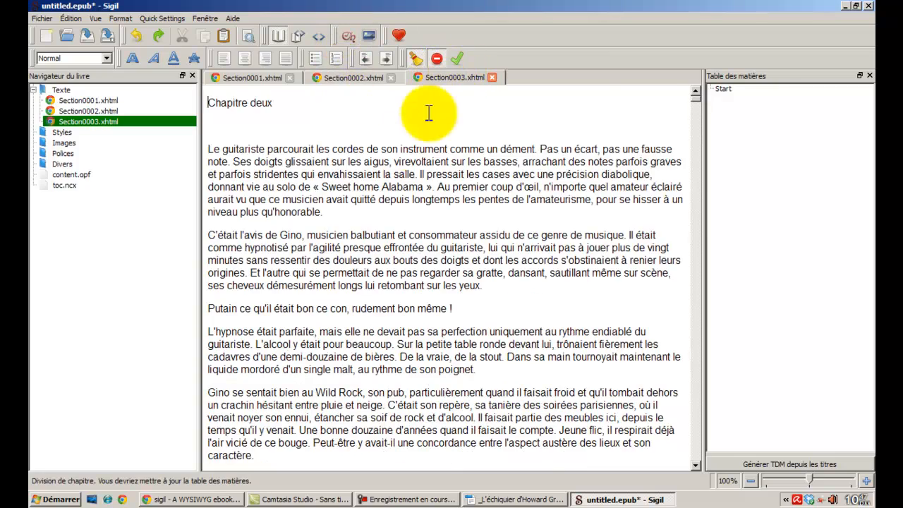
- Split Section0003.xhtml just before the "Chapitre trois" heading
{"action": "scroll", "coordinate": [381, 176], "scroll_direction": "down", "scroll_amount": 12}
{"action": "scroll", "coordinate": [381, 177], "scroll_direction": "down", "scroll_amount": 20}
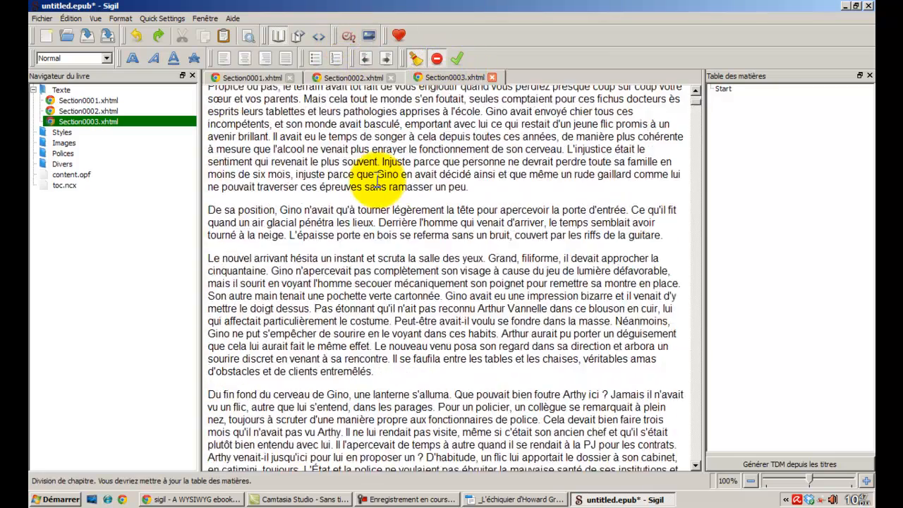
{"action": "scroll", "coordinate": [368, 178], "scroll_direction": "down", "scroll_amount": 20}
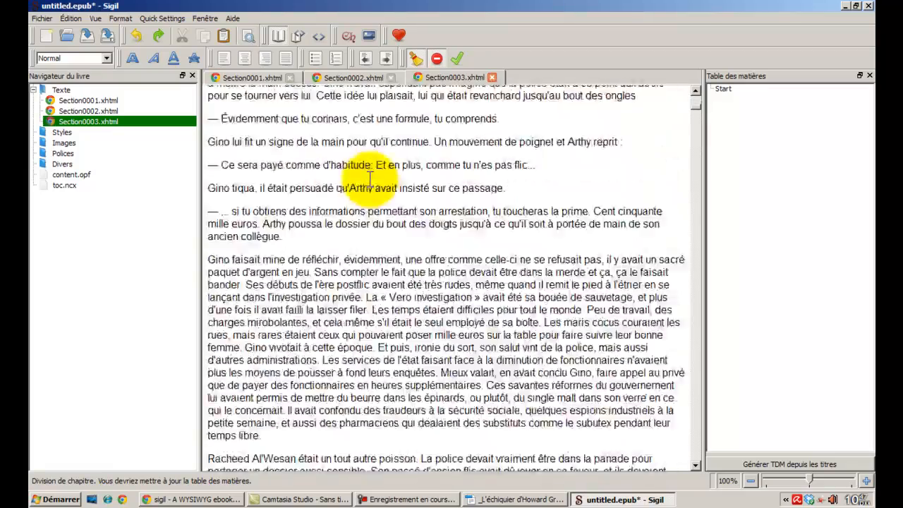
{"action": "scroll", "coordinate": [367, 178], "scroll_direction": "down", "scroll_amount": 20}
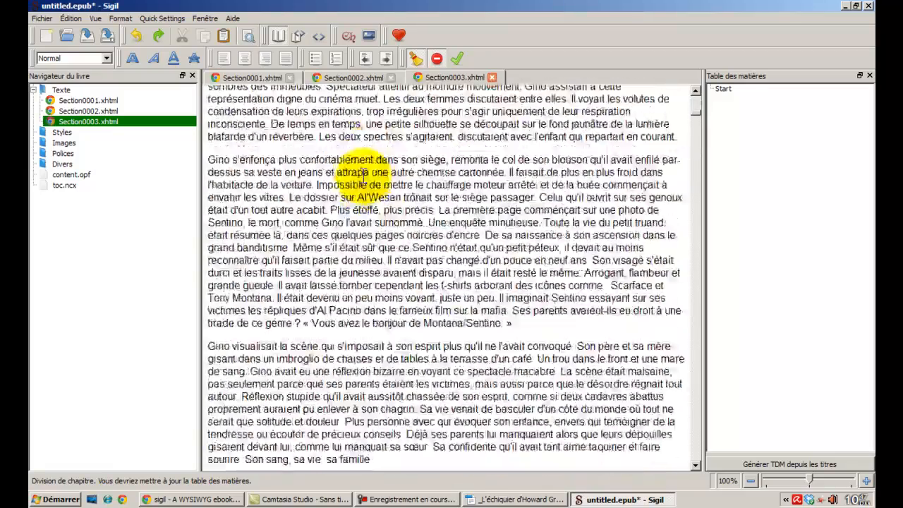
{"action": "left_click", "coordinate": [215, 252]}
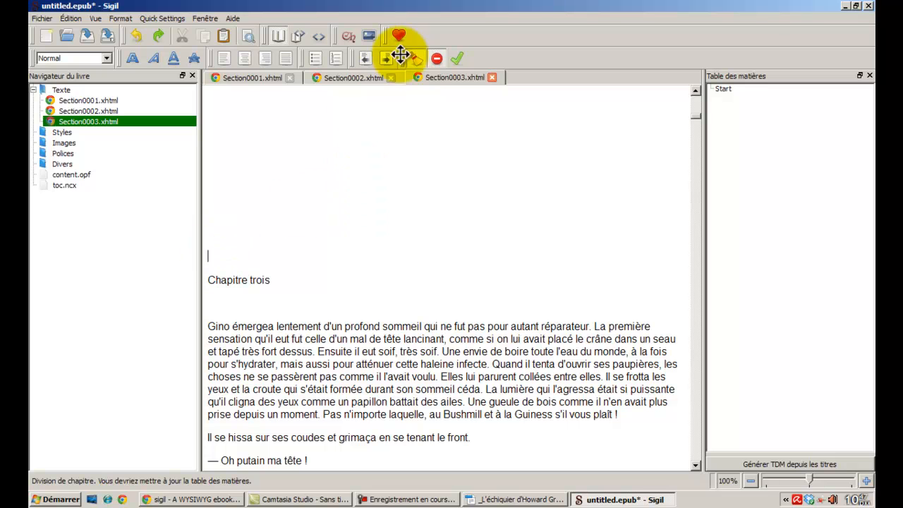
{"action": "left_click", "coordinate": [348, 36]}
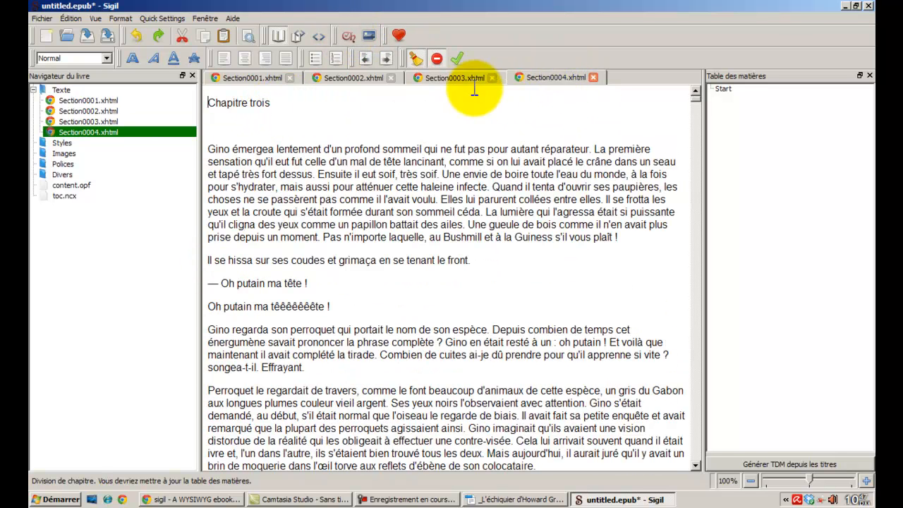
- Return to the front matter section and rename Section0001.xhtml as titre.xhtml
{"action": "left_click", "coordinate": [454, 79]}
{"action": "left_click", "coordinate": [371, 79]}
{"action": "left_click", "coordinate": [254, 74]}
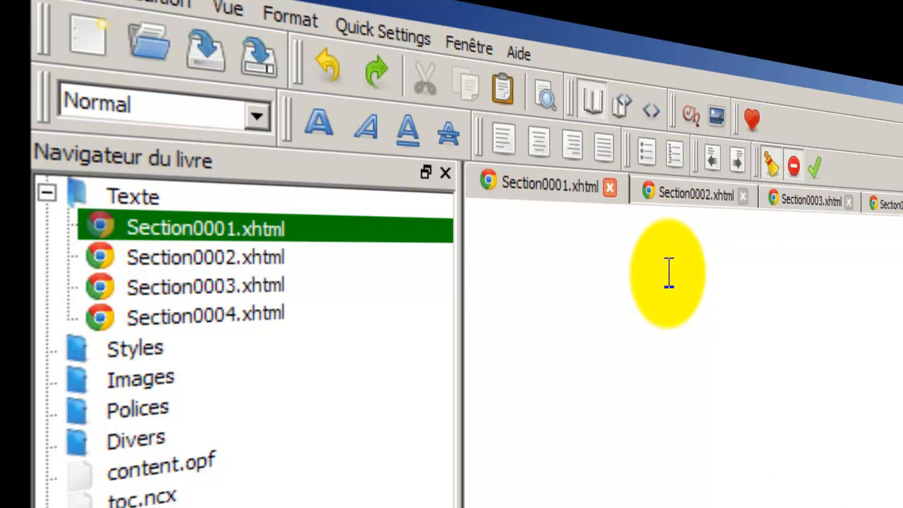
{"action": "left_click", "coordinate": [288, 234]}
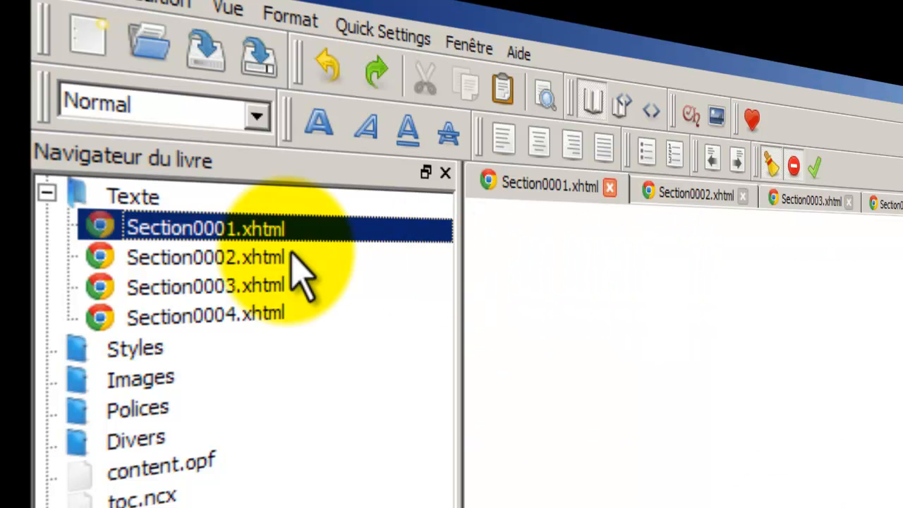
{"action": "right_click", "coordinate": [177, 223]}
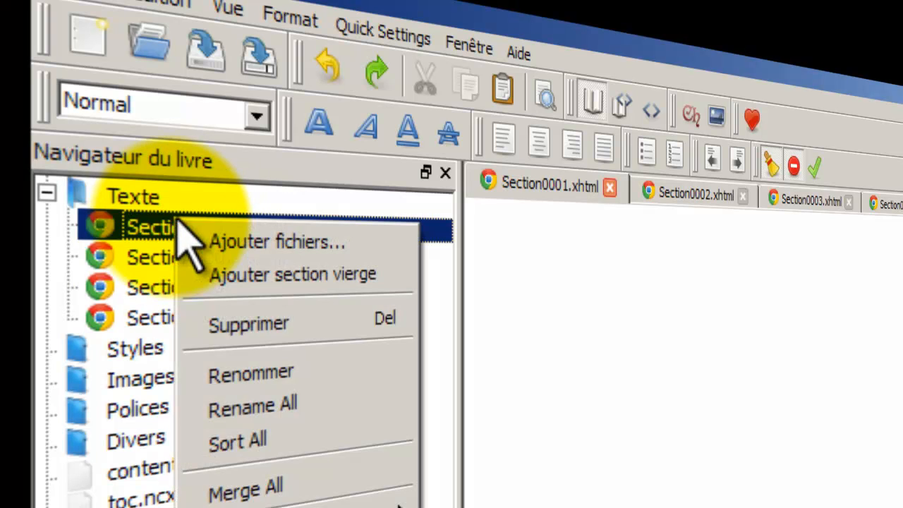
{"action": "left_click", "coordinate": [241, 374]}
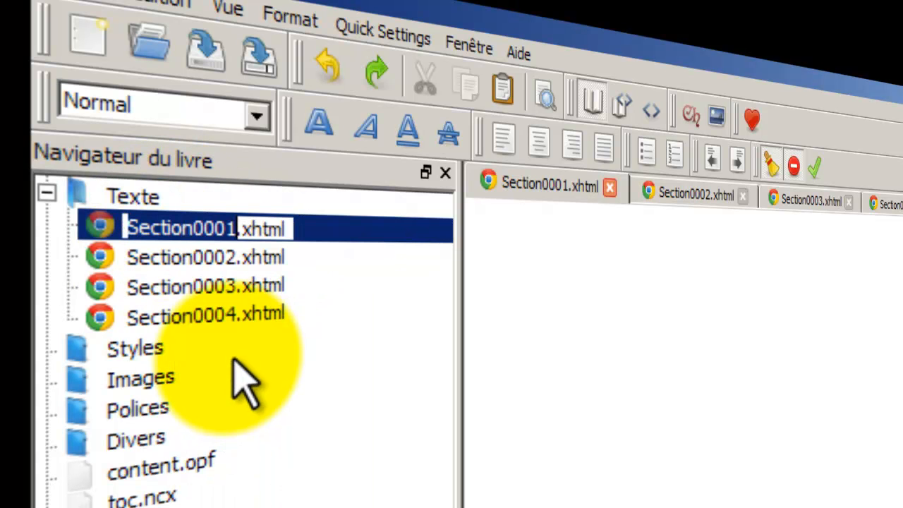
{"action": "type", "text": "titre"}
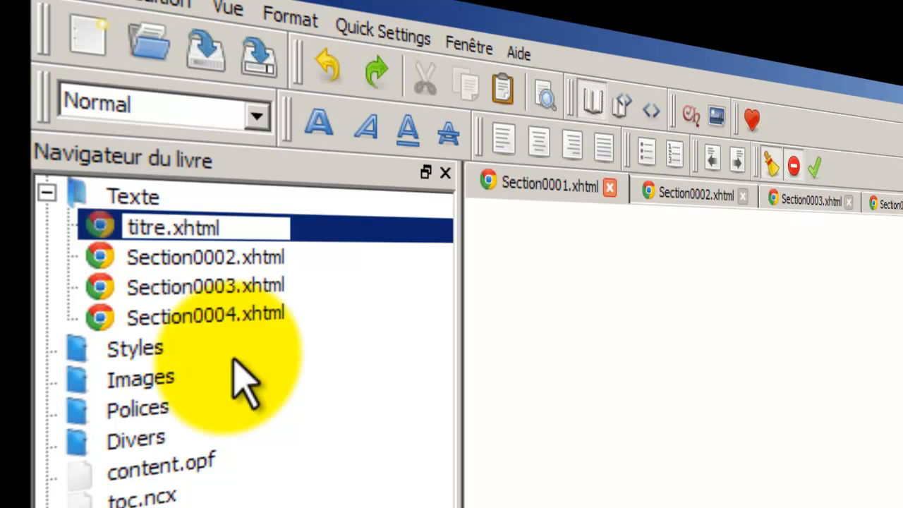
{"action": "key", "text": "Return"}
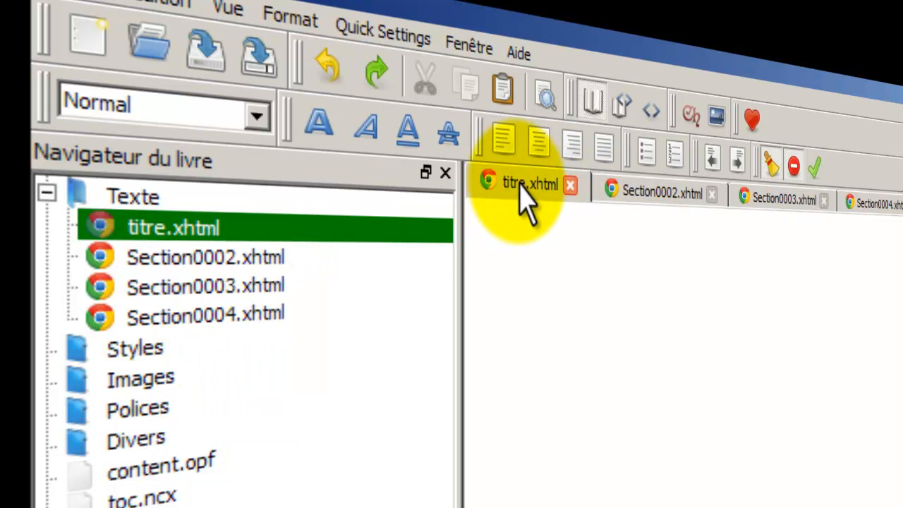
- Open the section containing the first chapter and rename Section0002.xhtml as "chapitre 1.xhtml"
{"action": "left_click", "coordinate": [629, 194]}
{"action": "right_click", "coordinate": [222, 261]}
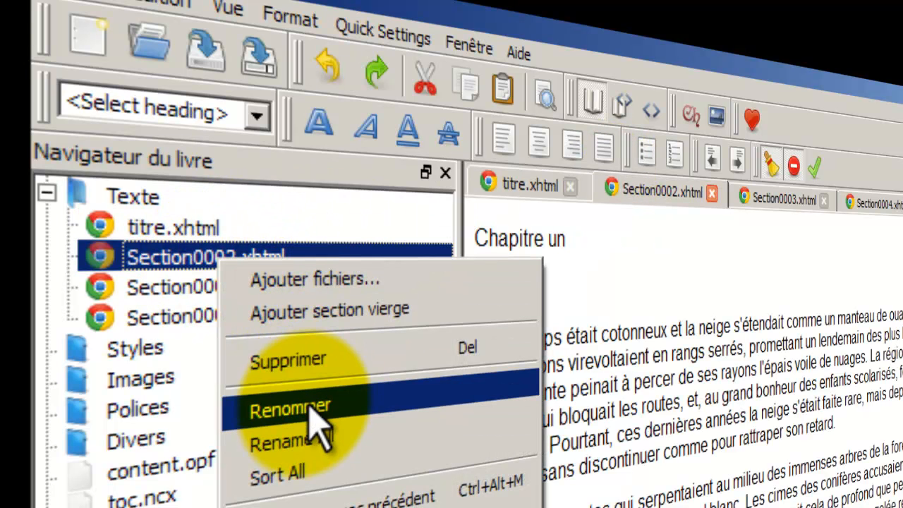
{"action": "left_click", "coordinate": [309, 403]}
{"action": "type", "text": "chapitre 1.xhtml"}
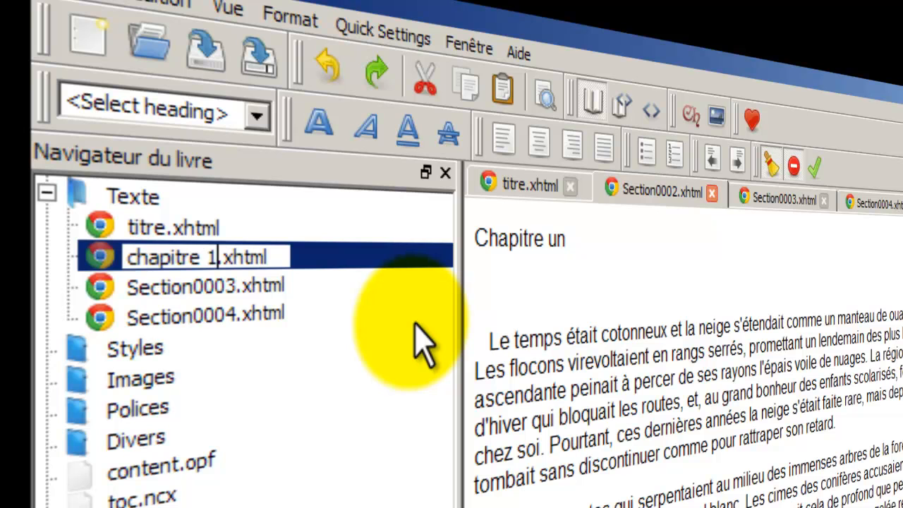
{"action": "key", "text": "Return"}
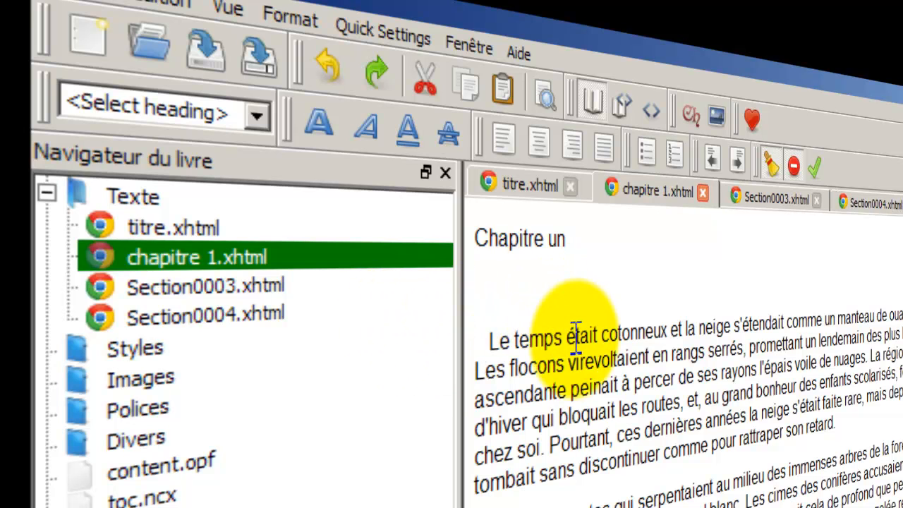
- Center the "Chapitre un" title at the start of chapitre 1.xhtml and make it bold
{"action": "scroll", "coordinate": [586, 332], "scroll_direction": "down", "scroll_amount": 5}
{"action": "scroll", "coordinate": [593, 346], "scroll_direction": "down", "scroll_amount": 13}
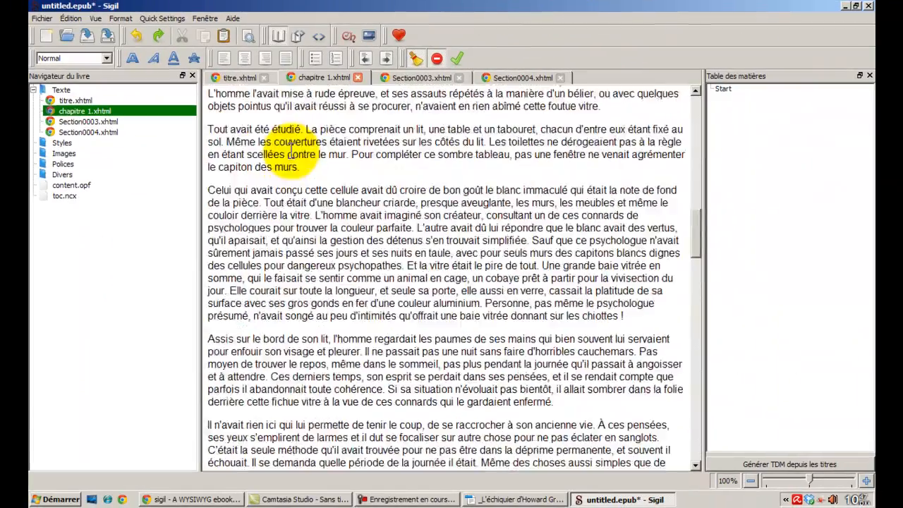
{"action": "scroll", "coordinate": [593, 346], "scroll_direction": "up", "scroll_amount": 6}
{"action": "scroll", "coordinate": [292, 134], "scroll_direction": "up", "scroll_amount": 10}
{"action": "left_click", "coordinate": [85, 111]}
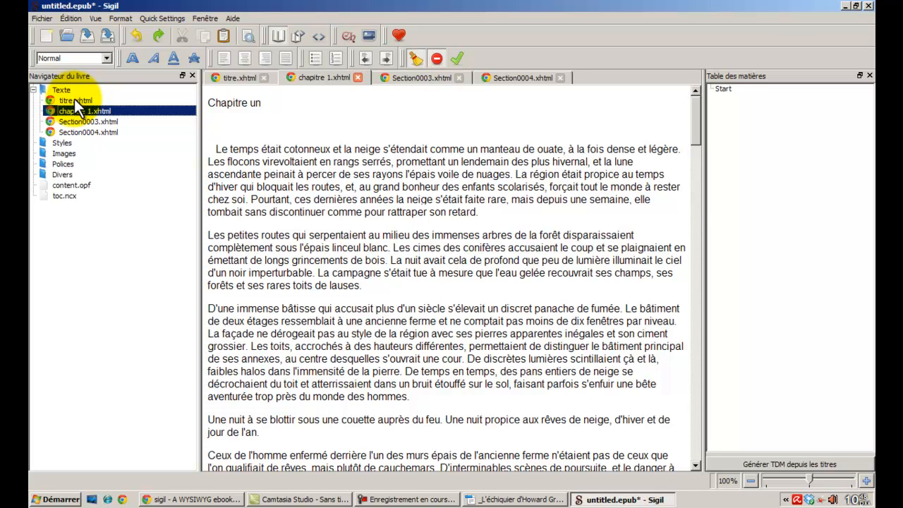
{"action": "left_click", "coordinate": [74, 99]}
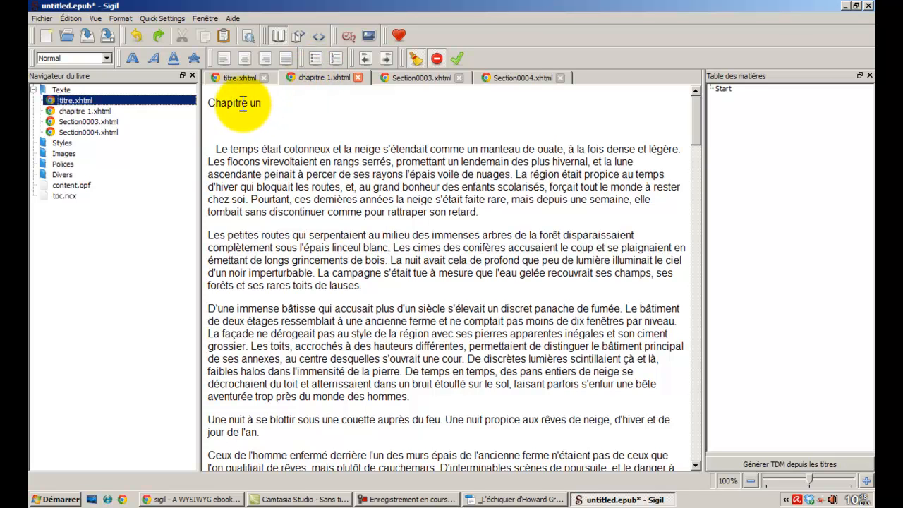
{"action": "left_click_drag", "start_coordinate": [208, 102], "coordinate": [268, 102]}
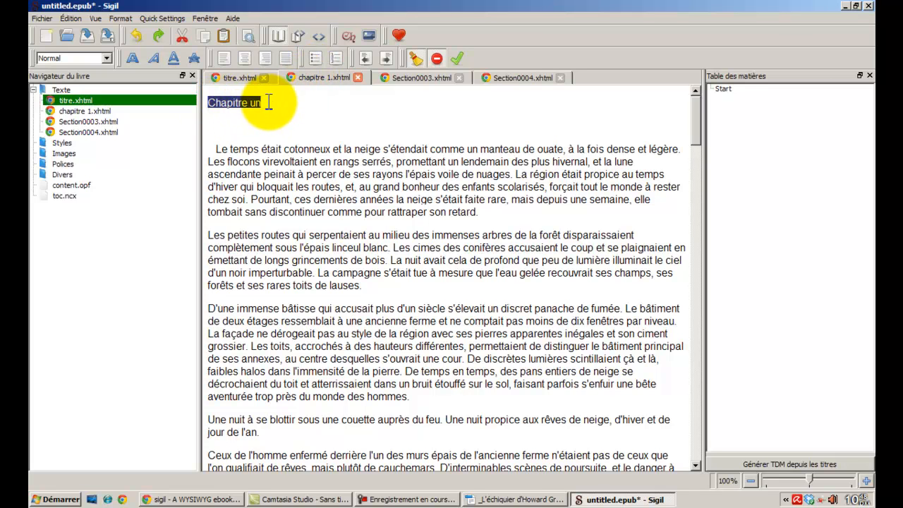
{"action": "left_click", "coordinate": [246, 58]}
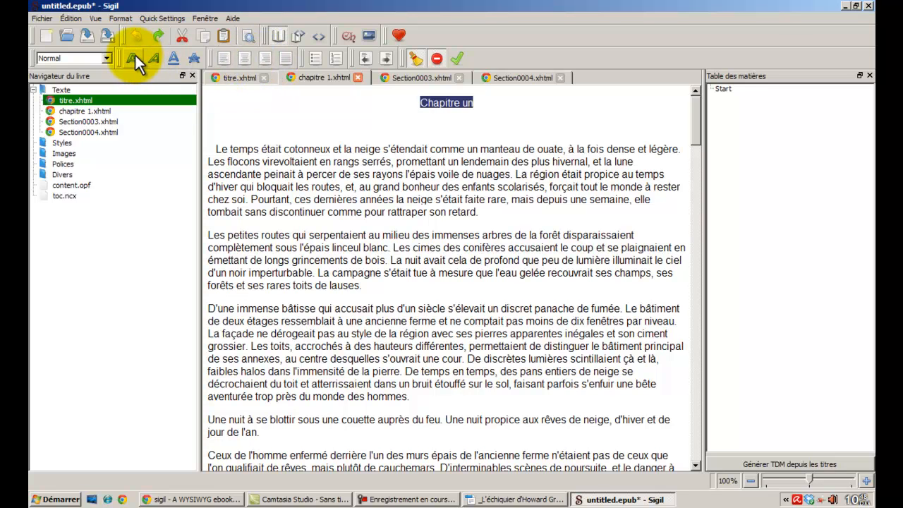
{"action": "left_click", "coordinate": [134, 57]}
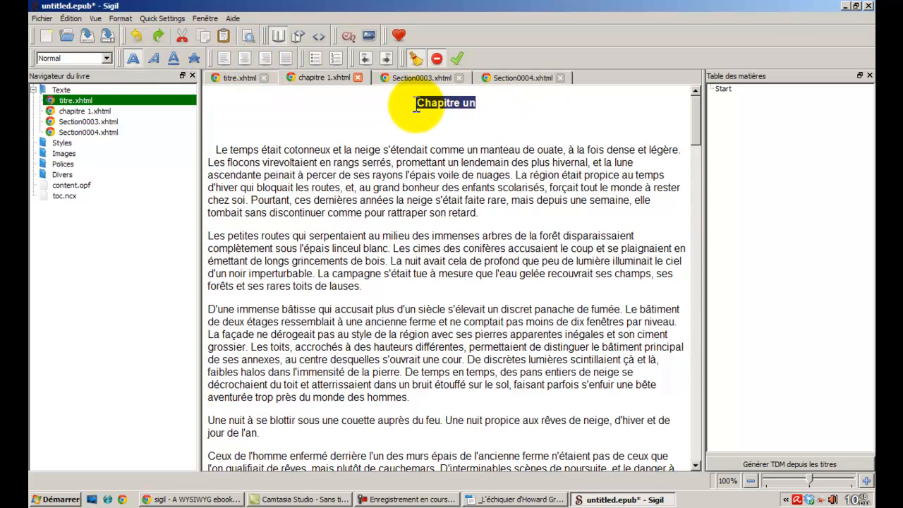
- Apply the Heading 1 style to the "Chapitre un" title in chapitre 1.xhtml
{"action": "left_click", "coordinate": [105, 58]}
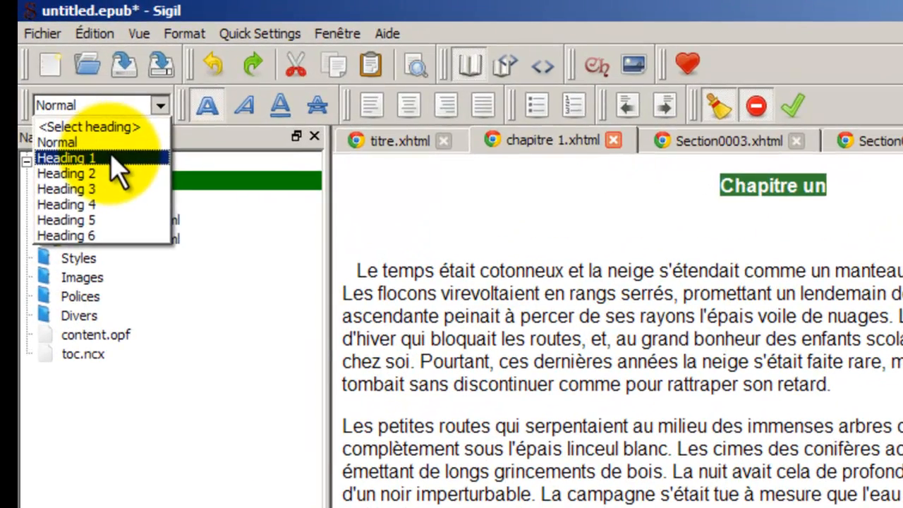
{"action": "left_click", "coordinate": [101, 132]}
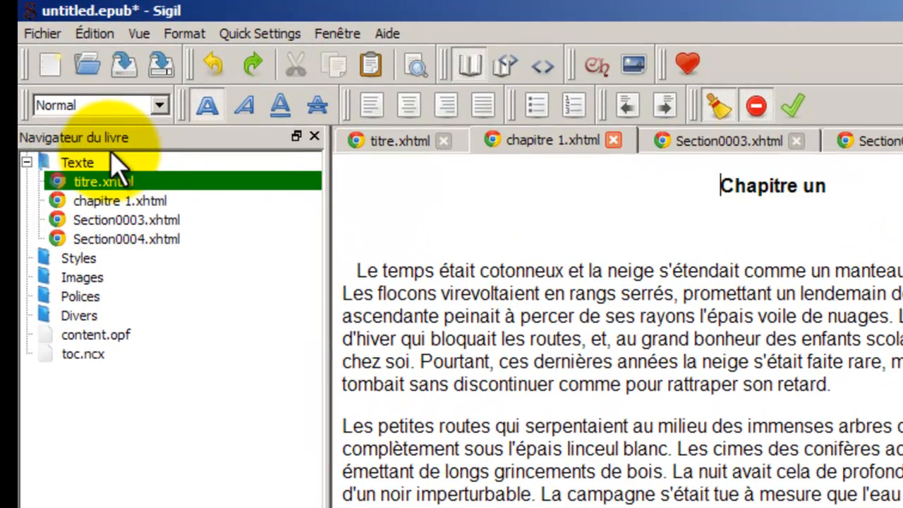
{"action": "left_click_drag", "start_coordinate": [715, 186], "coordinate": [825, 185]}
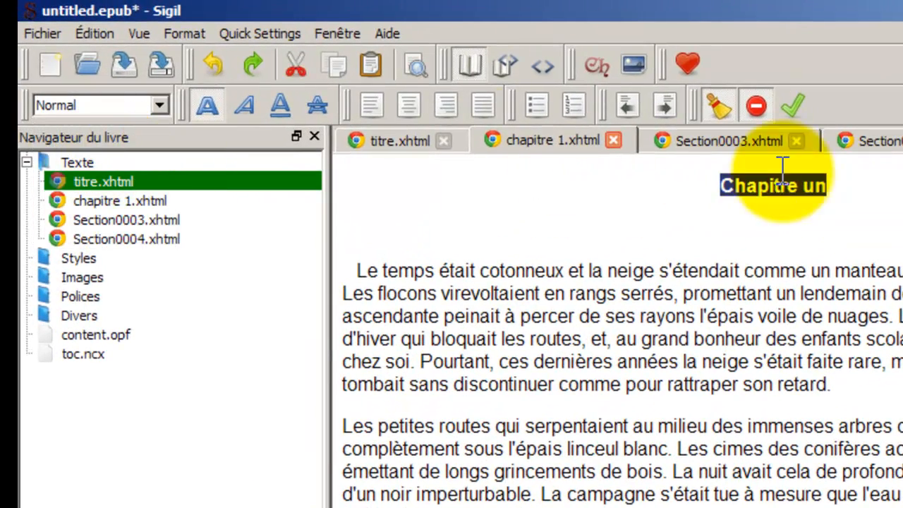
{"action": "left_click", "coordinate": [159, 105]}
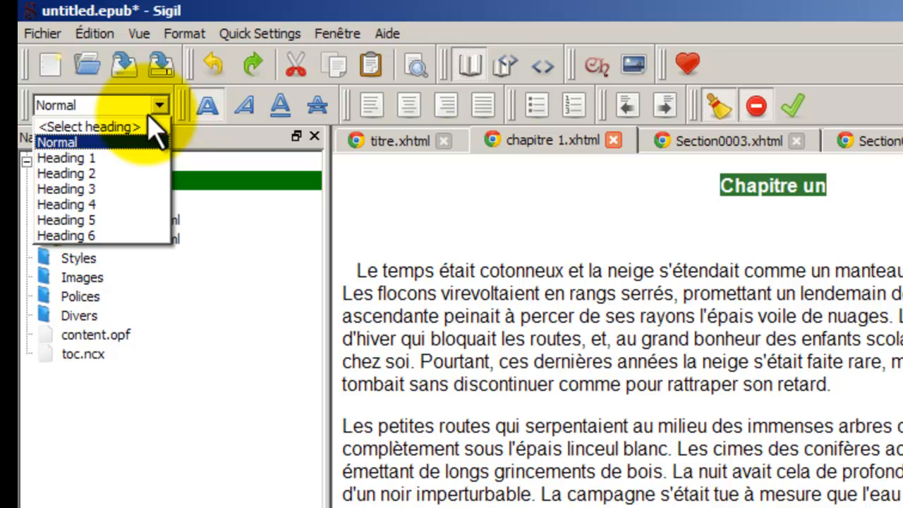
{"action": "left_click", "coordinate": [141, 159]}
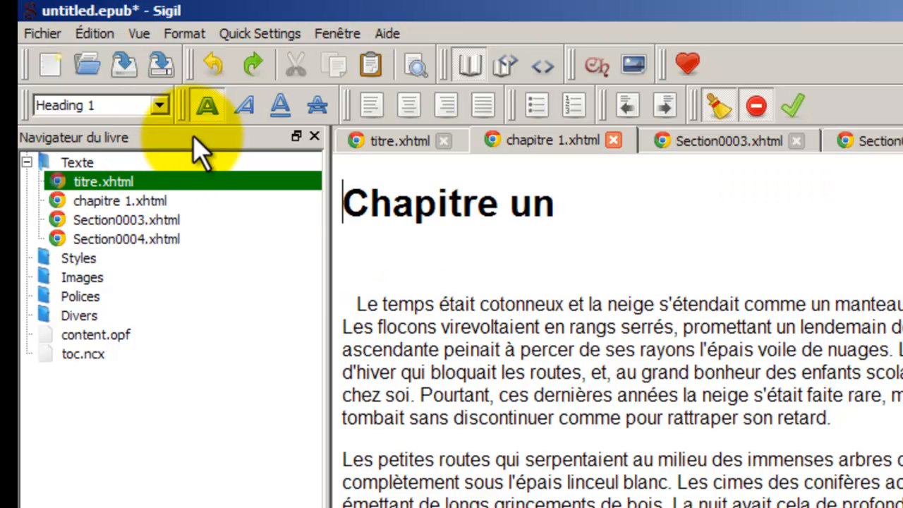
{"action": "left_click", "coordinate": [596, 201]}
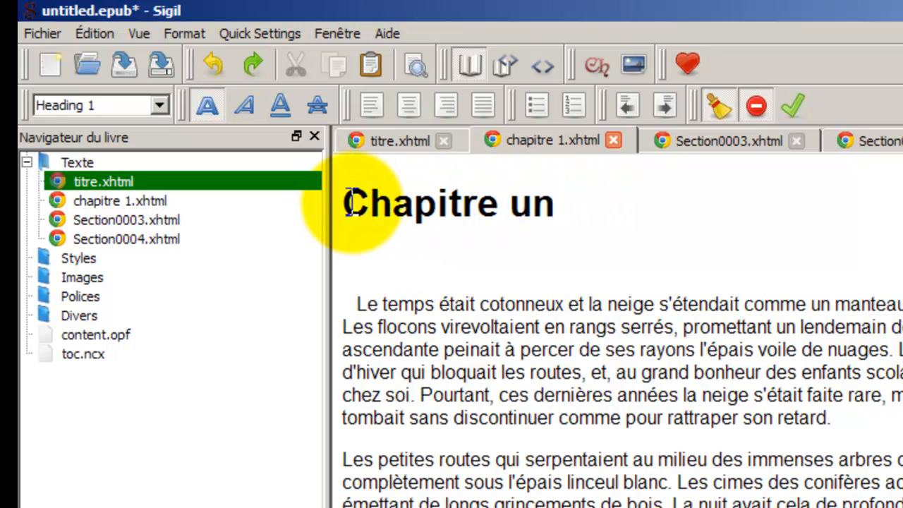
{"action": "left_click_drag", "start_coordinate": [556, 204], "coordinate": [354, 211]}
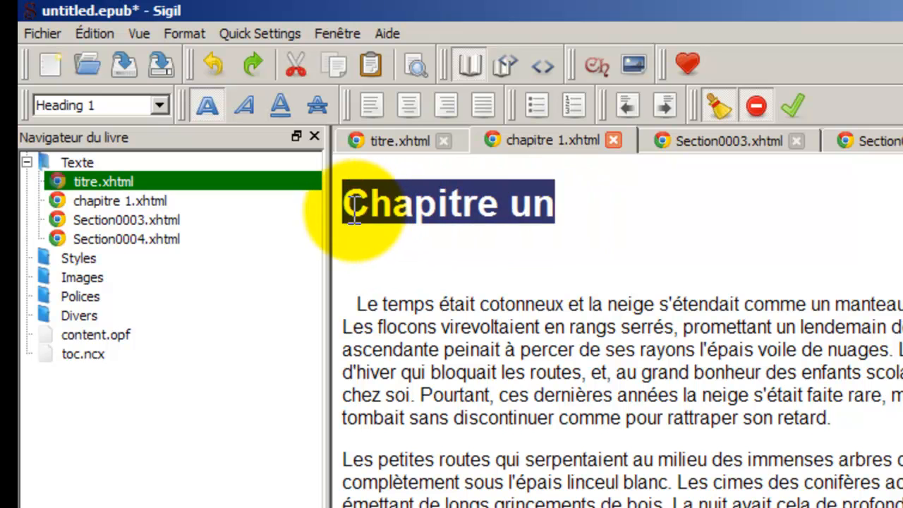
{"action": "left_click", "coordinate": [582, 211]}
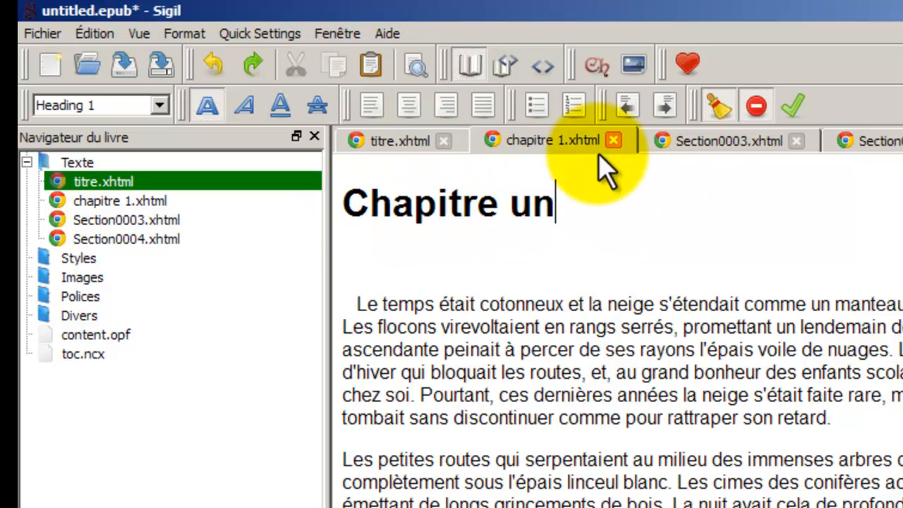
- Open Section0003.xhtml and format its "Chapitre deux" title as Heading 1
{"action": "left_click", "coordinate": [685, 145]}
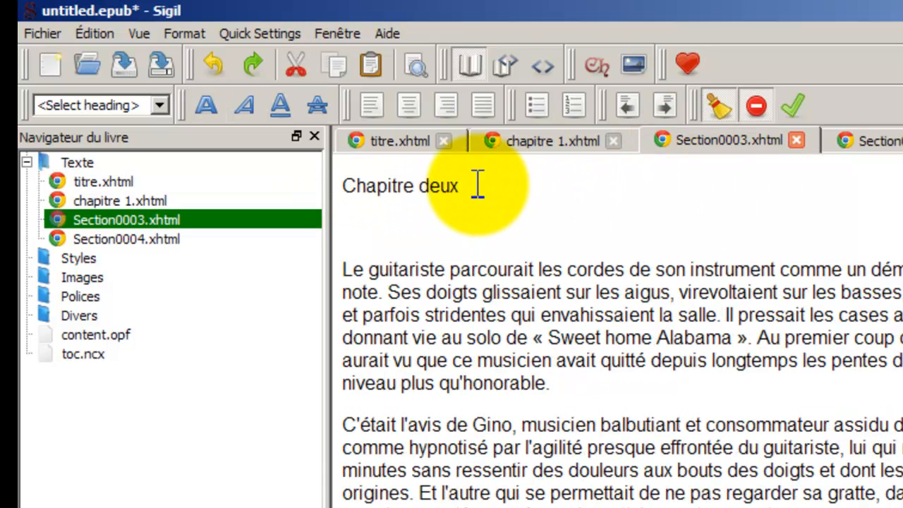
{"action": "left_click_drag", "start_coordinate": [478, 184], "coordinate": [391, 179]}
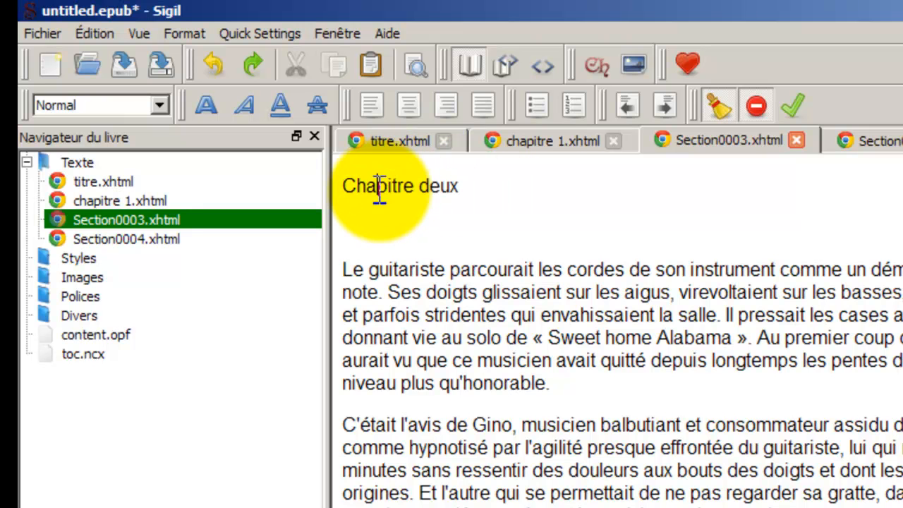
{"action": "triple_click", "coordinate": [384, 186]}
{"action": "left_click", "coordinate": [160, 106]}
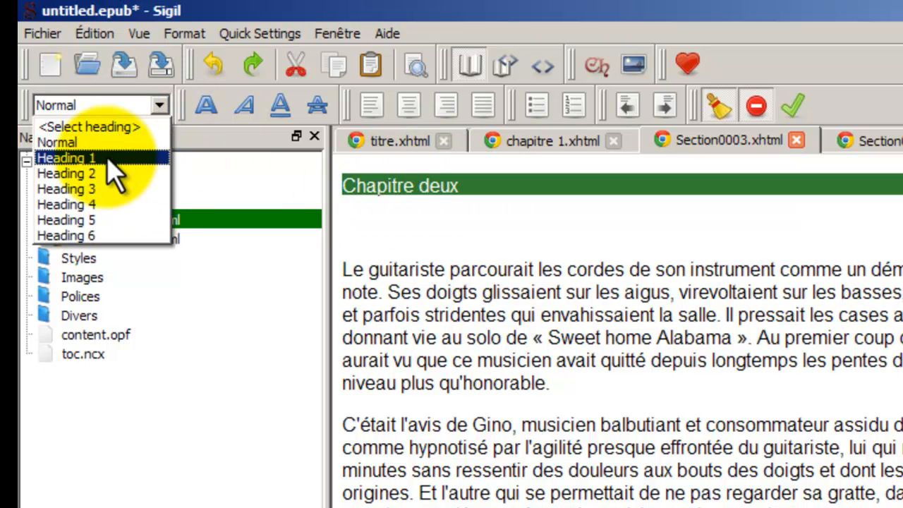
{"action": "left_click", "coordinate": [108, 156]}
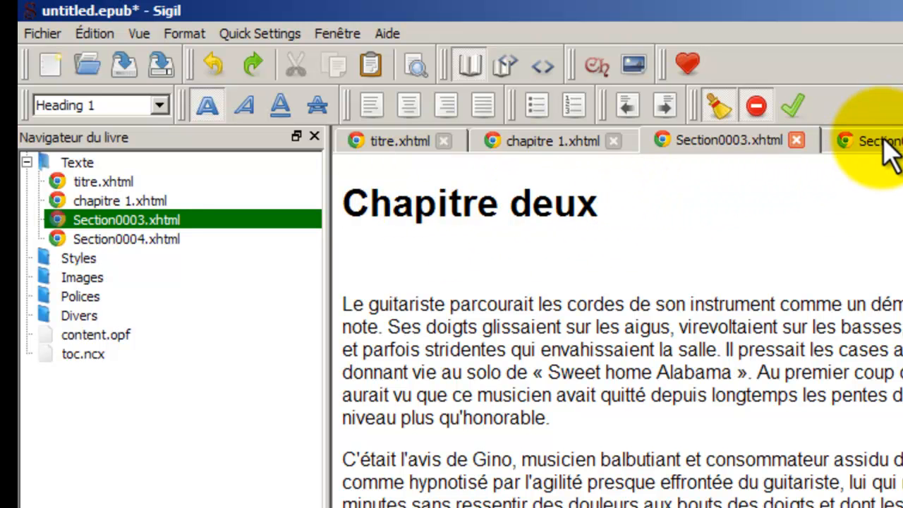
- Open Section0004.xhtml and format its "Chapitre trois" title as Heading 1
{"action": "left_click", "coordinate": [850, 140]}
{"action": "left_click", "coordinate": [364, 185]}
{"action": "triple_click", "coordinate": [363, 185]}
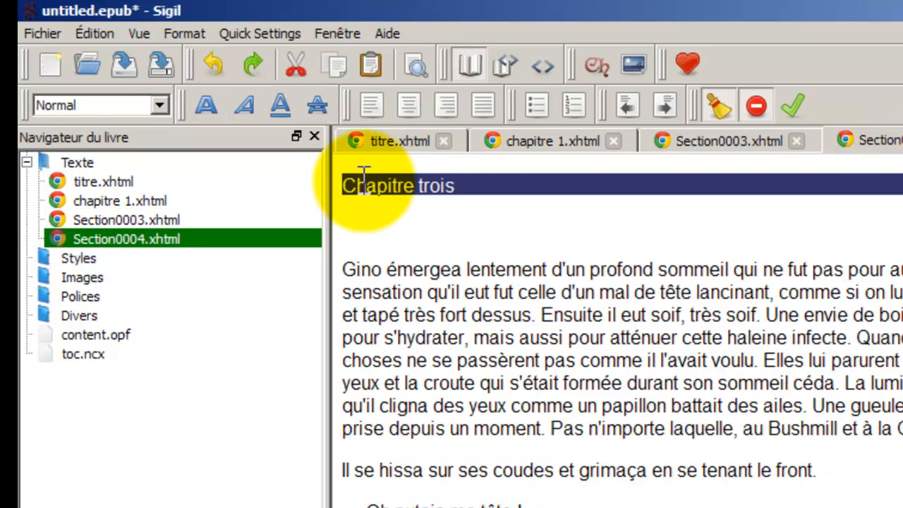
{"action": "left_click", "coordinate": [155, 105]}
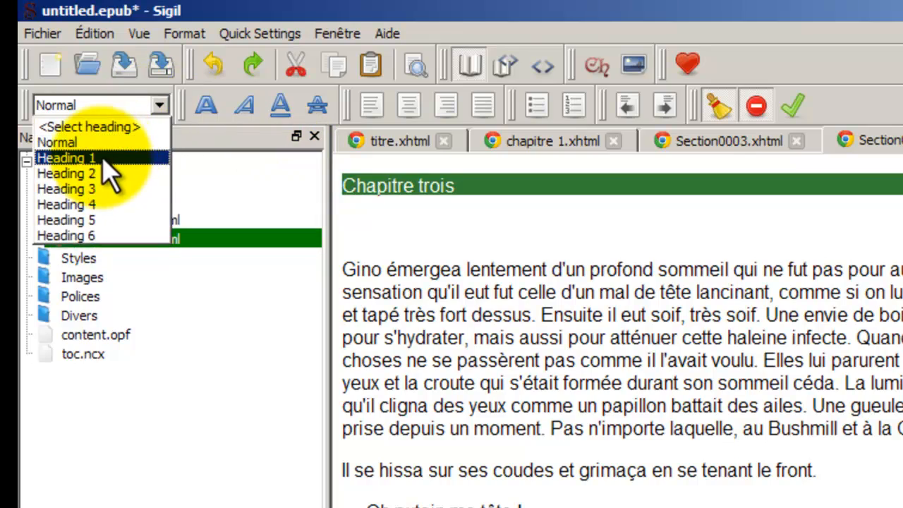
{"action": "left_click", "coordinate": [104, 161]}
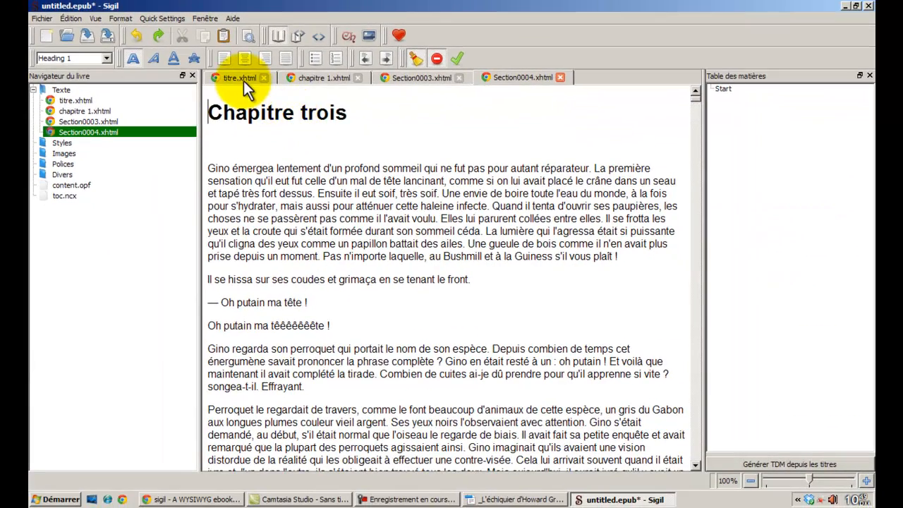
- Return to titre.xhtml and format the book title "L'échiquier d'Howard Gray" as Heading 1
{"action": "left_click", "coordinate": [243, 80]}
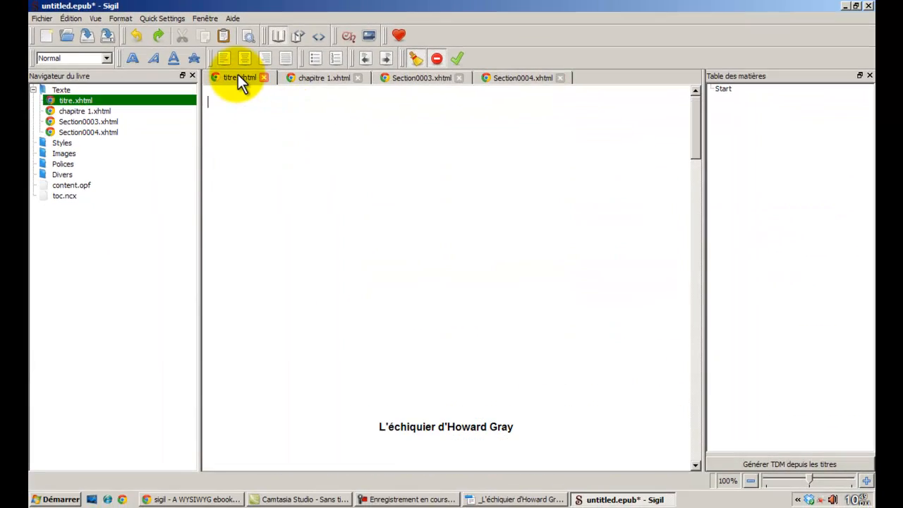
{"action": "scroll", "coordinate": [406, 176], "scroll_direction": "down", "scroll_amount": 5}
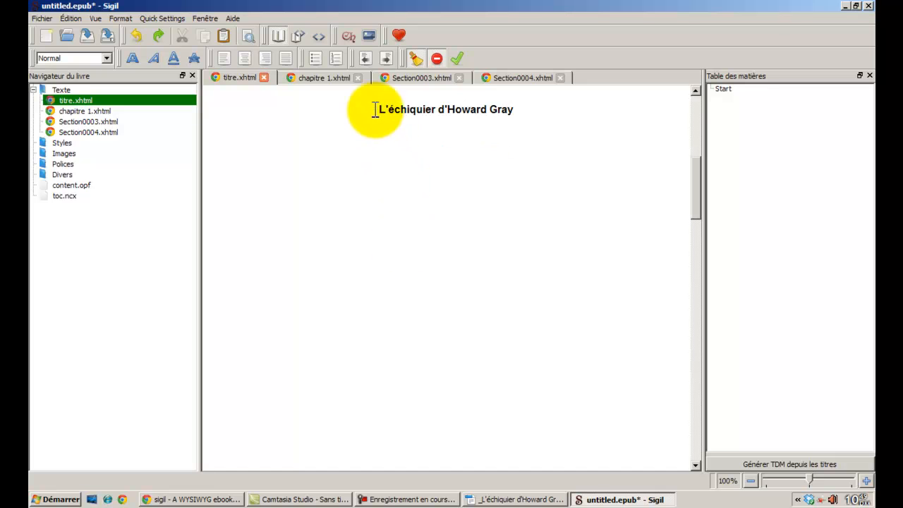
{"action": "left_click_drag", "start_coordinate": [374, 109], "coordinate": [514, 110]}
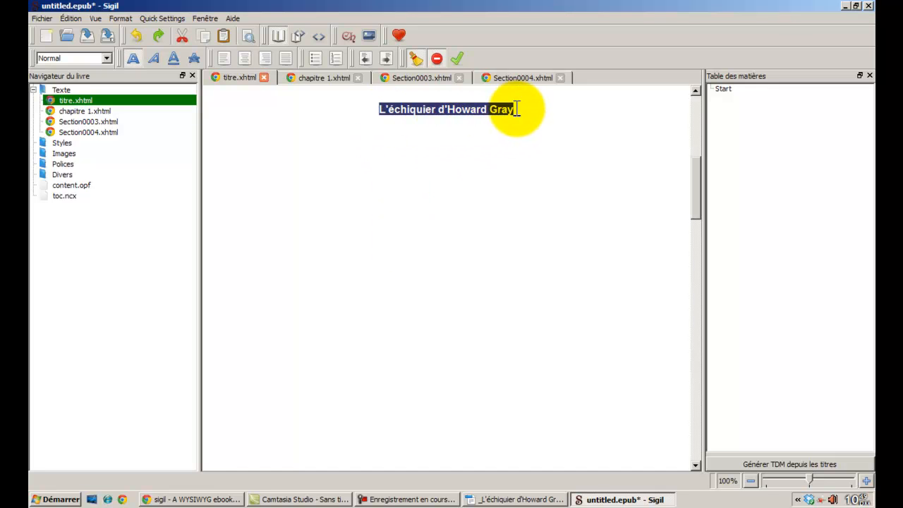
{"action": "left_click", "coordinate": [104, 57]}
{"action": "left_click", "coordinate": [78, 87]}
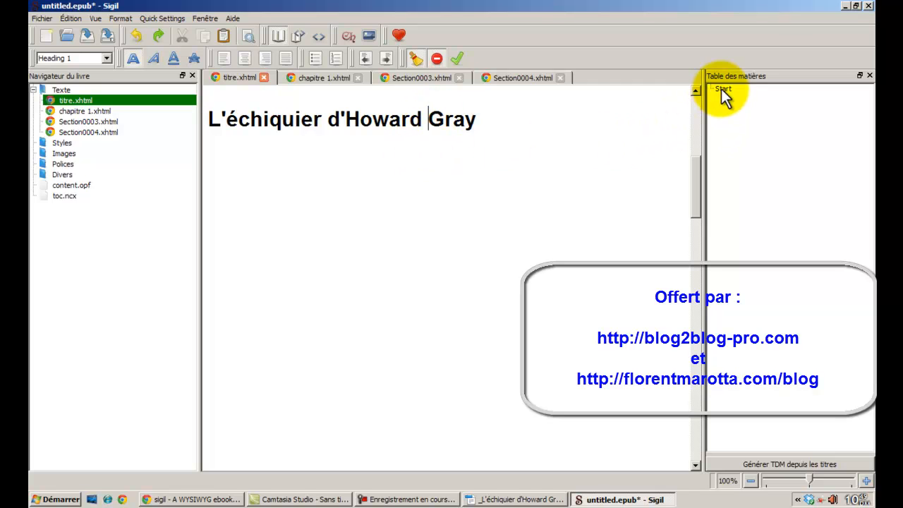
- Rename Section0003.xhtml as "chapitre 2.xhtml"
{"action": "left_click", "coordinate": [86, 111]}
{"action": "left_click", "coordinate": [87, 122]}
{"action": "right_click", "coordinate": [85, 123]}
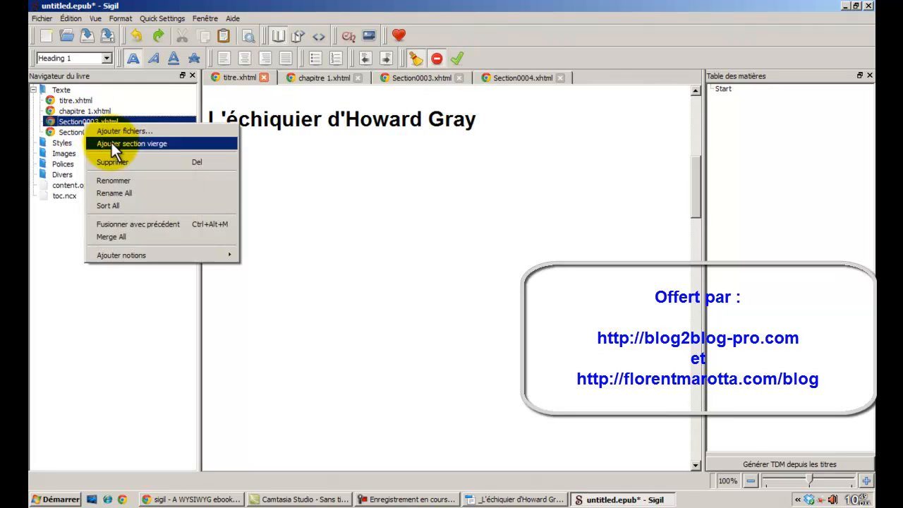
{"action": "left_click", "coordinate": [113, 173]}
{"action": "type", "text": "chapitre 2.xhtml"}
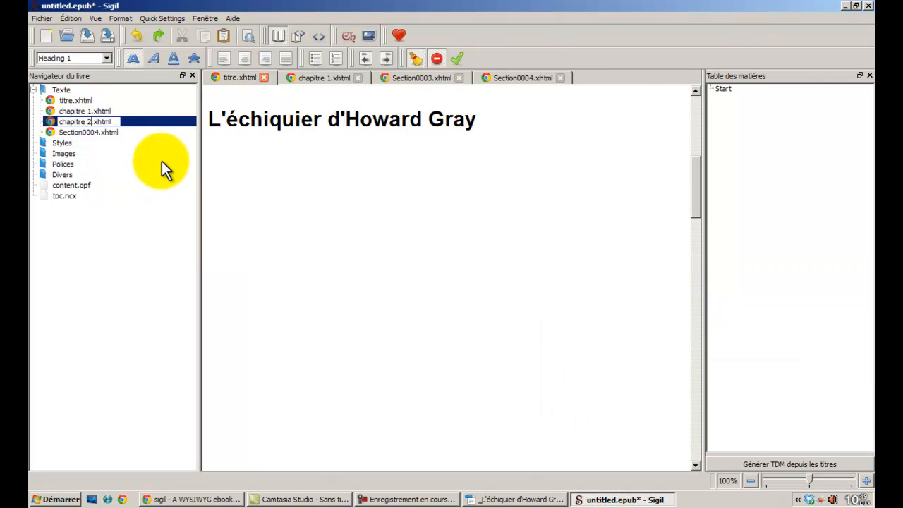
{"action": "key", "text": "Return"}
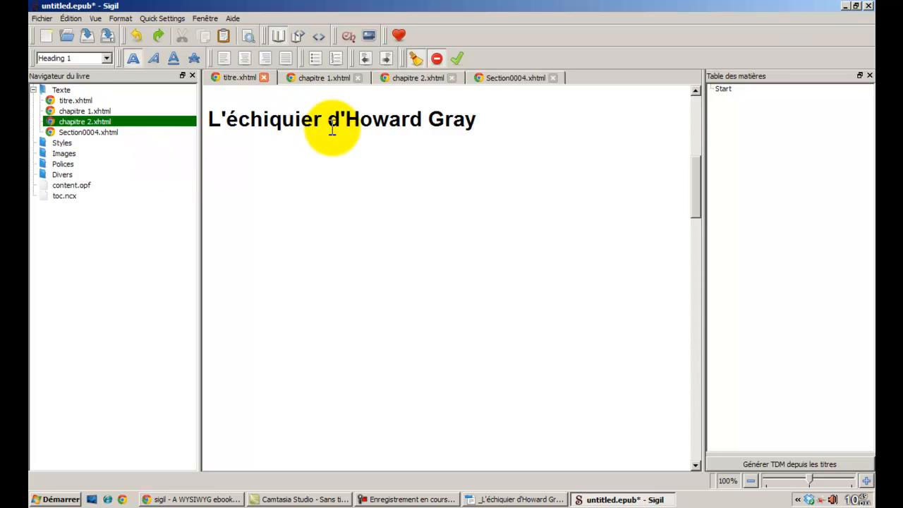
{"action": "key", "text": "Return"}
{"action": "key", "text": "Return"}
{"action": "key", "text": "Return"}
{"action": "key", "text": "Return"}
{"action": "key", "text": "Return"}
{"action": "key", "text": "Return"}
{"action": "key", "text": "Return"}
{"action": "key", "text": "Return"}
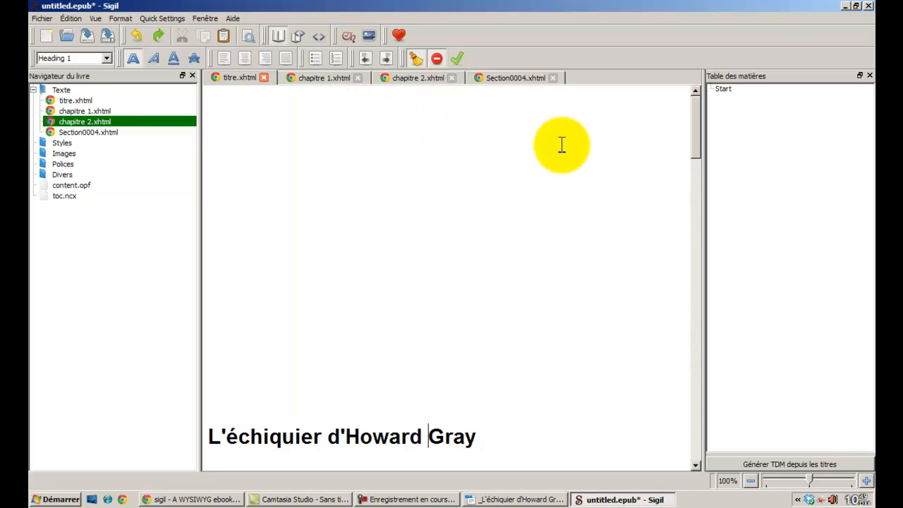
- Generate the table of contents from the headings, including the book title and all three chapter titles
{"action": "left_click", "coordinate": [769, 463]}
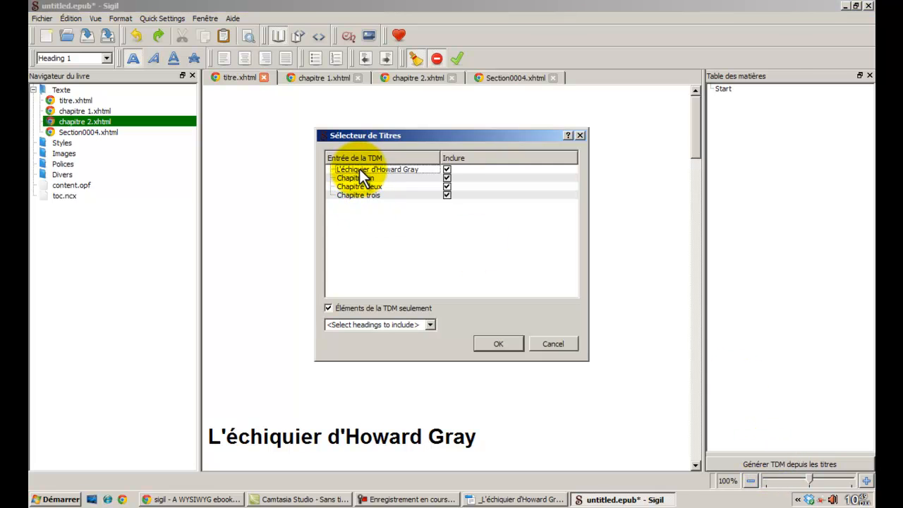
{"action": "left_click", "coordinate": [505, 341]}
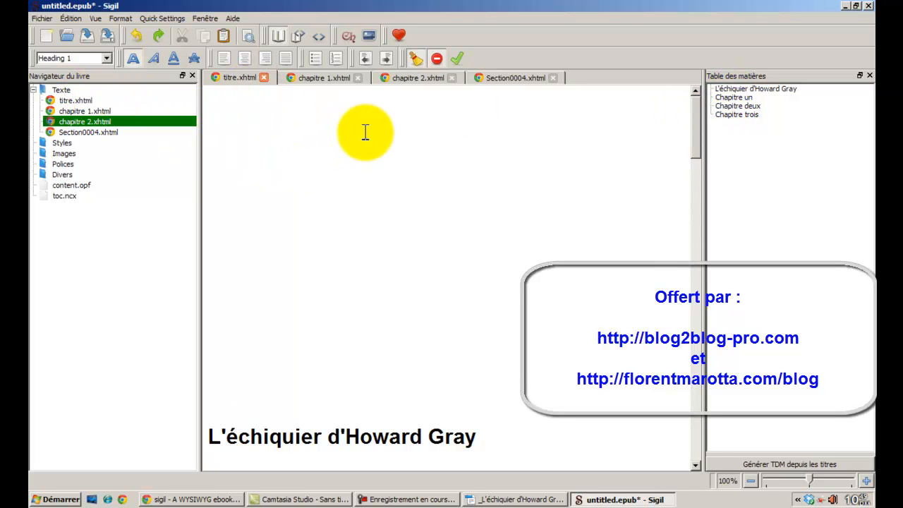
- Open chapitre 1.xhtml and look through the layout of its paragraphs
{"action": "scroll", "coordinate": [366, 132], "scroll_direction": "down", "scroll_amount": 5}
{"action": "left_click", "coordinate": [310, 82]}
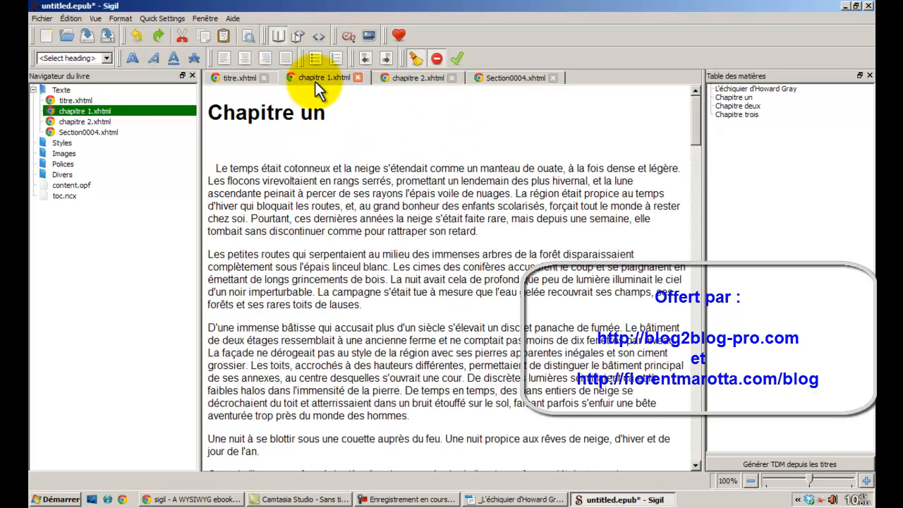
{"action": "scroll", "coordinate": [289, 117], "scroll_direction": "down", "scroll_amount": 1}
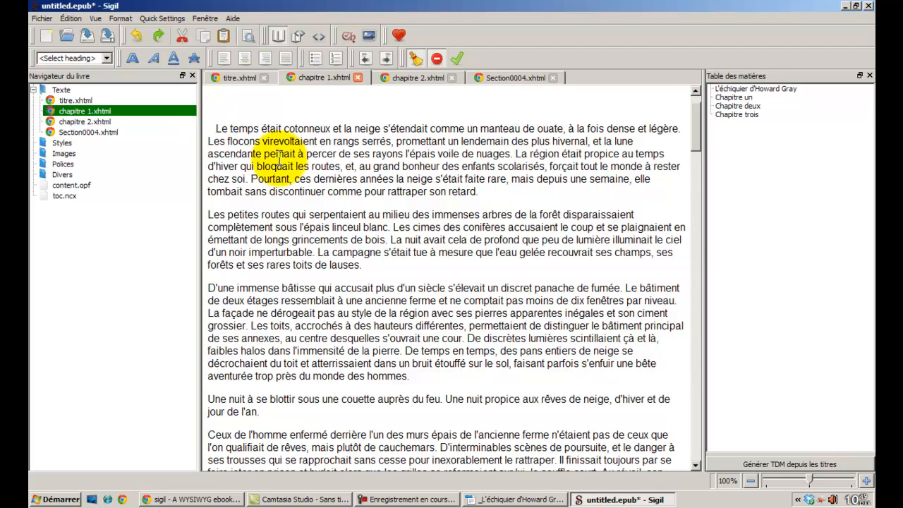
{"action": "scroll", "coordinate": [261, 173], "scroll_direction": "down", "scroll_amount": 5}
{"action": "scroll", "coordinate": [266, 176], "scroll_direction": "down", "scroll_amount": 3}
{"action": "scroll", "coordinate": [258, 177], "scroll_direction": "up", "scroll_amount": 9}
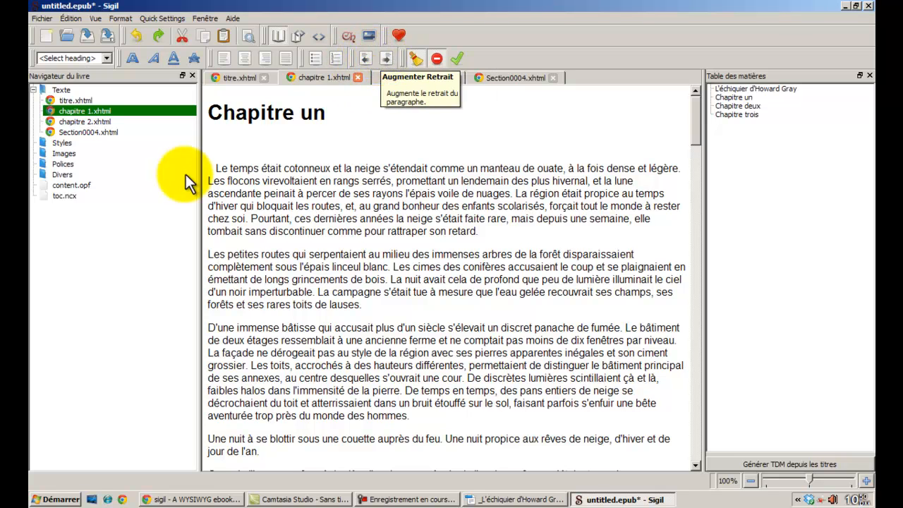
- Try increasing the indent of the opening paragraph of chapter one, and decrease it again
{"action": "left_click_drag", "start_coordinate": [215, 168], "coordinate": [479, 231]}
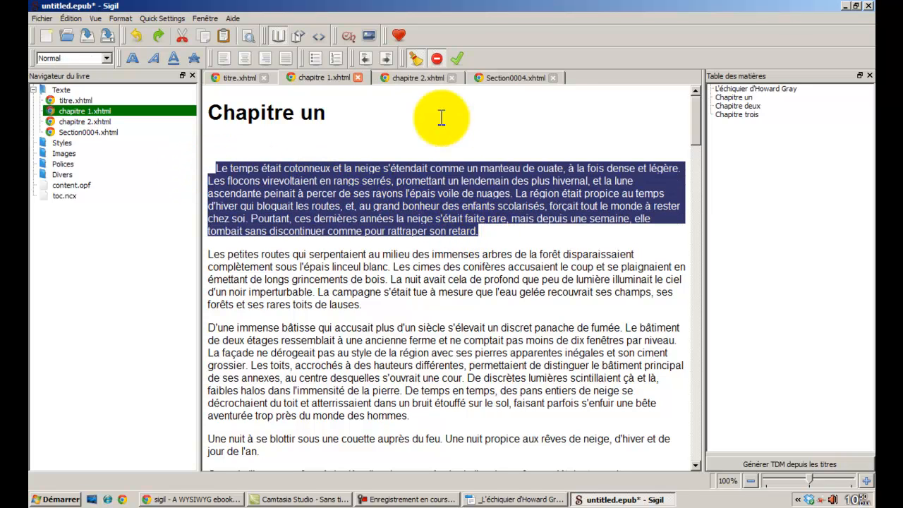
{"action": "left_click", "coordinate": [385, 59]}
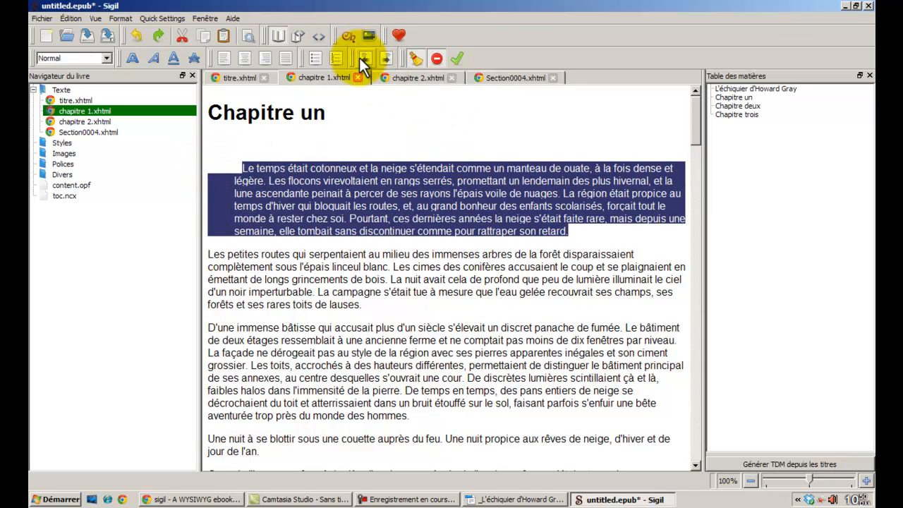
{"action": "left_click", "coordinate": [361, 58]}
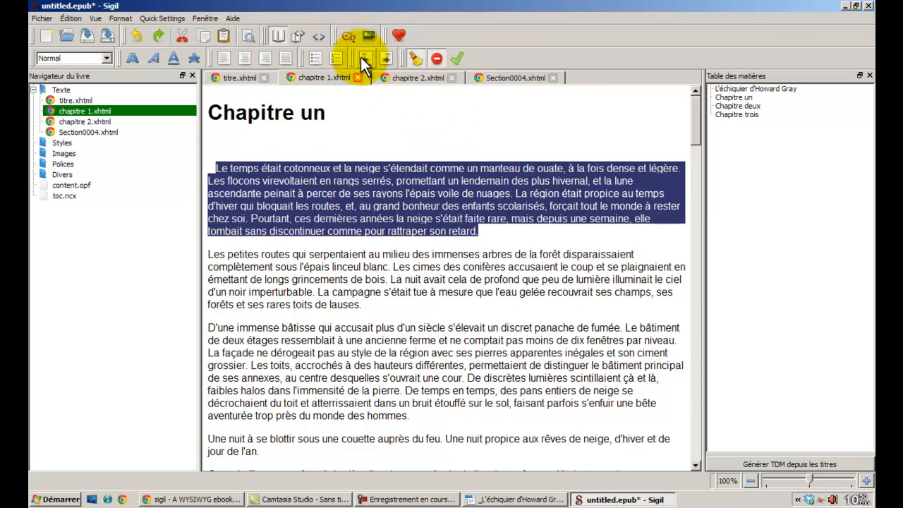
{"action": "left_click", "coordinate": [483, 235]}
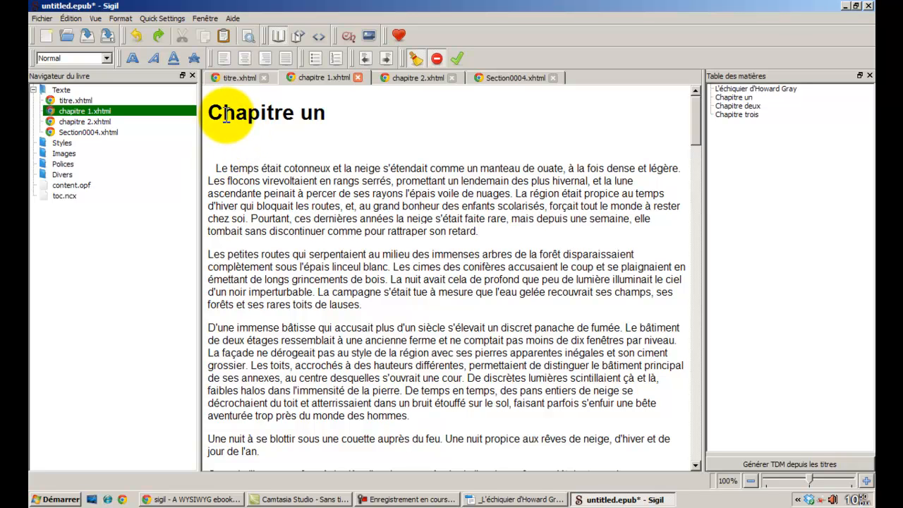
- Add a blank section directly after titre.xhtml in the book's text files
{"action": "left_click", "coordinate": [72, 100]}
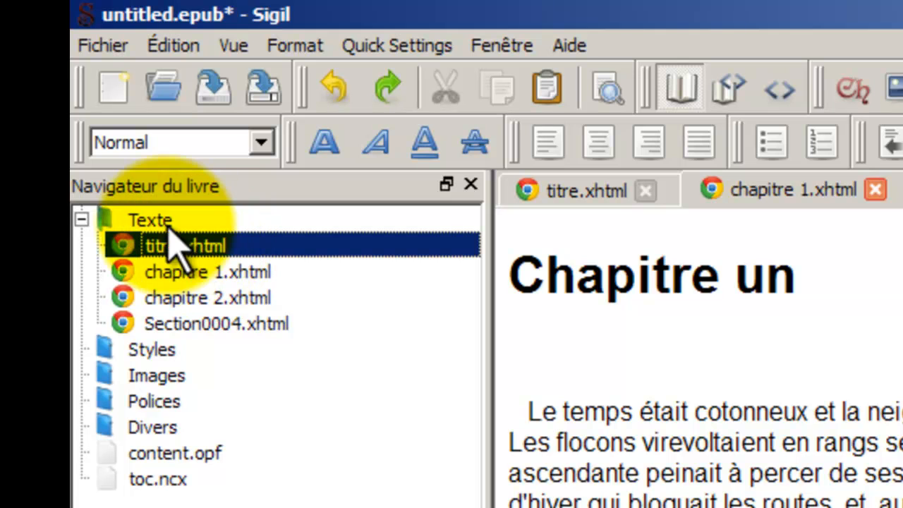
{"action": "right_click", "coordinate": [166, 242]}
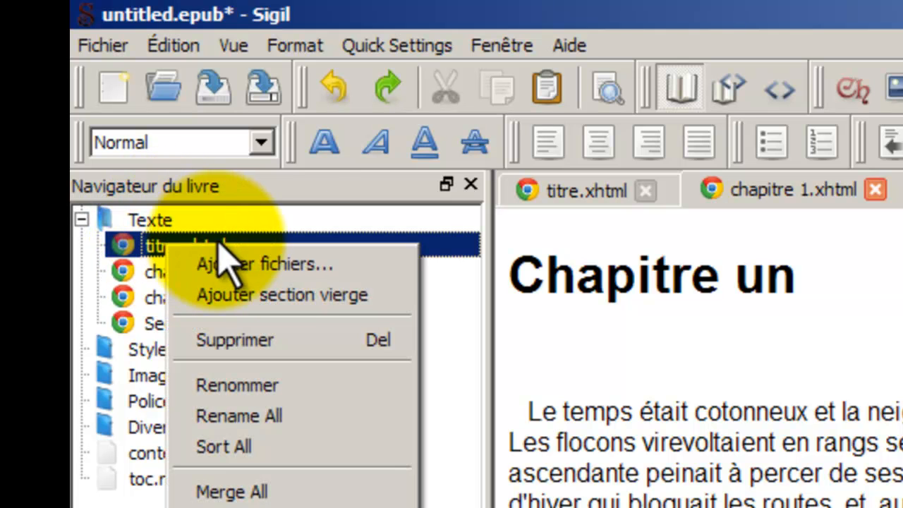
{"action": "left_click", "coordinate": [303, 292]}
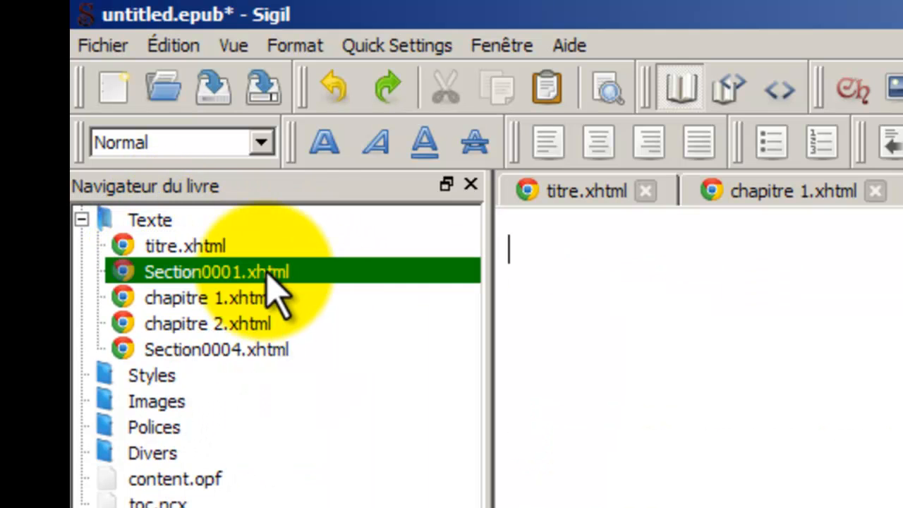
- Move the blank section Section0001.xhtml above titre.xhtml so that it comes first among the text files
{"action": "right_click", "coordinate": [194, 244]}
{"action": "left_click", "coordinate": [550, 278]}
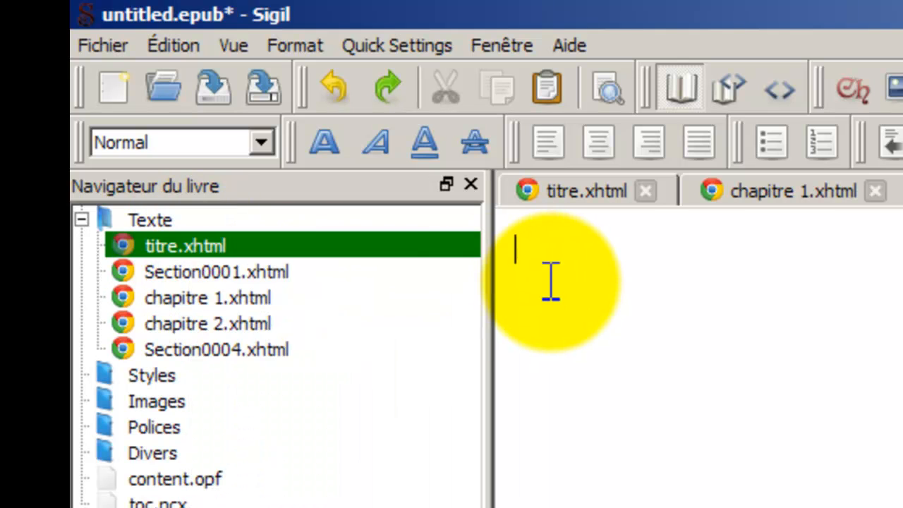
{"action": "left_click", "coordinate": [255, 271]}
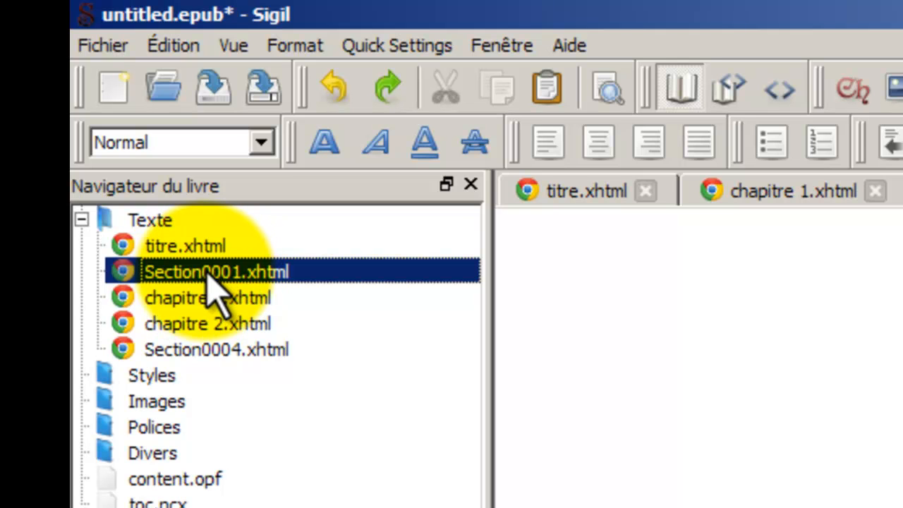
{"action": "left_click_drag", "start_coordinate": [208, 273], "coordinate": [212, 240]}
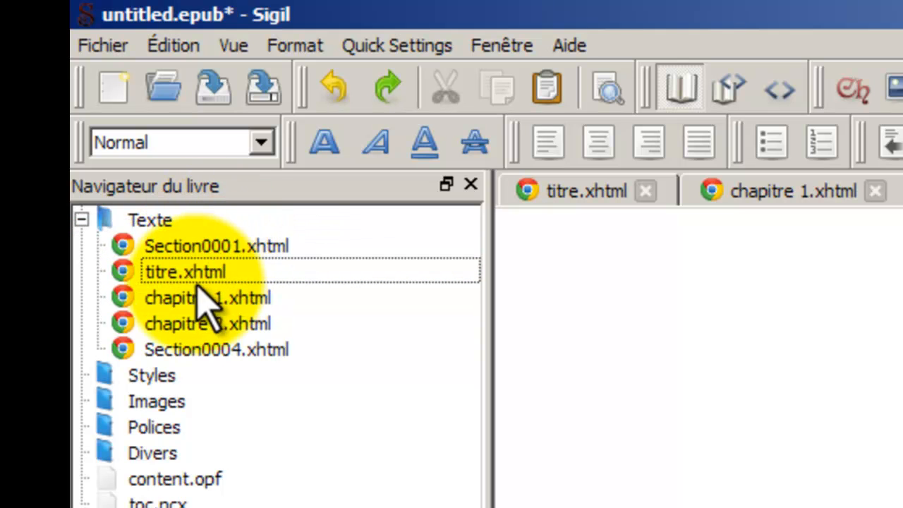
- Rename the blank section at the start of the text files as couverture.xhtml
{"action": "left_click", "coordinate": [197, 244]}
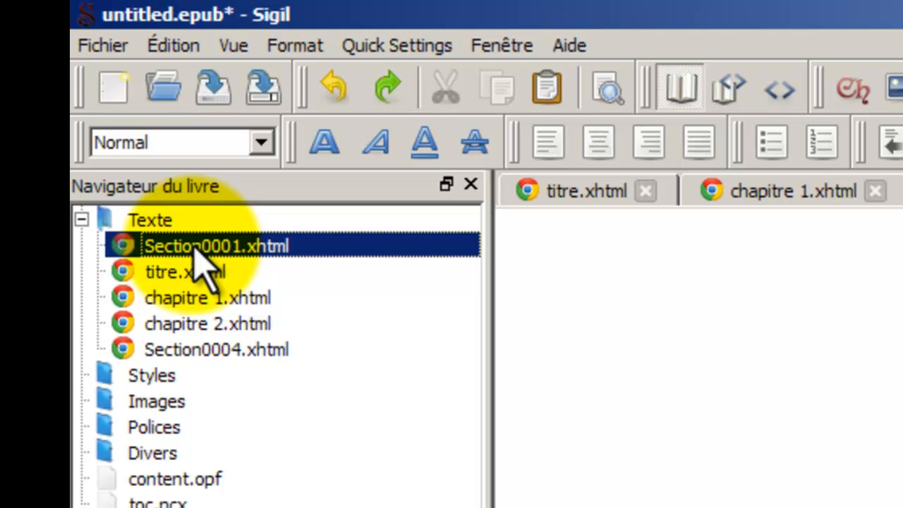
{"action": "right_click", "coordinate": [195, 247]}
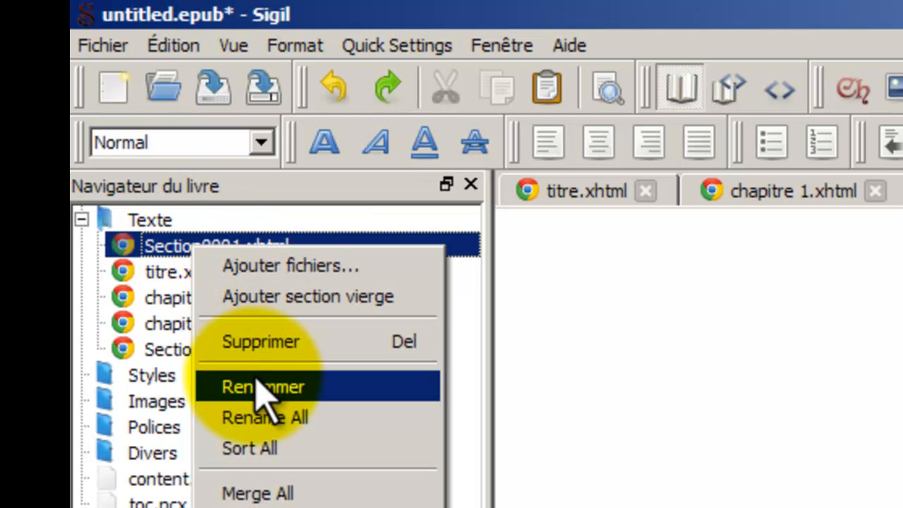
{"action": "left_click", "coordinate": [258, 379]}
{"action": "type", "text": "couverture.xhtml"}
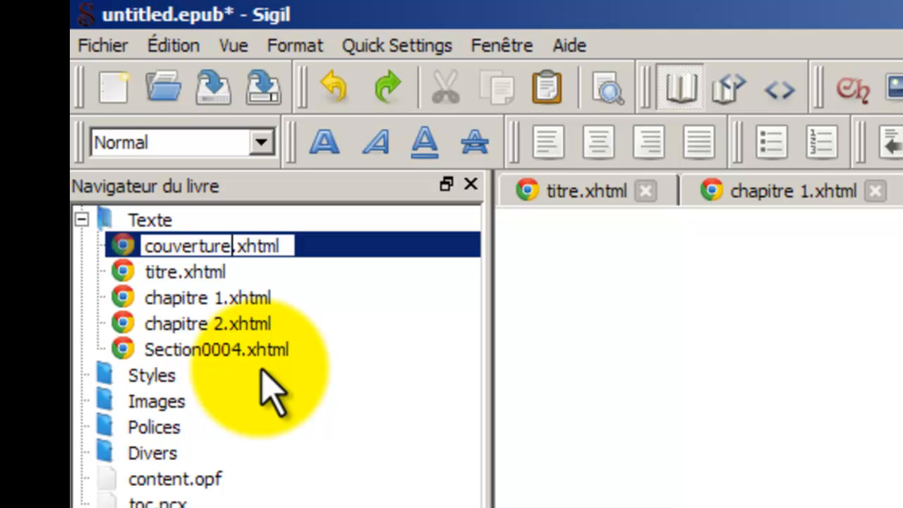
{"action": "key", "text": "Return"}
{"action": "left_click", "coordinate": [685, 286]}
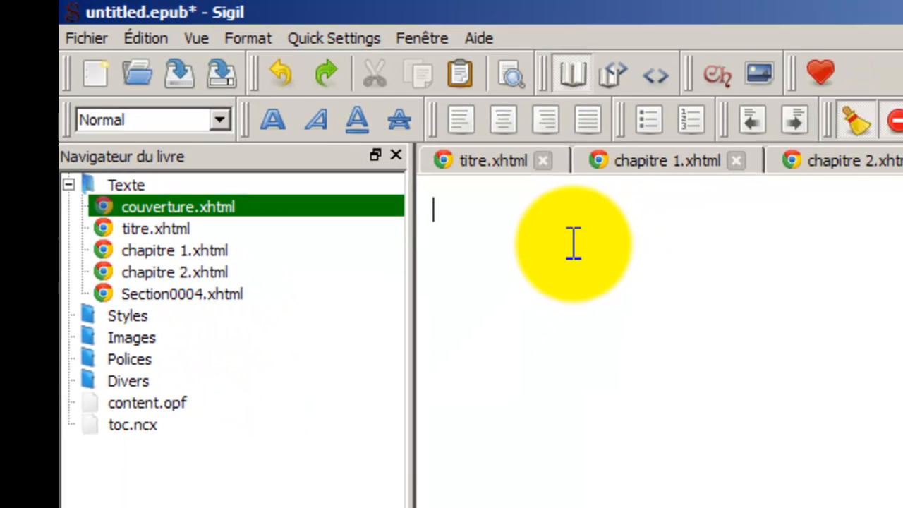
{"action": "right_click", "coordinate": [573, 245]}
{"action": "left_click", "coordinate": [511, 267]}
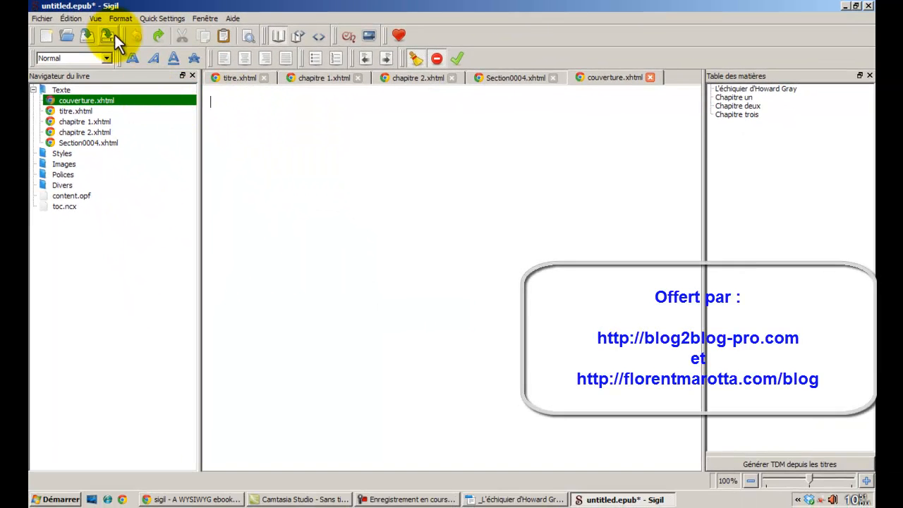
{"action": "left_click", "coordinate": [66, 20]}
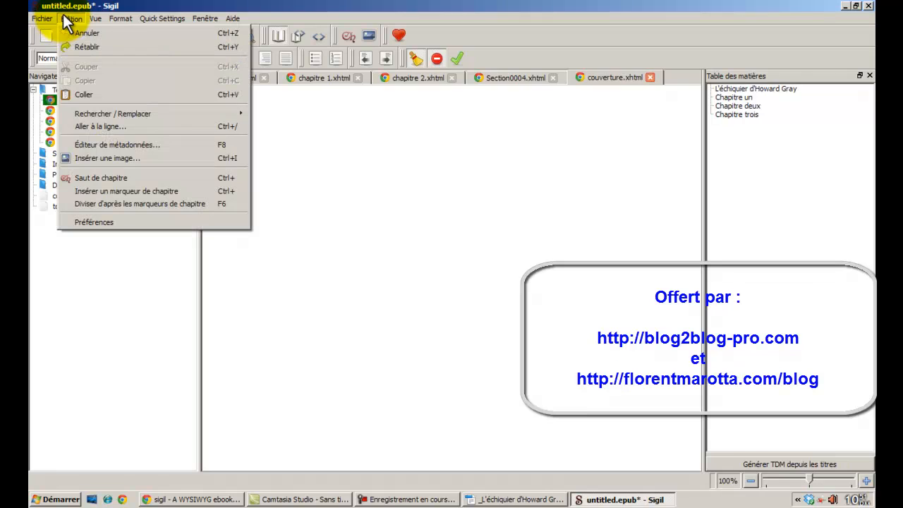
{"action": "left_click", "coordinate": [312, 161]}
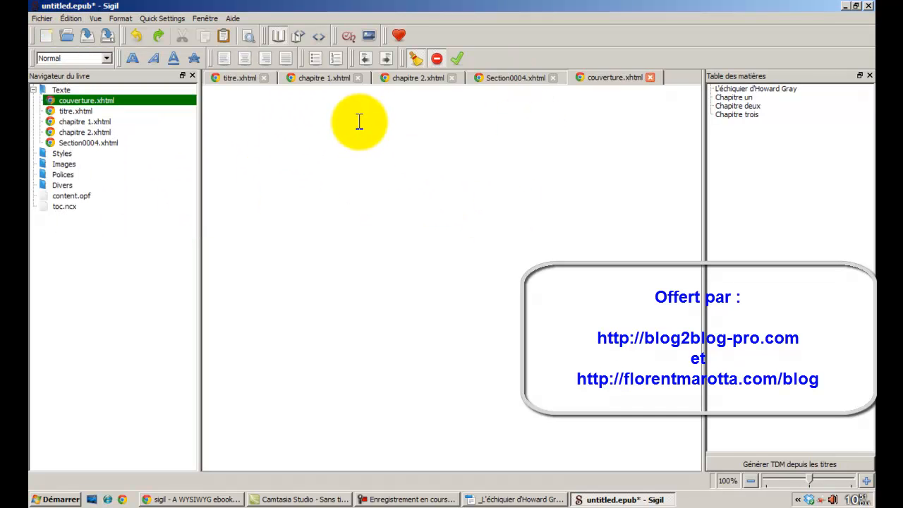
- Assign the Couverture semantic role to couverture.xhtml
{"action": "right_click", "coordinate": [92, 100]}
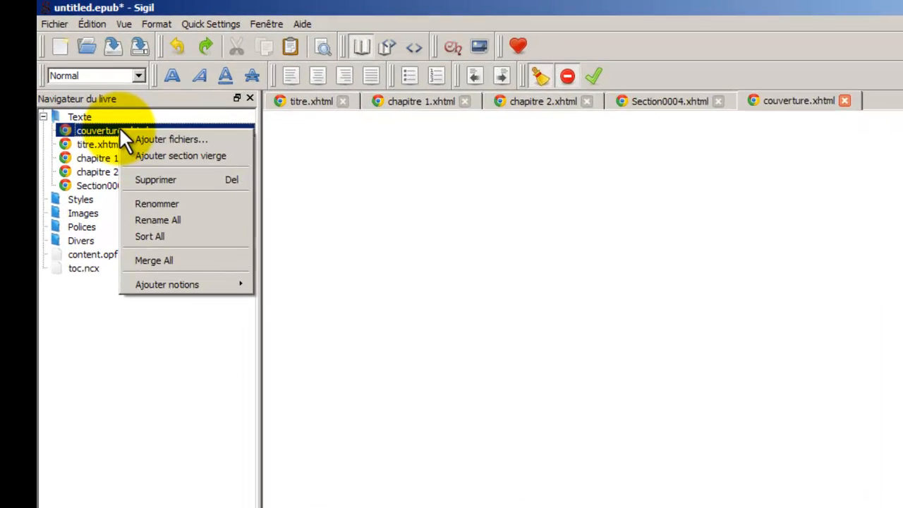
{"action": "key", "text": "Escape"}
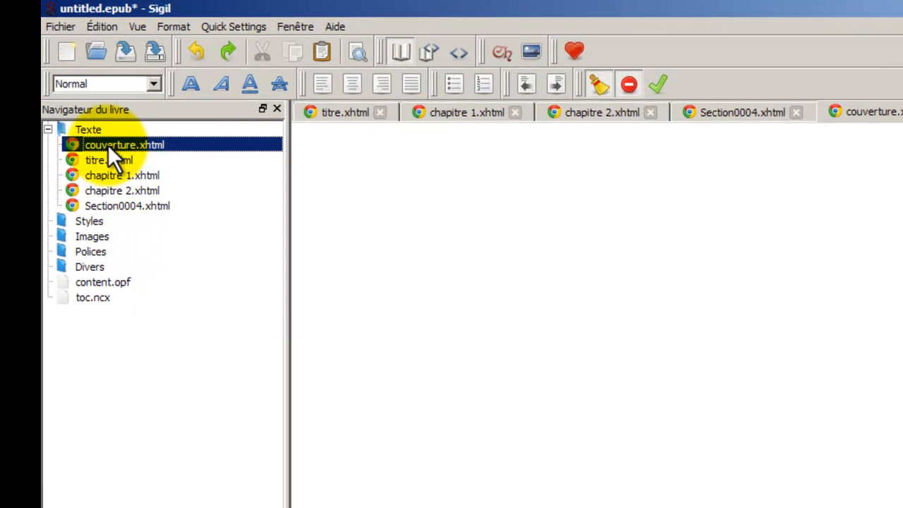
{"action": "right_click", "coordinate": [108, 146]}
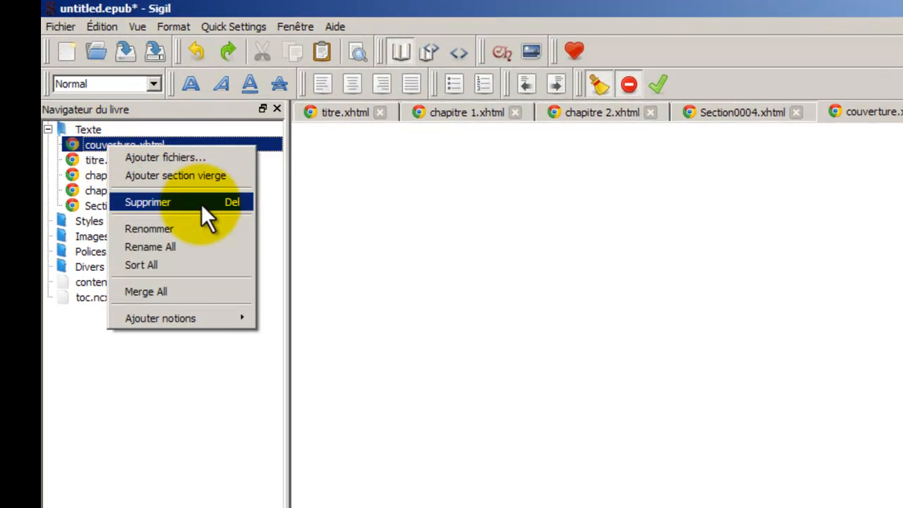
{"action": "mouse_move", "coordinate": [206, 317]}
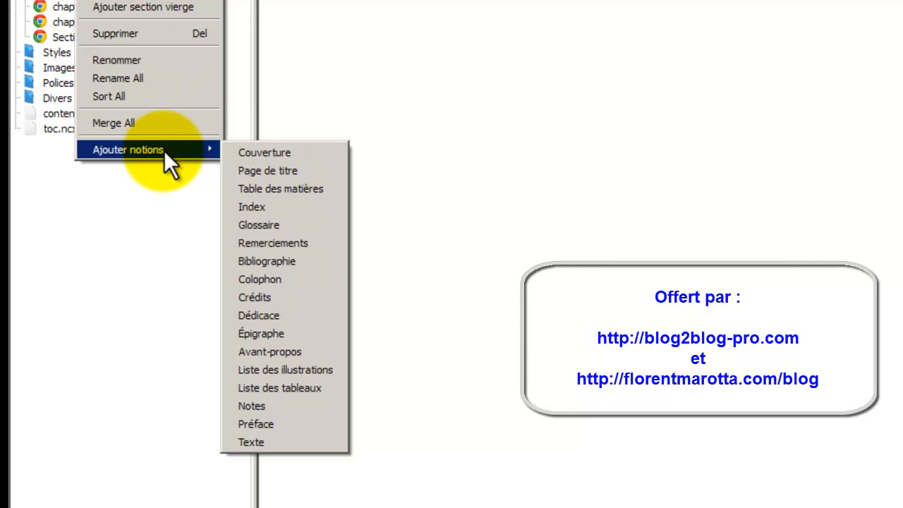
{"action": "left_click", "coordinate": [244, 153]}
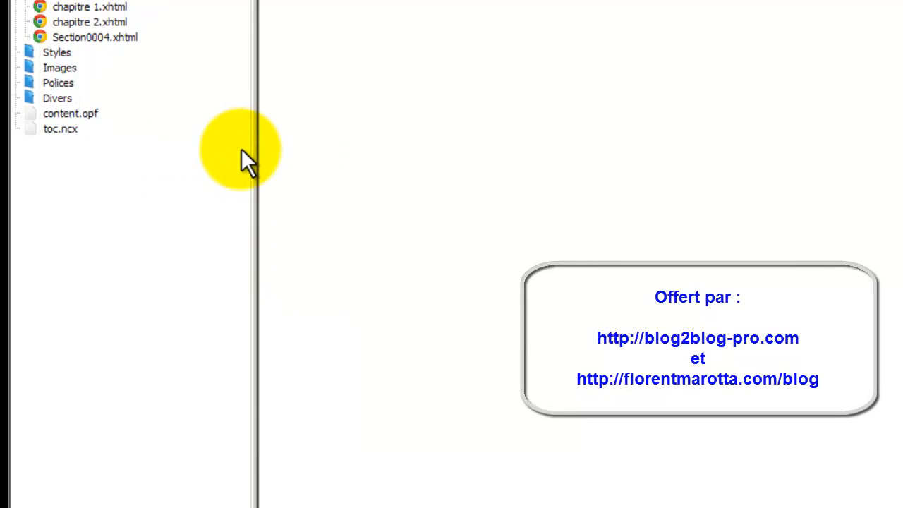
{"action": "right_click", "coordinate": [105, 4]}
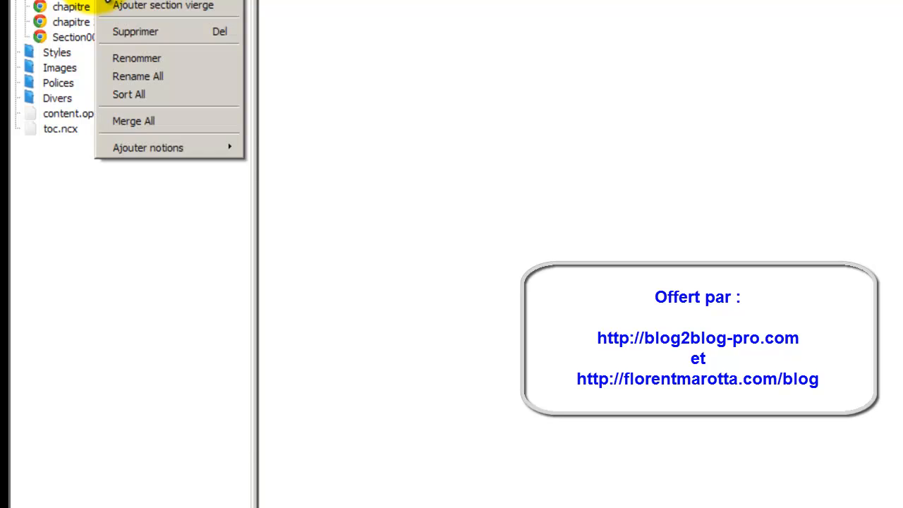
{"action": "left_click", "coordinate": [314, 44]}
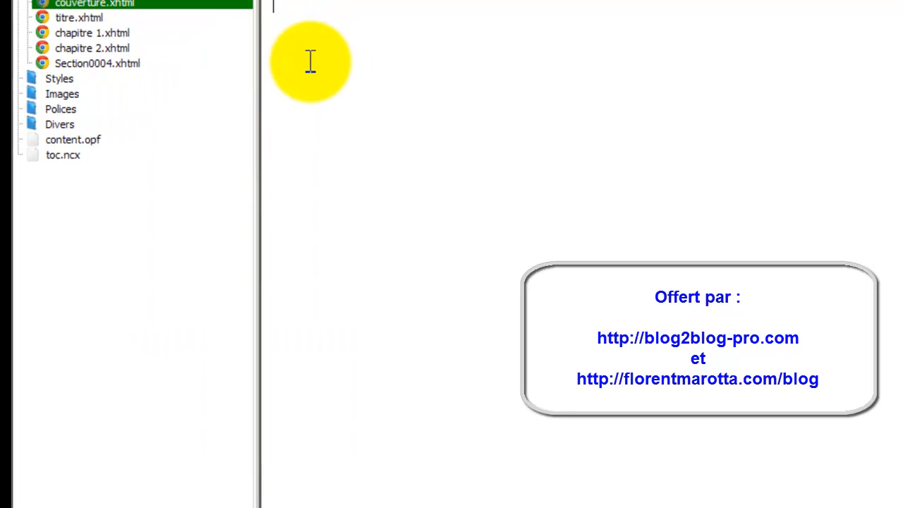
- Assign the Page de titre semantic role to titre.xhtml
{"action": "left_click", "coordinate": [91, 21]}
{"action": "right_click", "coordinate": [91, 21]}
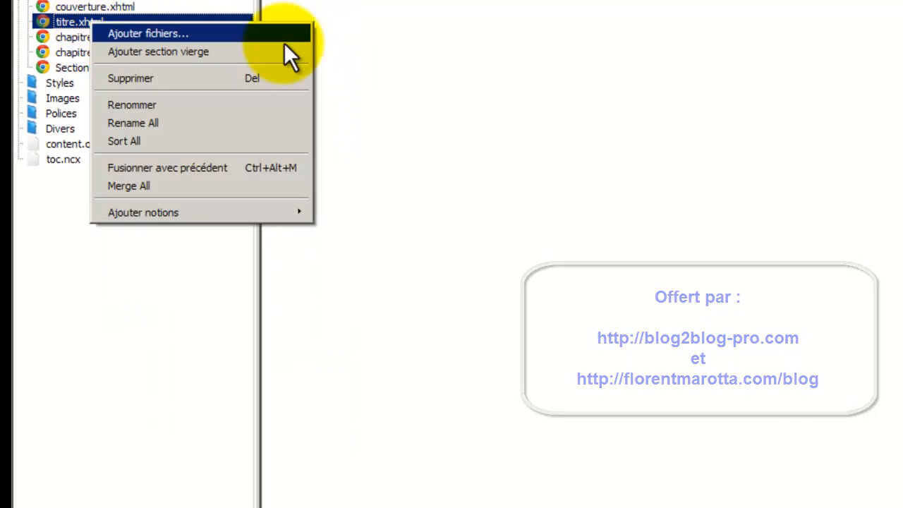
{"action": "mouse_move", "coordinate": [275, 211]}
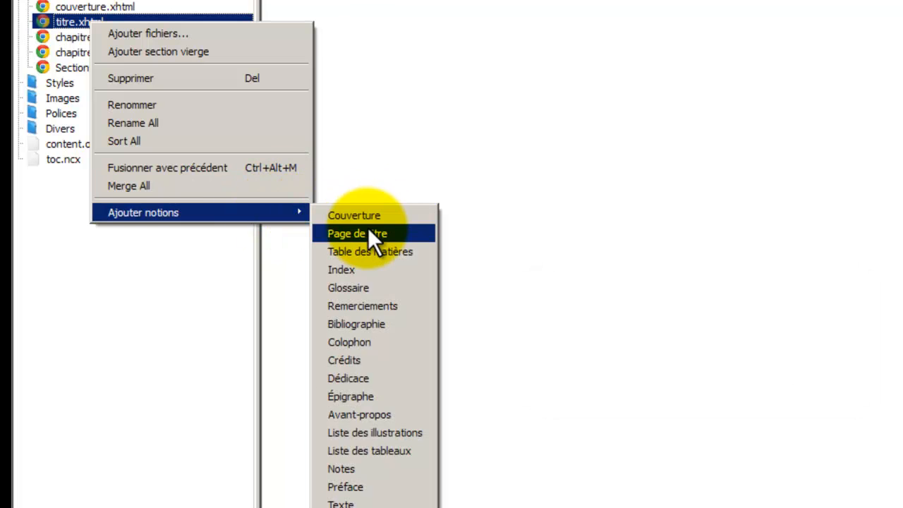
{"action": "left_click", "coordinate": [368, 230]}
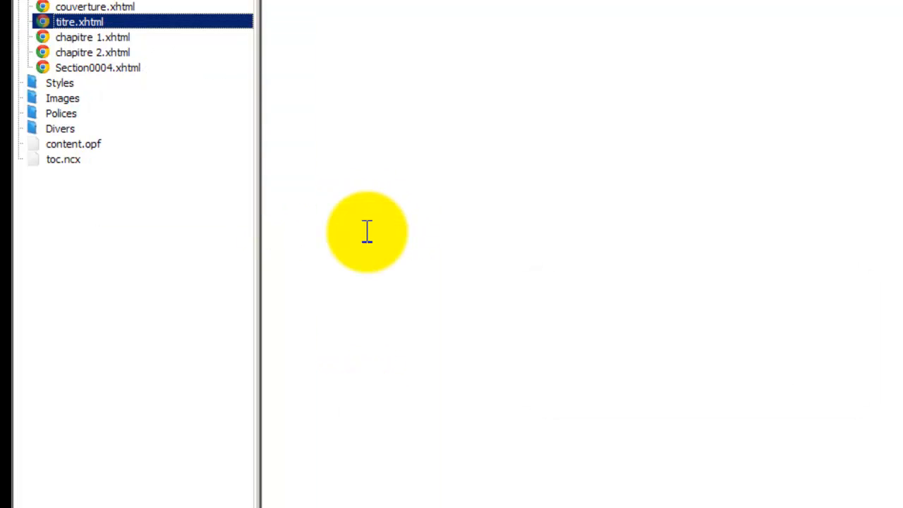
{"action": "left_click", "coordinate": [95, 36]}
{"action": "right_click", "coordinate": [96, 36]}
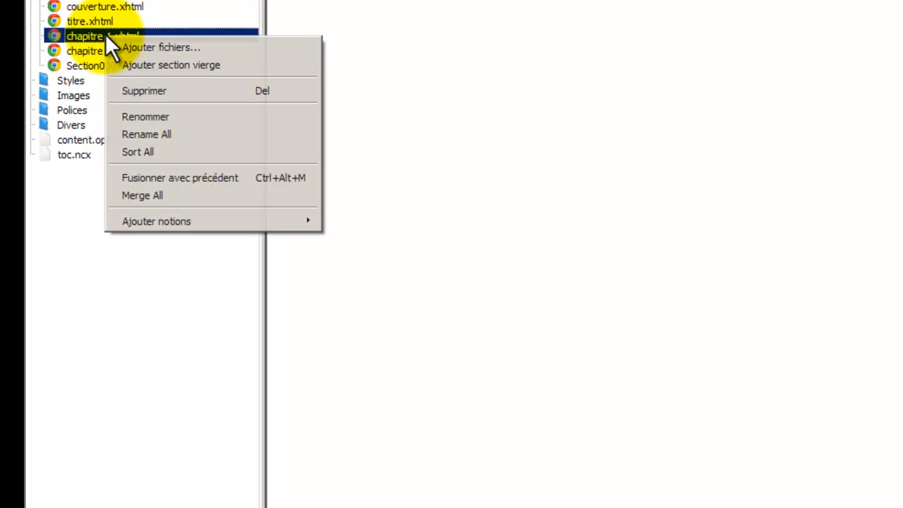
{"action": "mouse_move", "coordinate": [285, 227]}
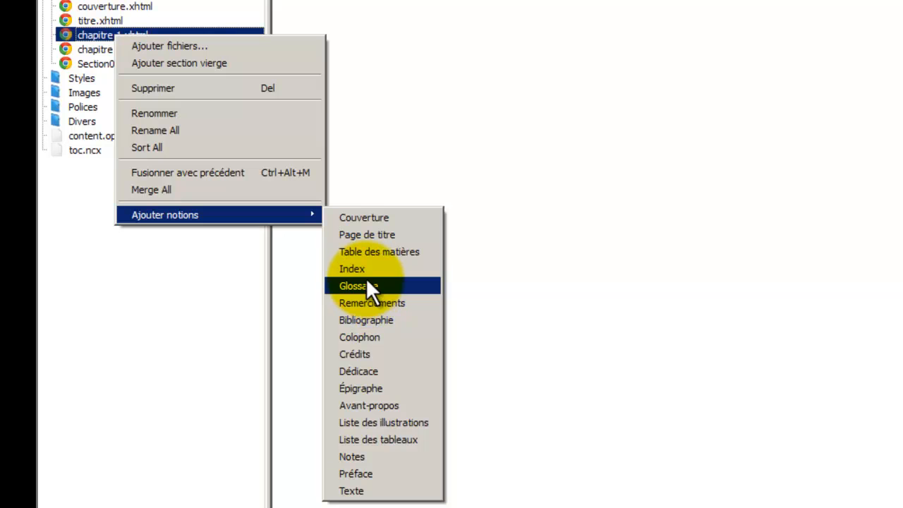
{"action": "left_click", "coordinate": [241, 3]}
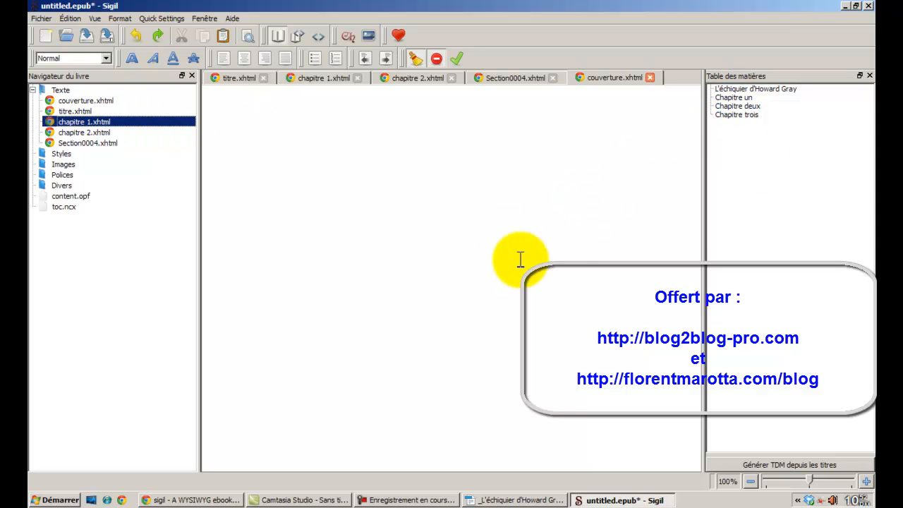
- Regenerate the table of contents from the headings, keeping the book title and all three chapter titles included
{"action": "left_click", "coordinate": [814, 462]}
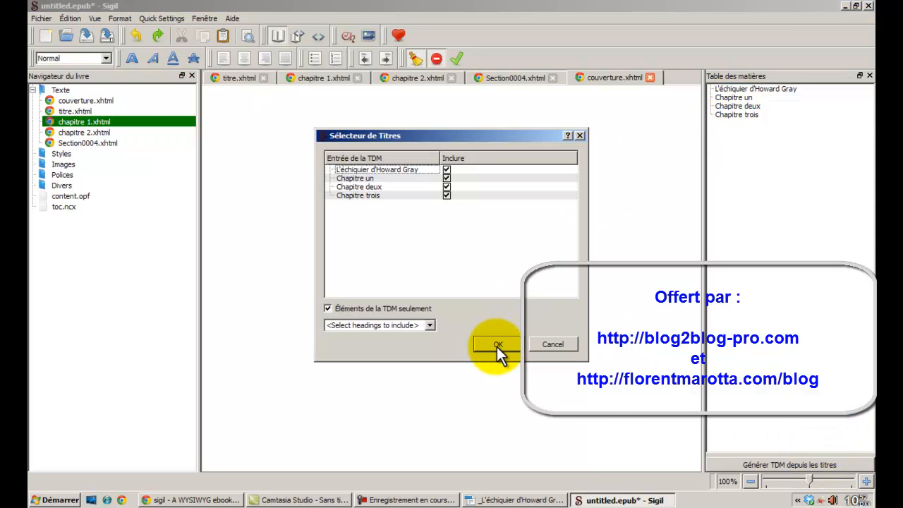
{"action": "left_click", "coordinate": [496, 345]}
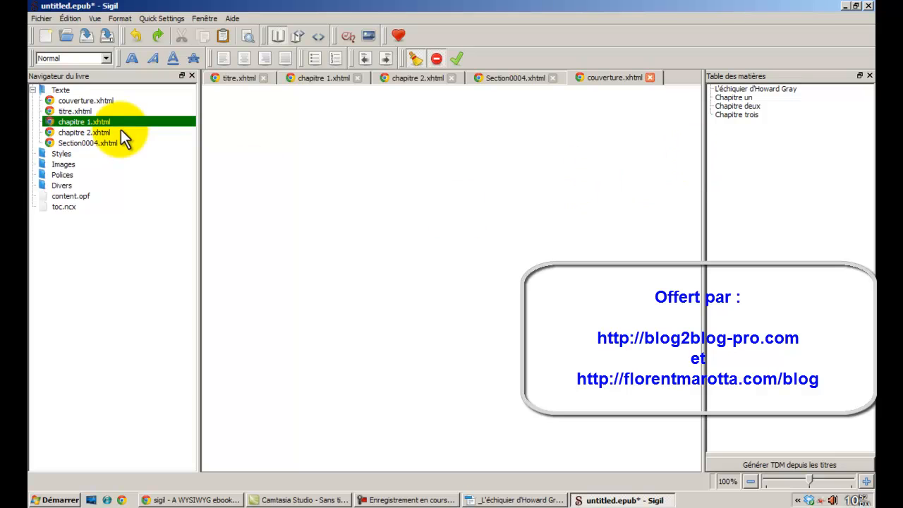
- Look through the open title, chapter and cover sections to compare their order with the book's text files
{"action": "left_click", "coordinate": [307, 76]}
{"action": "left_click", "coordinate": [239, 76]}
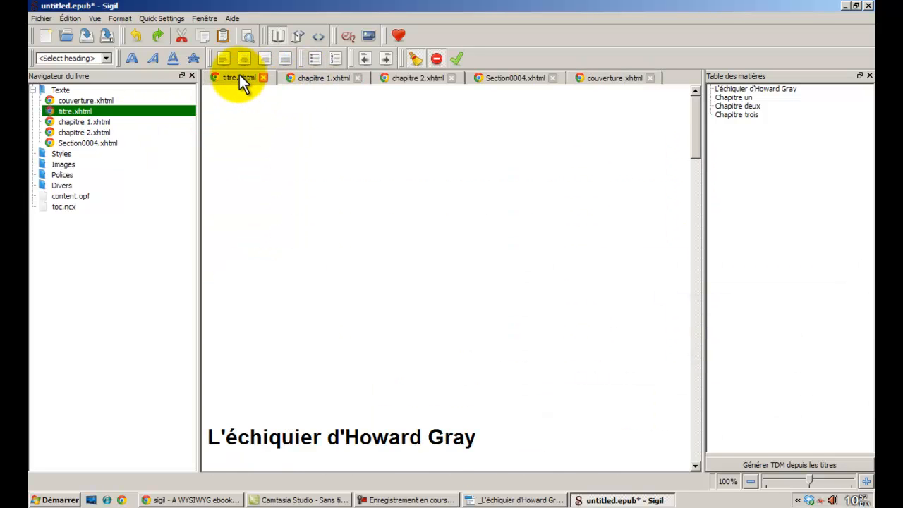
{"action": "left_click", "coordinate": [309, 79]}
{"action": "left_click", "coordinate": [413, 76]}
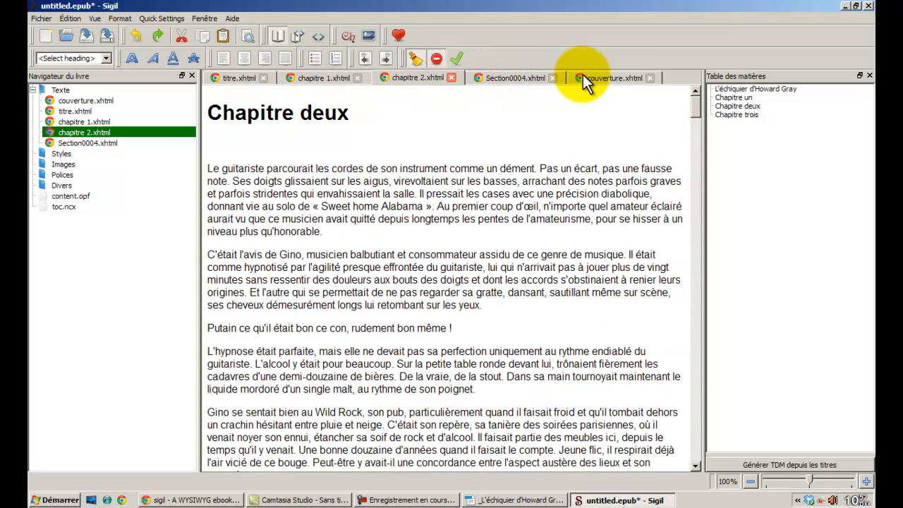
{"action": "left_click", "coordinate": [522, 79]}
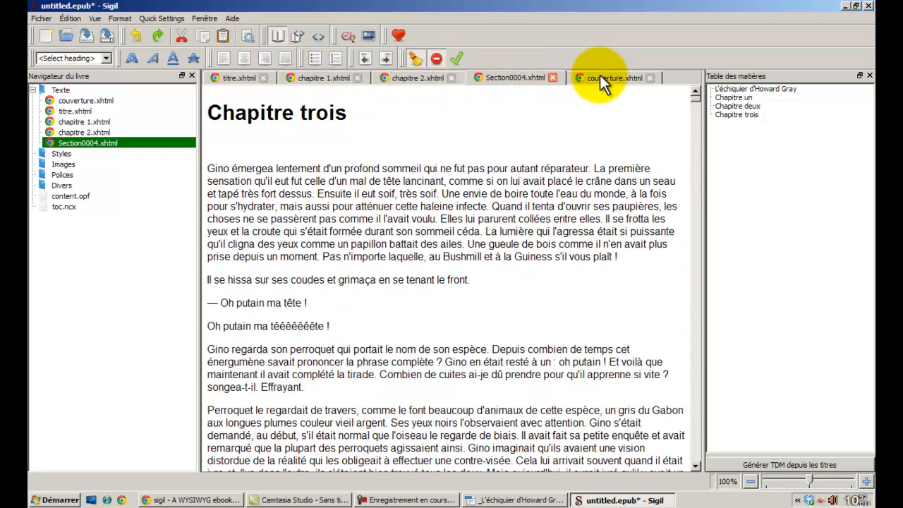
{"action": "left_click", "coordinate": [592, 77]}
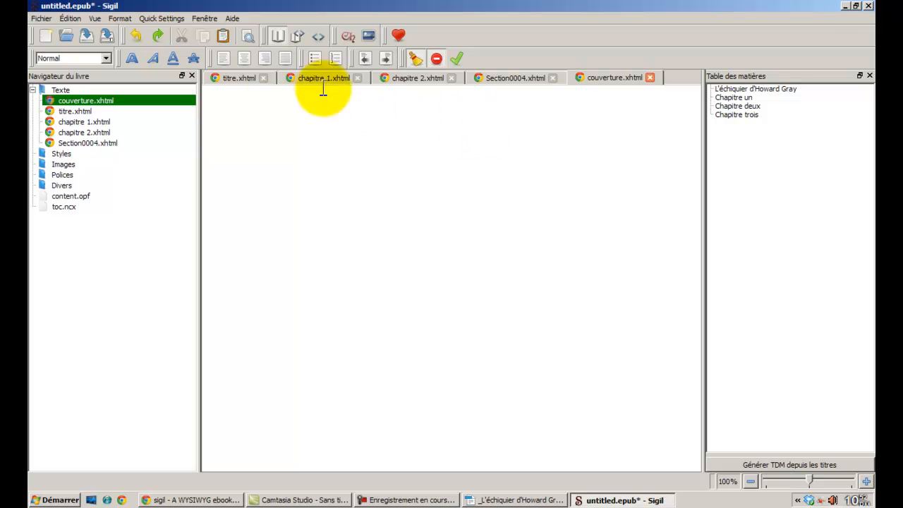
{"action": "left_click", "coordinate": [229, 79]}
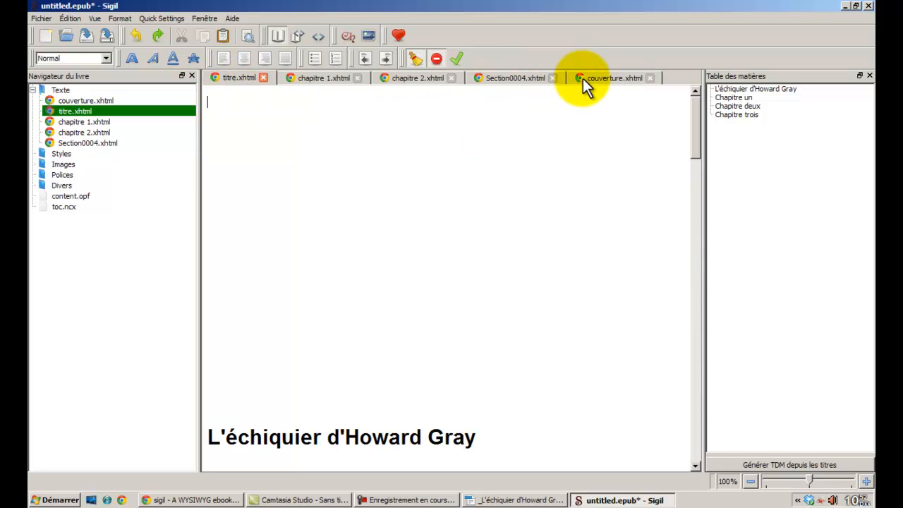
{"action": "left_click", "coordinate": [321, 79]}
{"action": "left_click", "coordinate": [409, 79]}
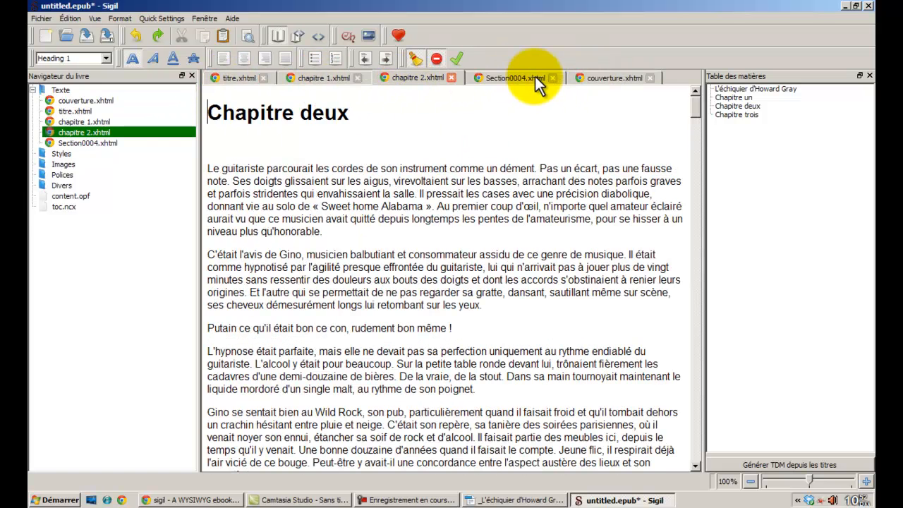
- Reorder the open documents so that couverture.xhtml comes first, before titre.xhtml
{"action": "left_click_drag", "start_coordinate": [598, 75], "coordinate": [234, 76]}
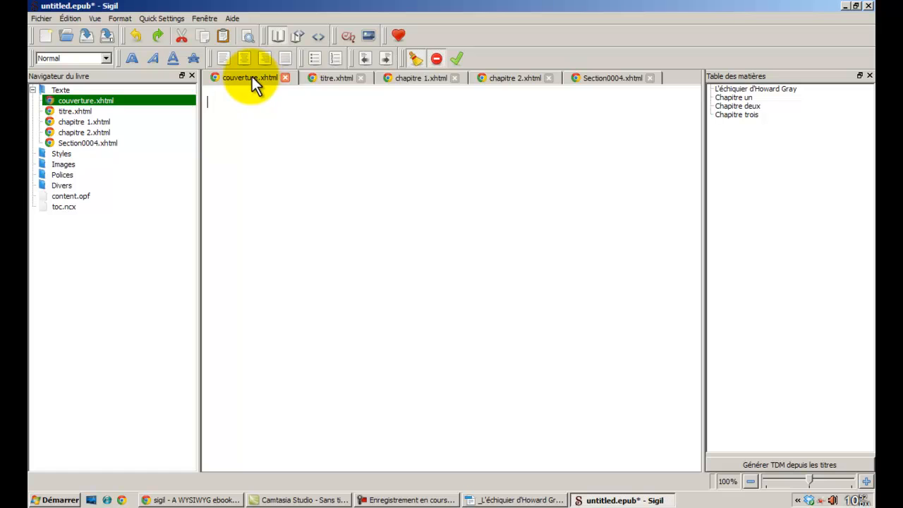
{"action": "mouse_move", "coordinate": [252, 76]}
{"action": "left_mouse_down"}
{"action": "mouse_move", "coordinate": [635, 77]}
{"action": "mouse_move", "coordinate": [249, 65]}
{"action": "left_mouse_up"}
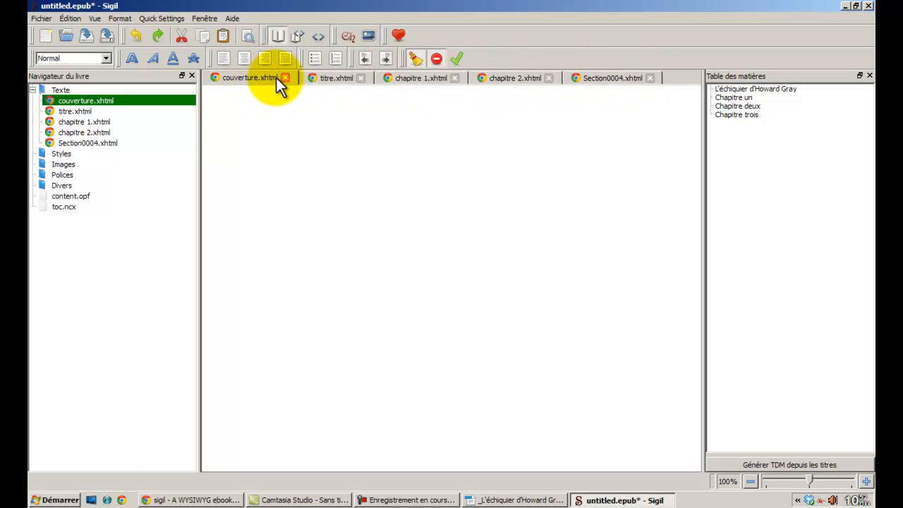
{"action": "mouse_move", "coordinate": [257, 75]}
{"action": "left_mouse_down"}
{"action": "mouse_move", "coordinate": [543, 68]}
{"action": "mouse_move", "coordinate": [248, 83]}
{"action": "left_mouse_up"}
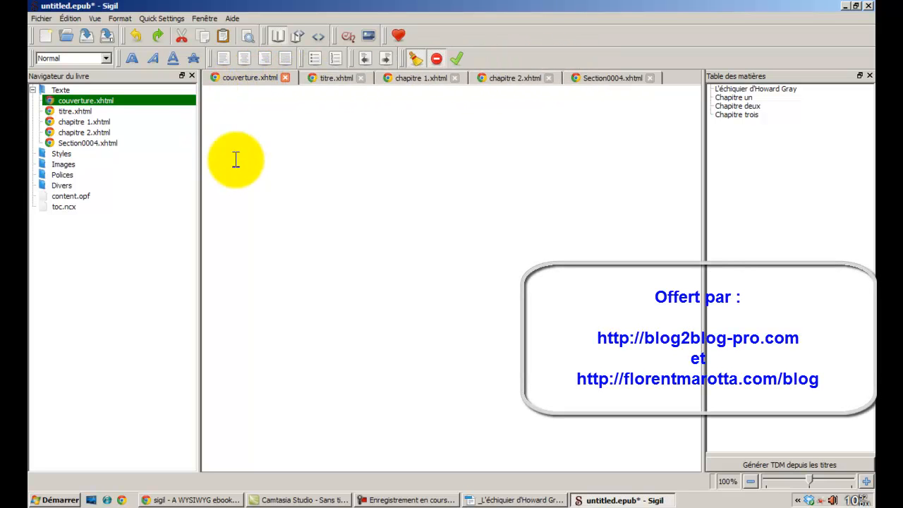
- Save the book on the desktop (Bureau) as monsuperlivre.epub
{"action": "left_click", "coordinate": [105, 34]}
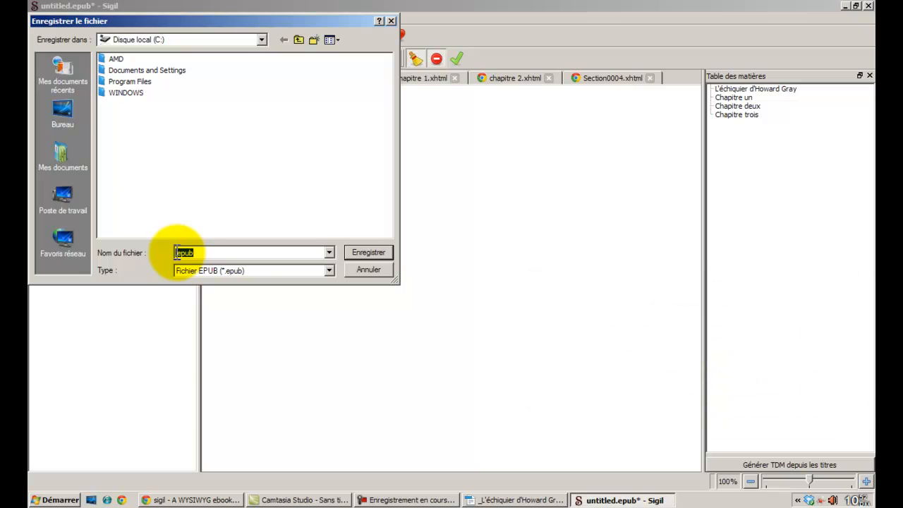
{"action": "left_click_drag", "start_coordinate": [134, 21], "coordinate": [209, 33]}
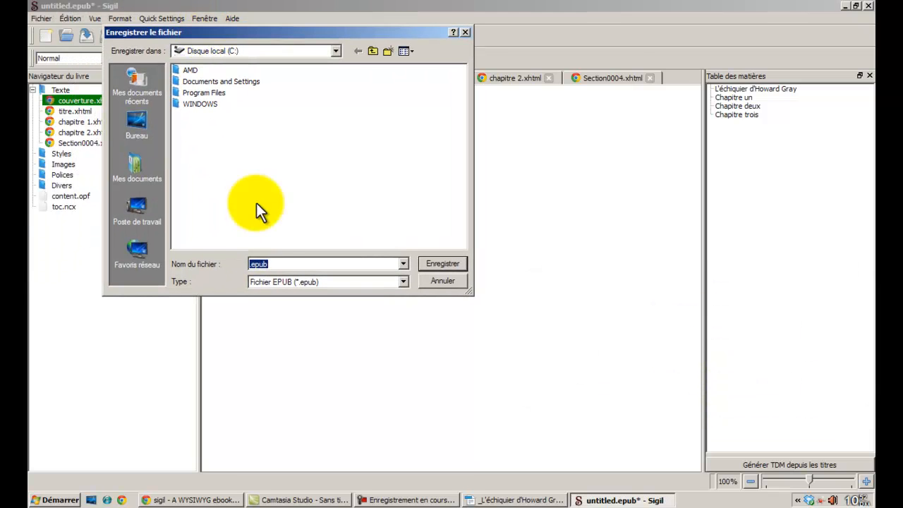
{"action": "left_click", "coordinate": [271, 263]}
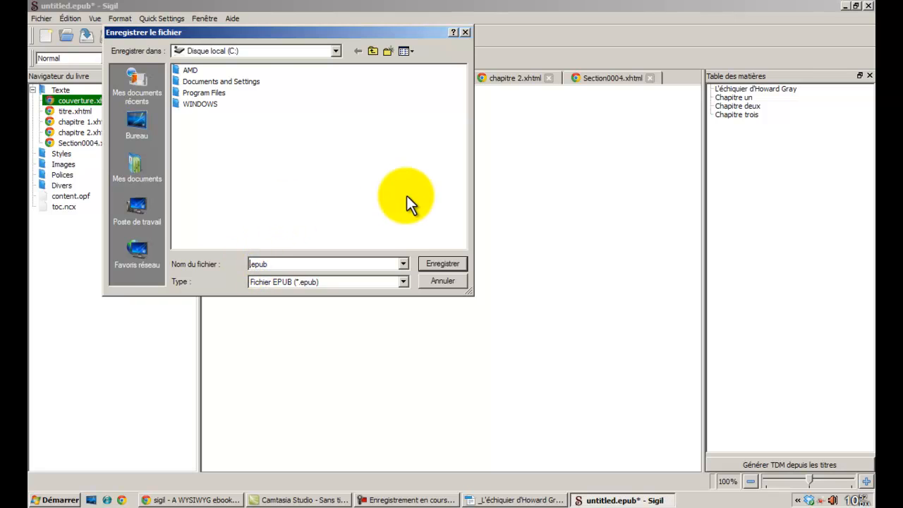
{"action": "type", "text": "monsuperlivre"}
{"action": "left_click", "coordinate": [128, 127]}
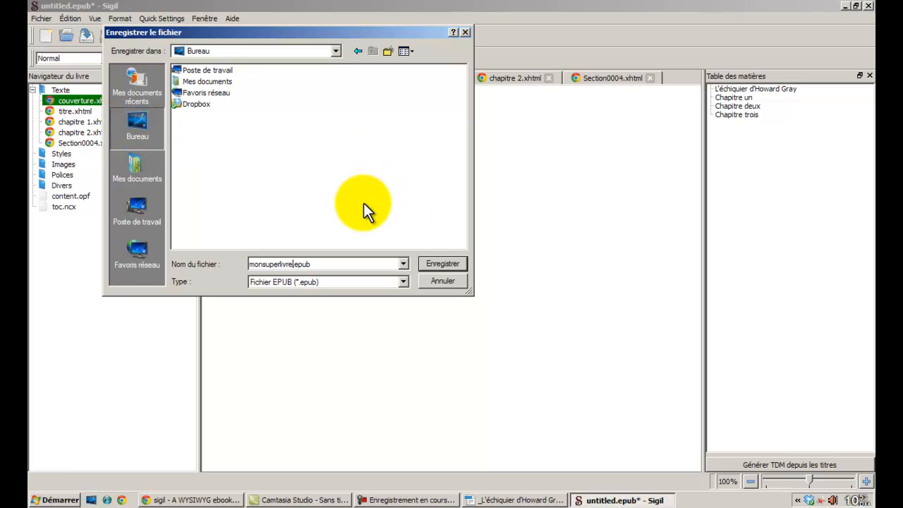
{"action": "left_click", "coordinate": [432, 259]}
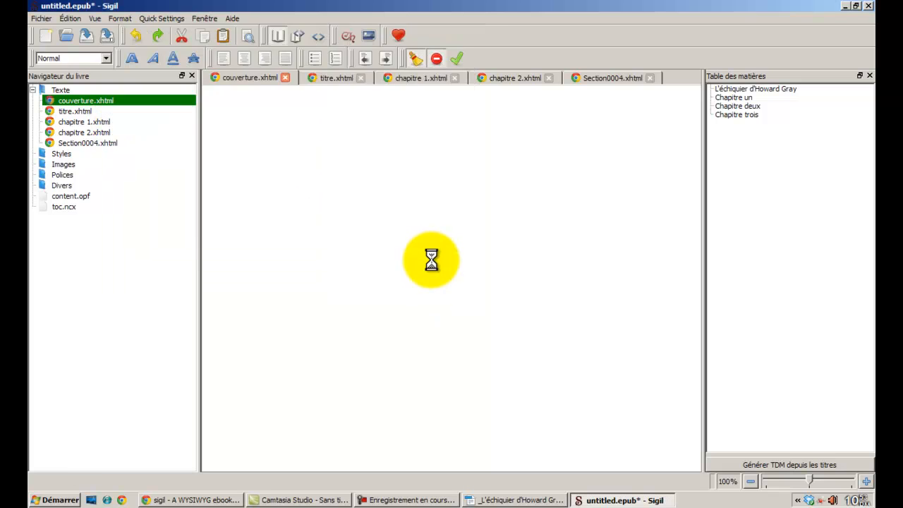
- Check the saved monsuperlivre.epub file on the Windows desktop and the actions available for it
{"action": "left_click", "coordinate": [306, 298]}
{"action": "left_click", "coordinate": [49, 297]}
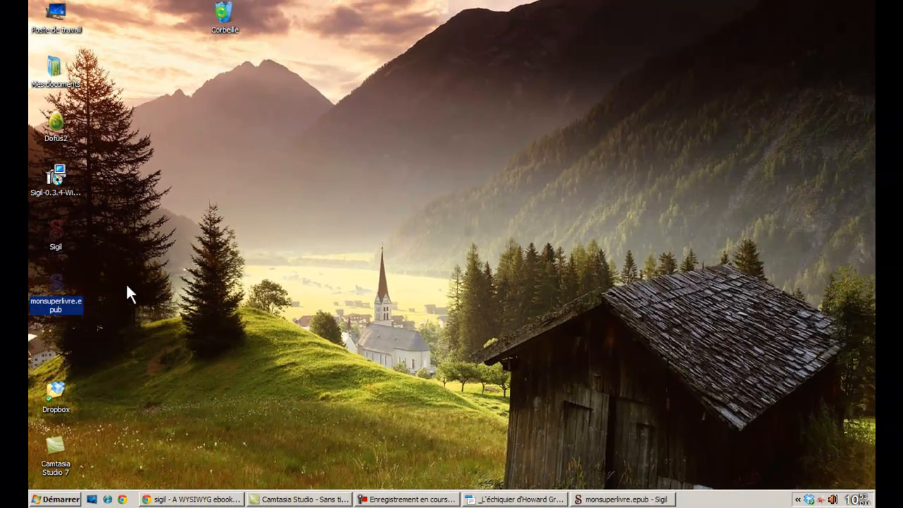
{"action": "right_click", "coordinate": [61, 289]}
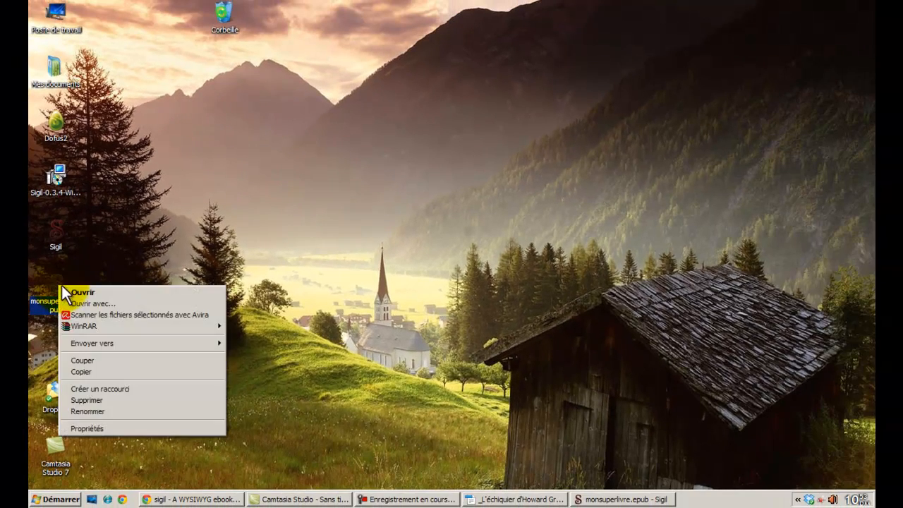
{"action": "left_click", "coordinate": [276, 257]}
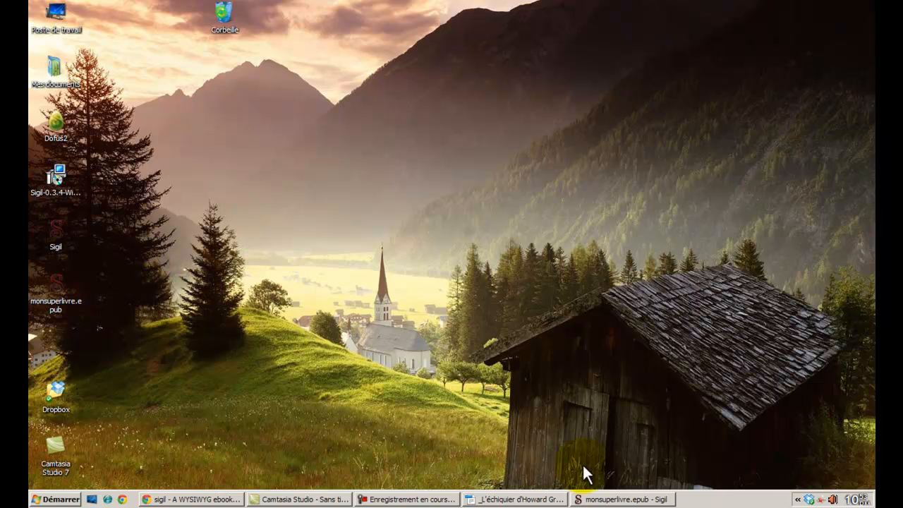
- Return to Sigil and look through the title, chapter and last sections of the saved book
{"action": "left_click", "coordinate": [637, 500]}
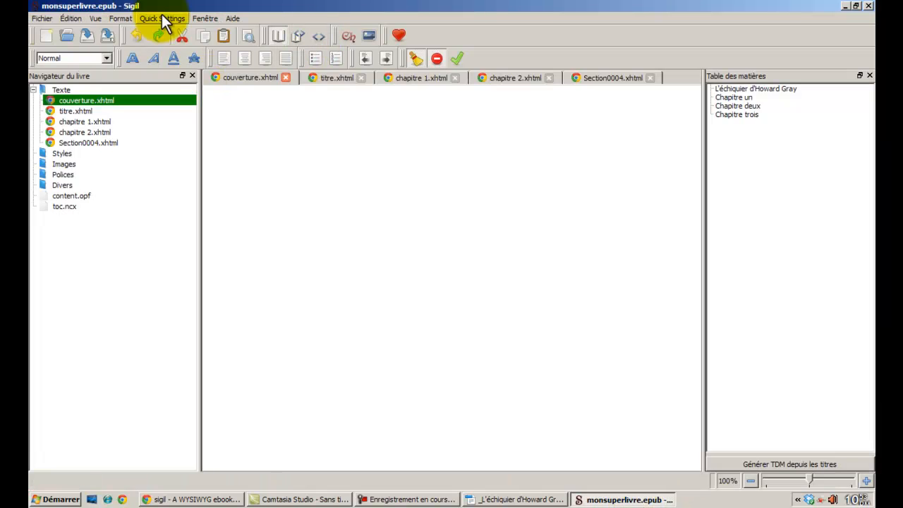
{"action": "left_click", "coordinate": [316, 77]}
{"action": "left_click", "coordinate": [416, 77]}
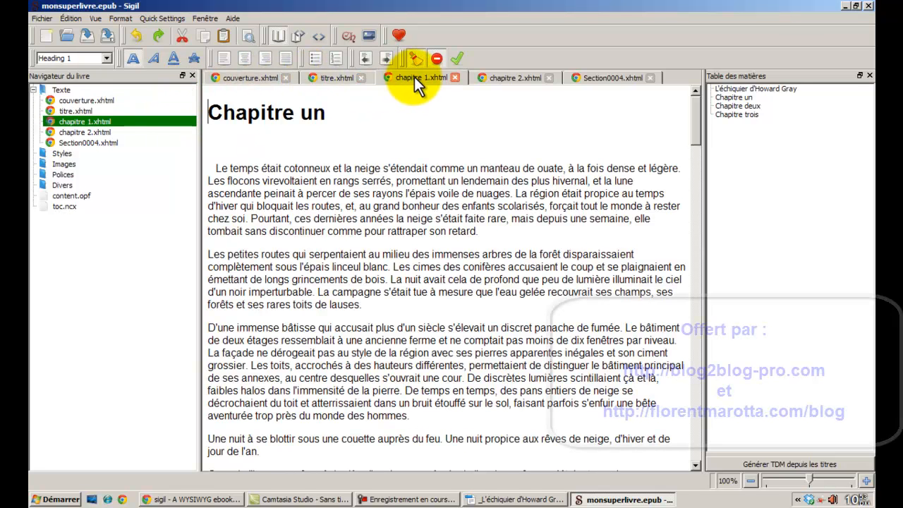
{"action": "left_click", "coordinate": [500, 76]}
{"action": "left_click", "coordinate": [594, 75]}
{"action": "left_click", "coordinate": [345, 76]}
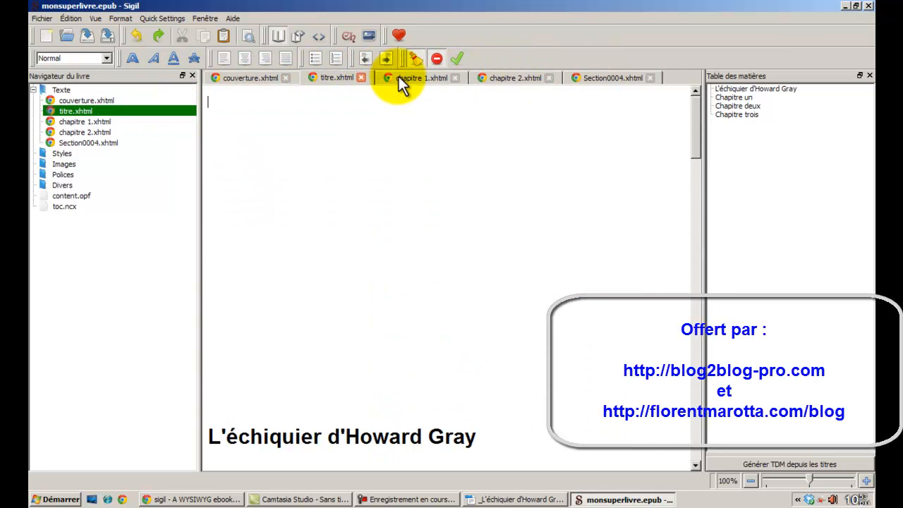
- Examine the text of chapitre 1.xhtml and the layout of its Chapitre un heading
{"action": "left_click", "coordinate": [398, 78]}
{"action": "scroll", "coordinate": [388, 141], "scroll_direction": "down", "scroll_amount": 15}
{"action": "scroll", "coordinate": [389, 145], "scroll_direction": "down", "scroll_amount": 16}
{"action": "scroll", "coordinate": [390, 195], "scroll_direction": "up", "scroll_amount": 20}
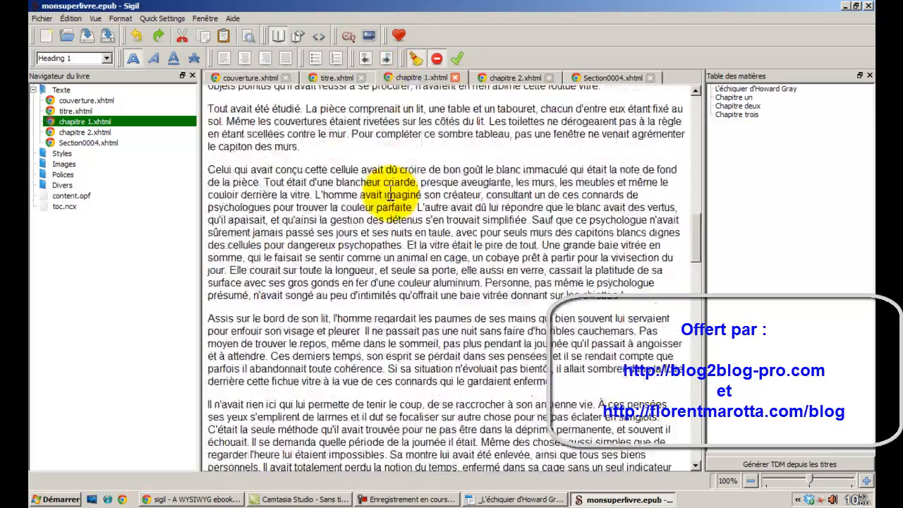
{"action": "left_click", "coordinate": [390, 194]}
{"action": "scroll", "coordinate": [390, 195], "scroll_direction": "up", "scroll_amount": 10}
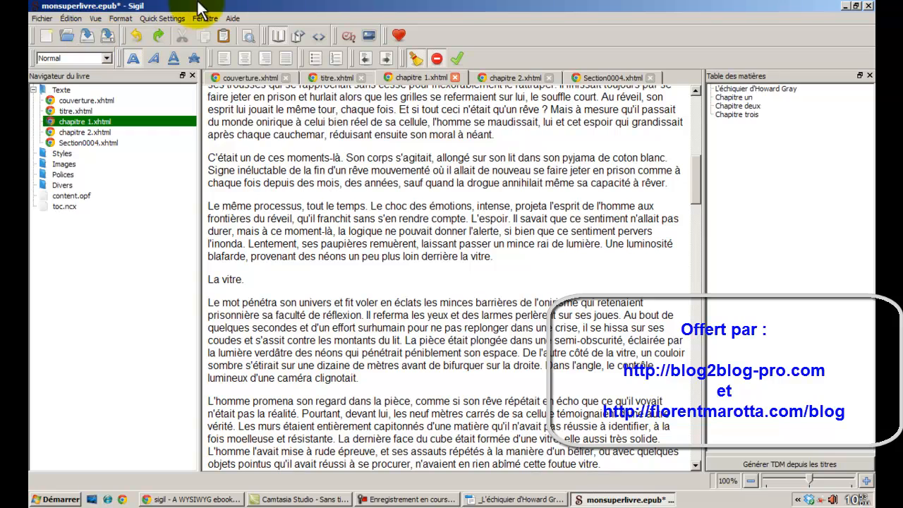
{"action": "scroll", "coordinate": [502, 189], "scroll_direction": "up", "scroll_amount": 2}
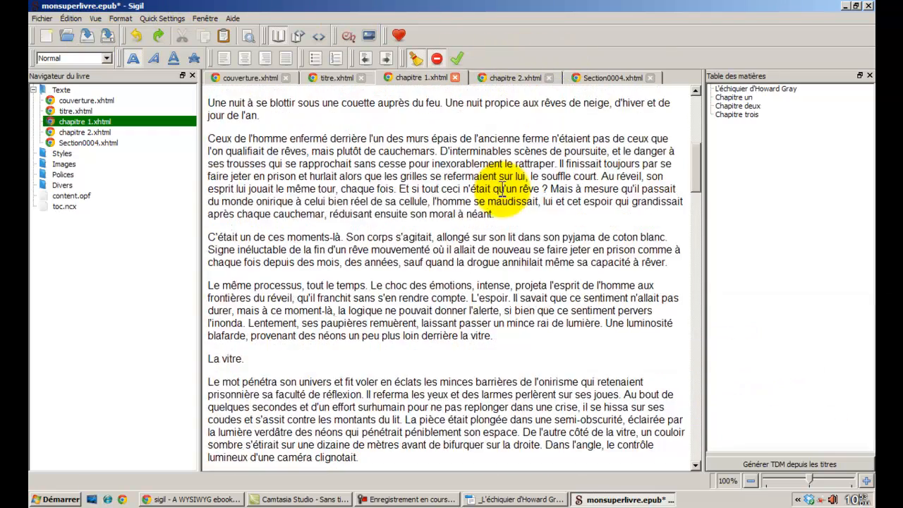
{"action": "scroll", "coordinate": [502, 189], "scroll_direction": "up", "scroll_amount": 8}
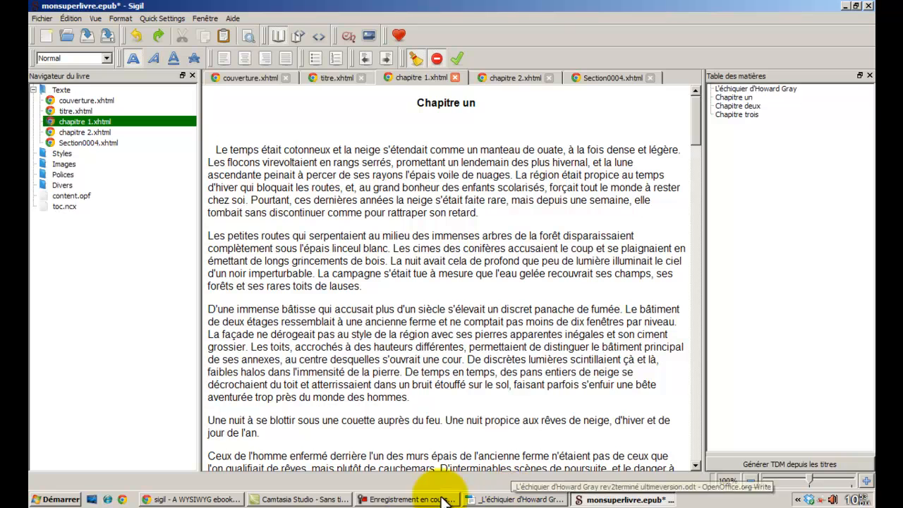
- Switch to Chrome and open the "Trois soeurcières – Terry Pratchett" article from the author's blog
{"action": "left_click", "coordinate": [191, 499]}
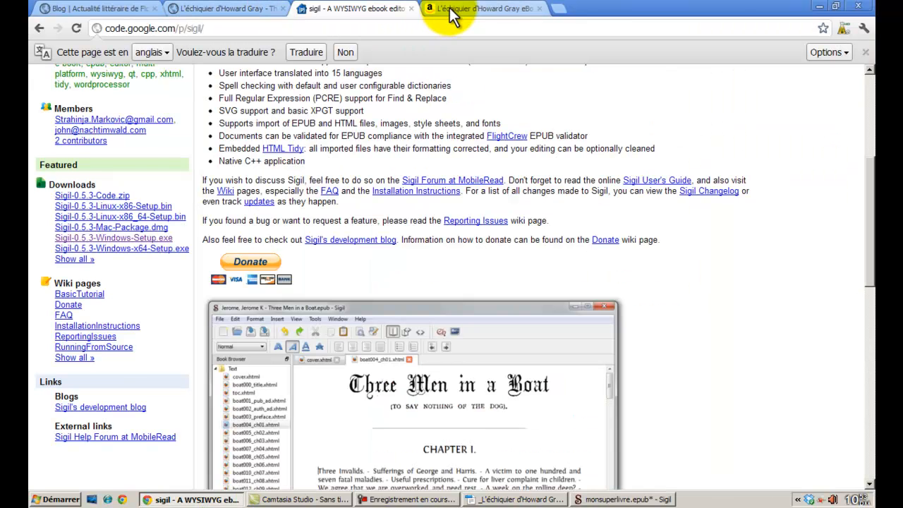
{"action": "left_click", "coordinate": [262, 14]}
{"action": "left_click", "coordinate": [462, 77]}
{"action": "left_click", "coordinate": [363, 177]}
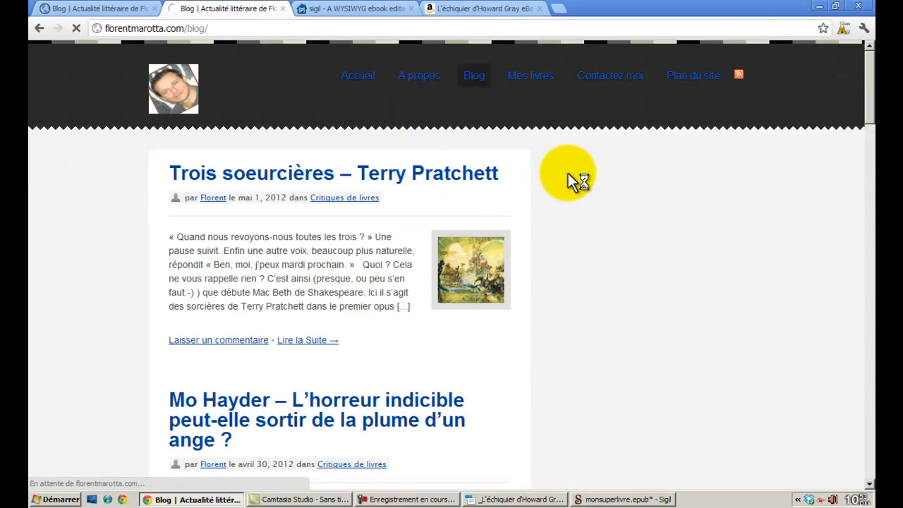
- Look through the Trois soeurcières article from its text down to the comments section
{"action": "scroll", "coordinate": [567, 172], "scroll_direction": "down", "scroll_amount": 15}
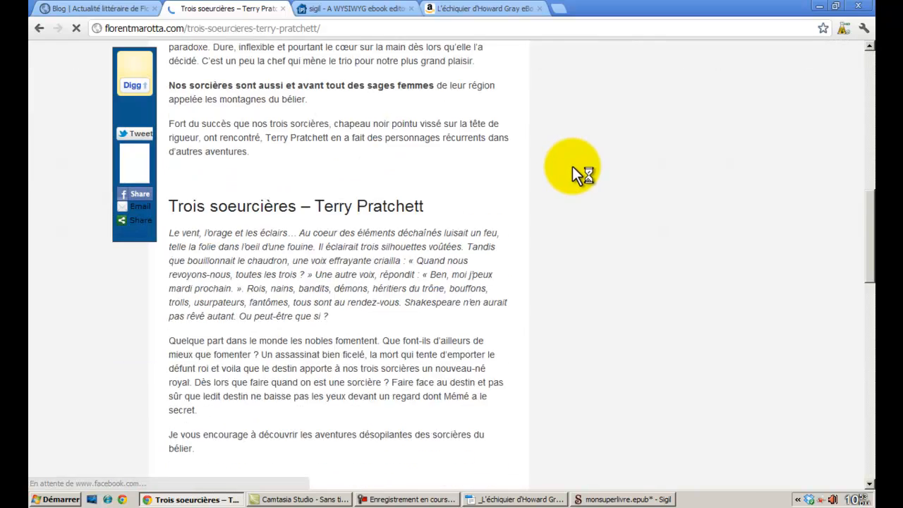
{"action": "scroll", "coordinate": [514, 164], "scroll_direction": "up", "scroll_amount": 5}
{"action": "scroll", "coordinate": [510, 164], "scroll_direction": "down", "scroll_amount": 3}
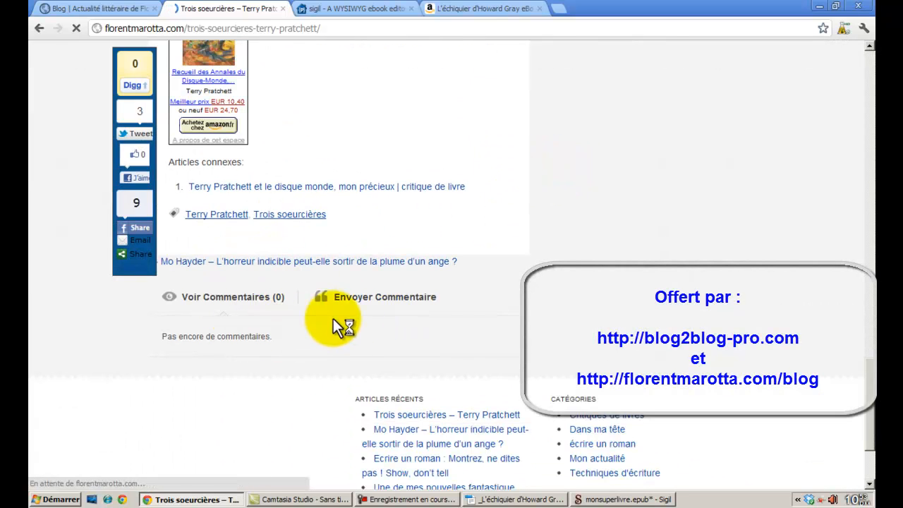
{"action": "scroll", "coordinate": [494, 275], "scroll_direction": "up", "scroll_amount": 15}
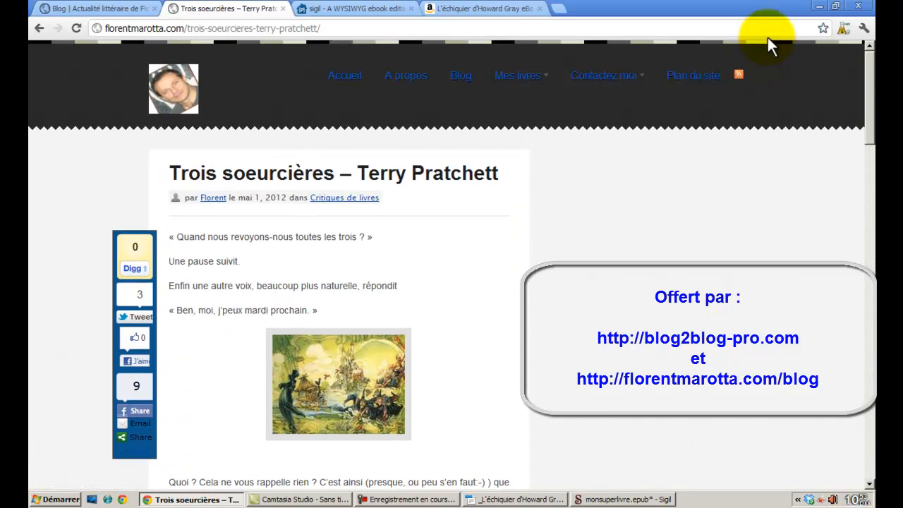
- View the Sigil project page and the blog article once more, and switch back to Sigil
{"action": "left_click", "coordinate": [364, 12]}
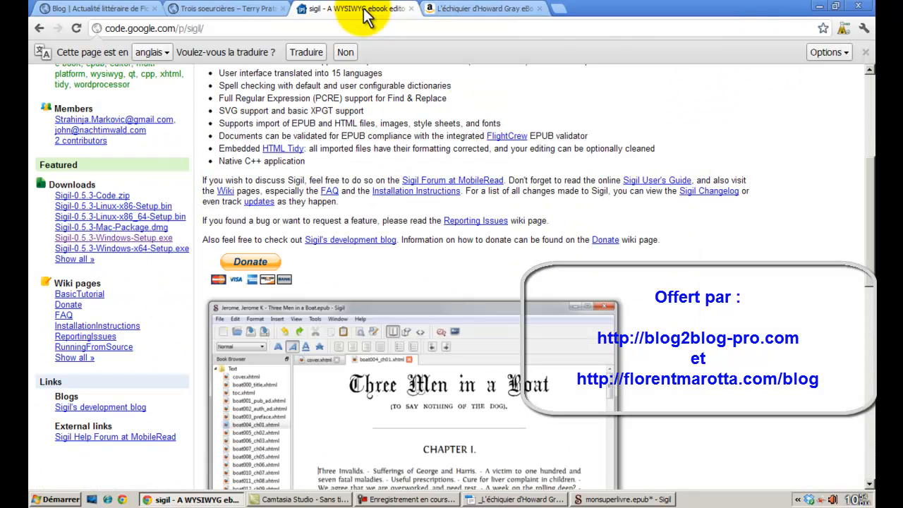
{"action": "left_click", "coordinate": [241, 8]}
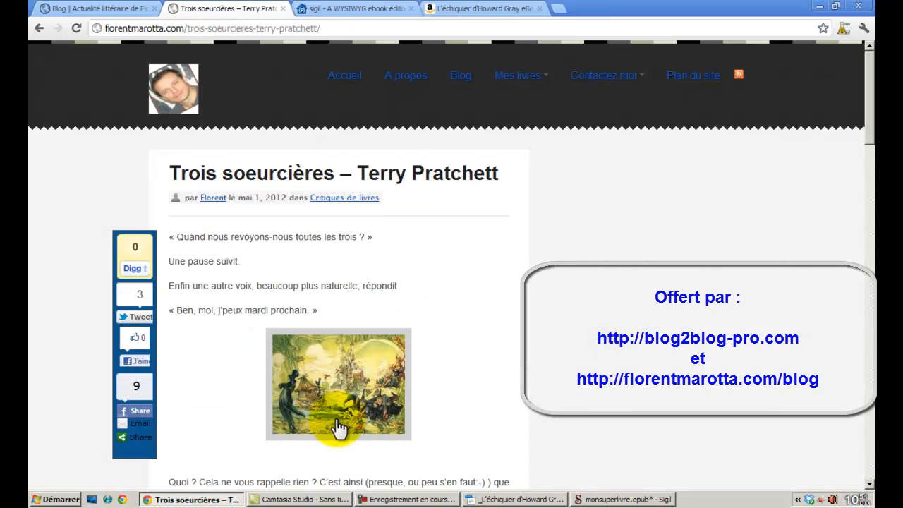
{"action": "left_click", "coordinate": [228, 497]}
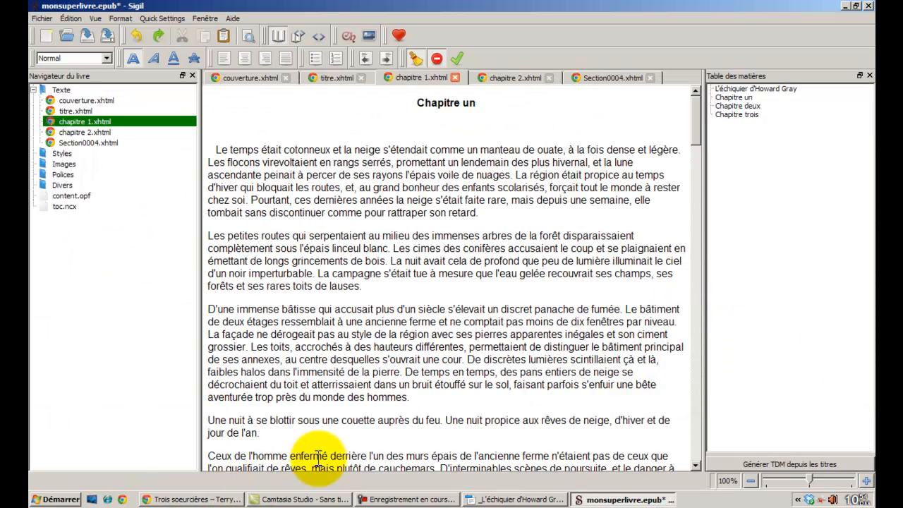